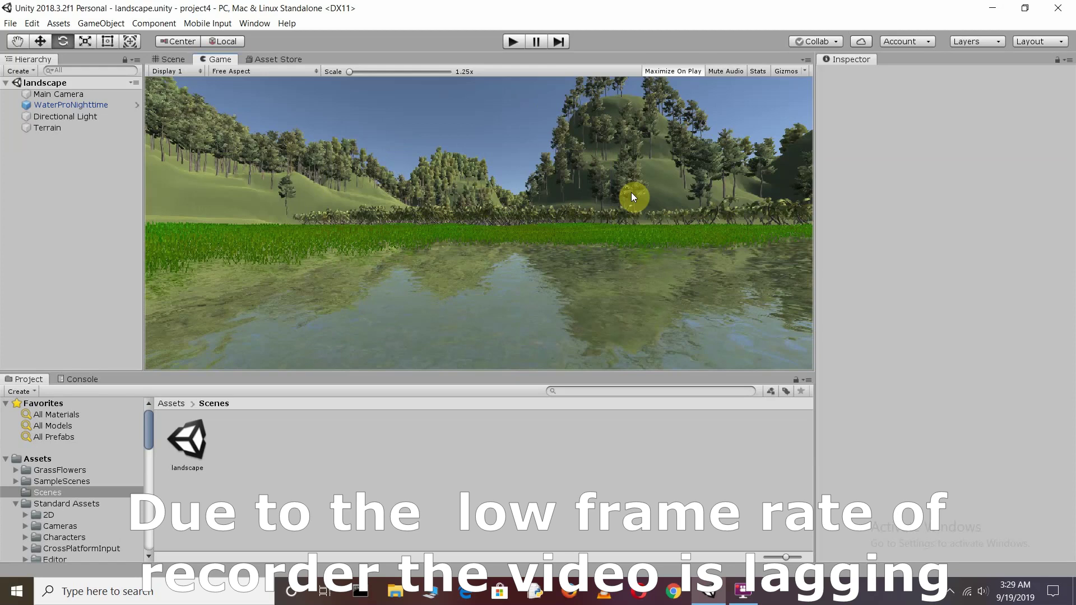
Run the landscape scene in Play mode to preview it, then stop the preview.
left_click(512, 42)
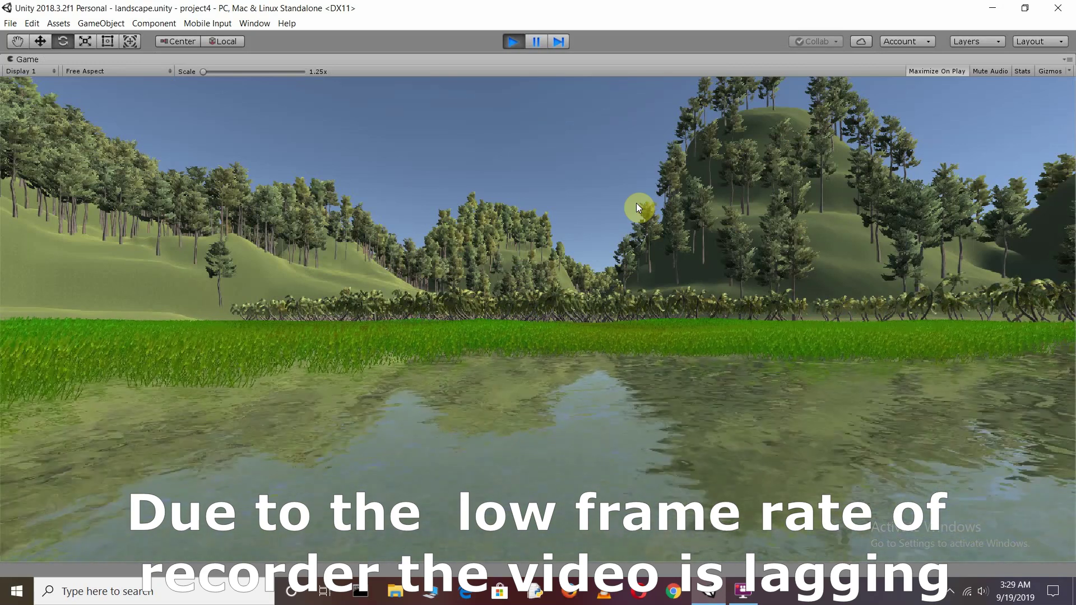
left_click(508, 44)
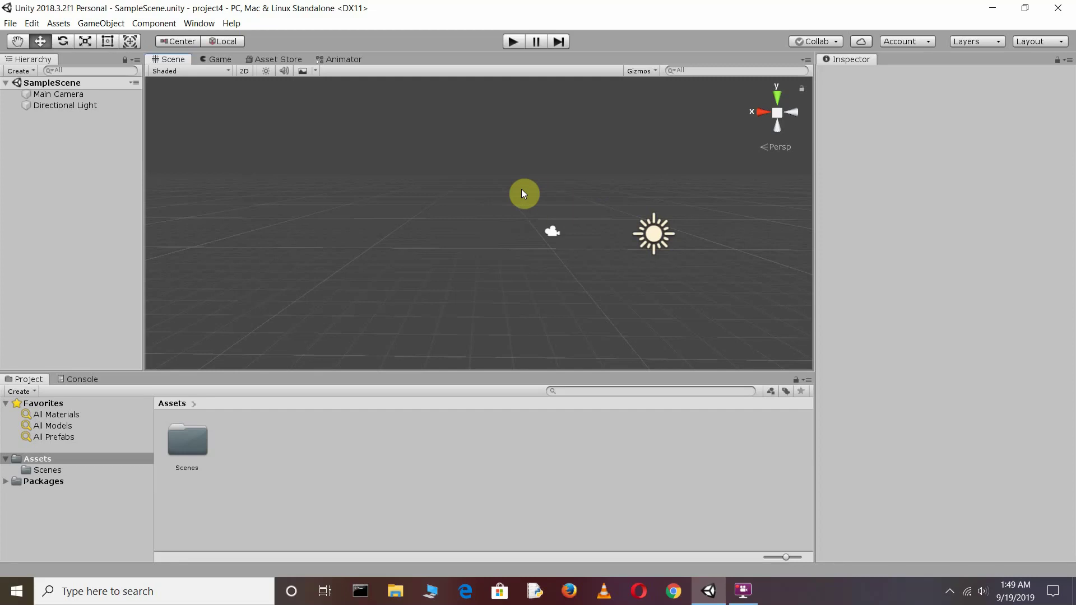
Search the Asset Store for 'standerd assets' and open the Standard Assets package page.
left_click(266, 59)
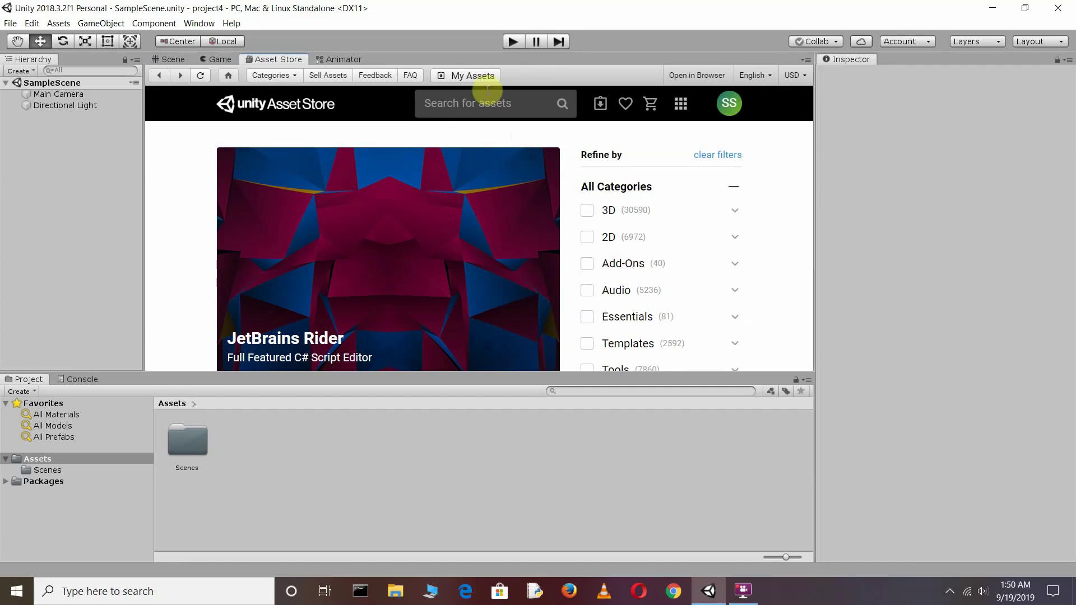
left_click(492, 104)
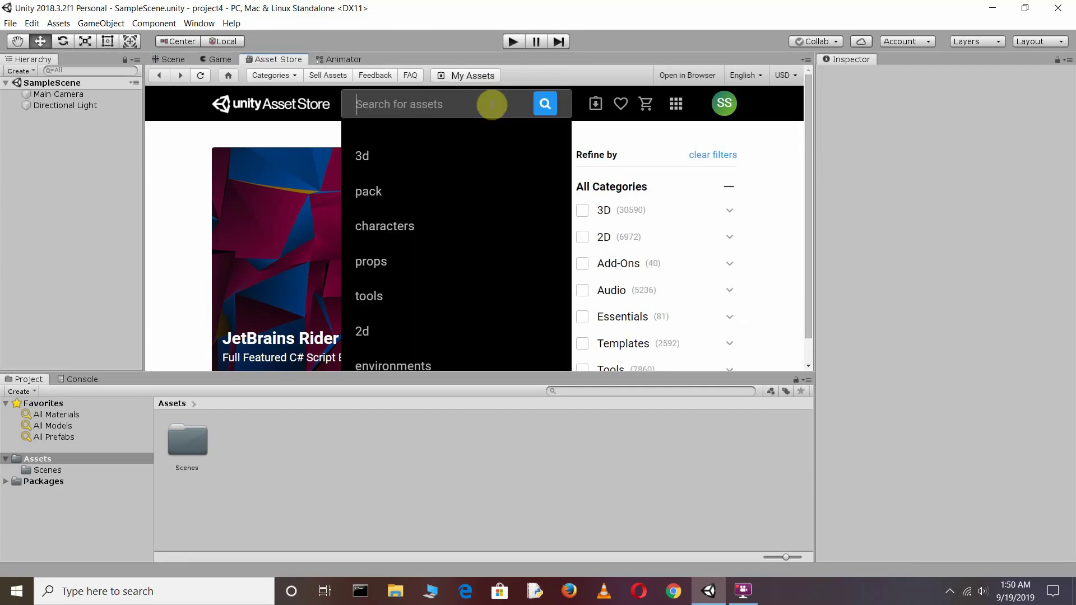
type("standerd")
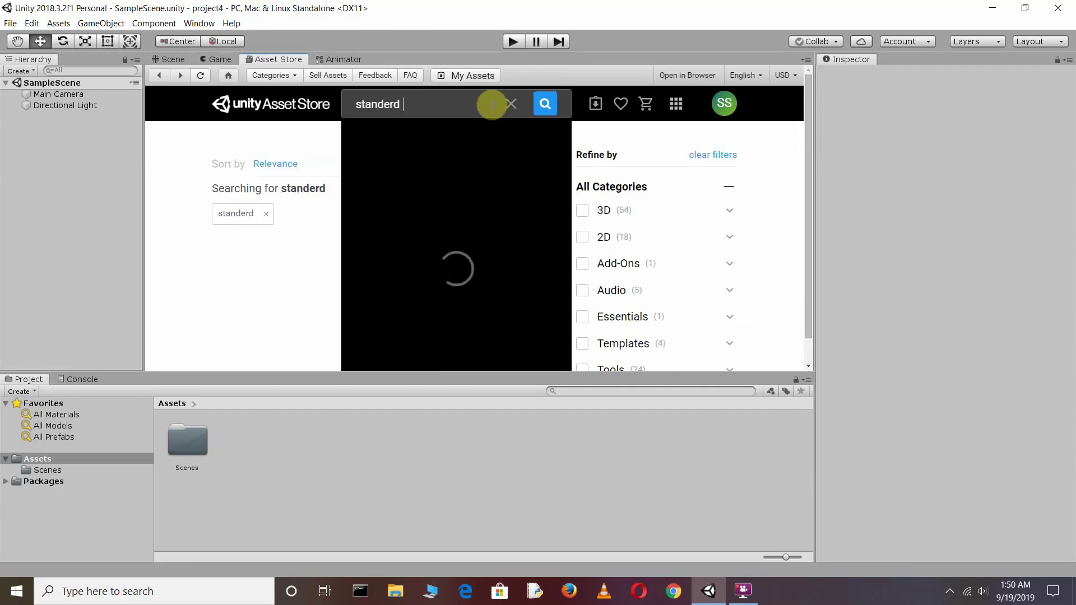
type(" assets")
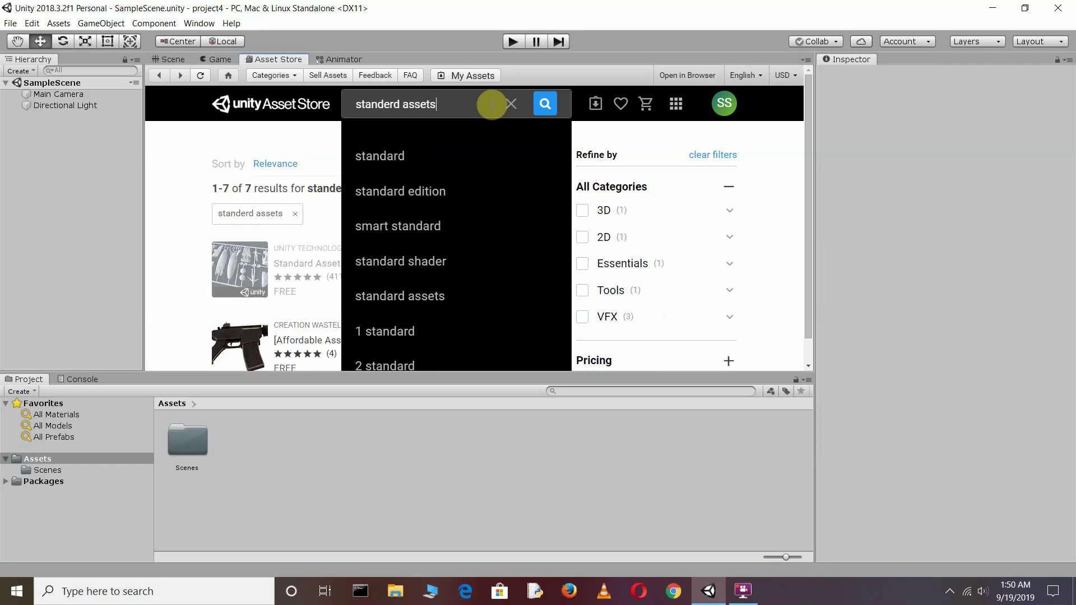
key("Return")
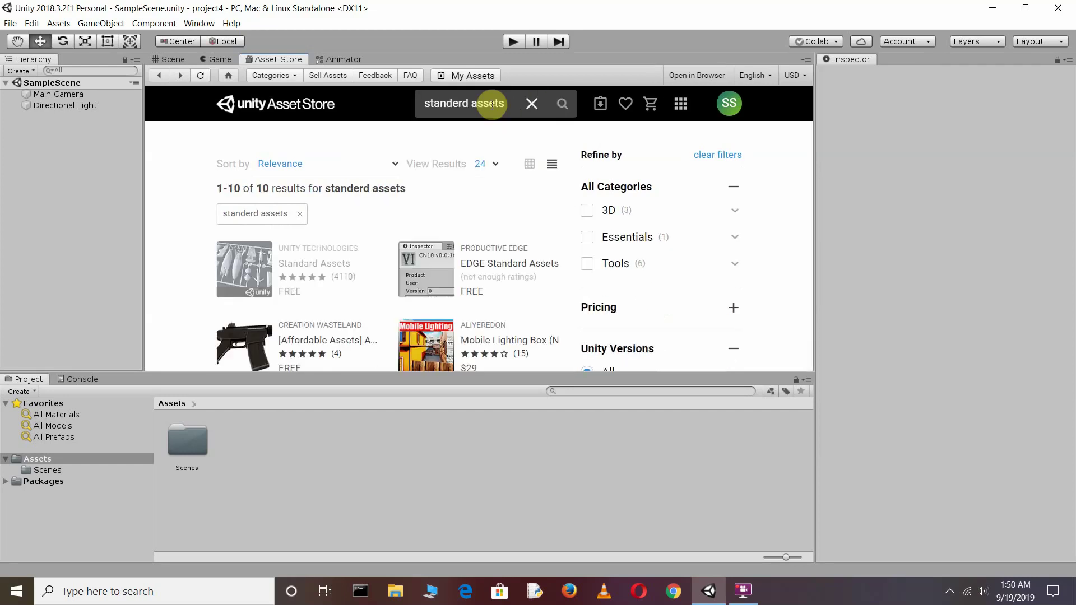
left_click(315, 246)
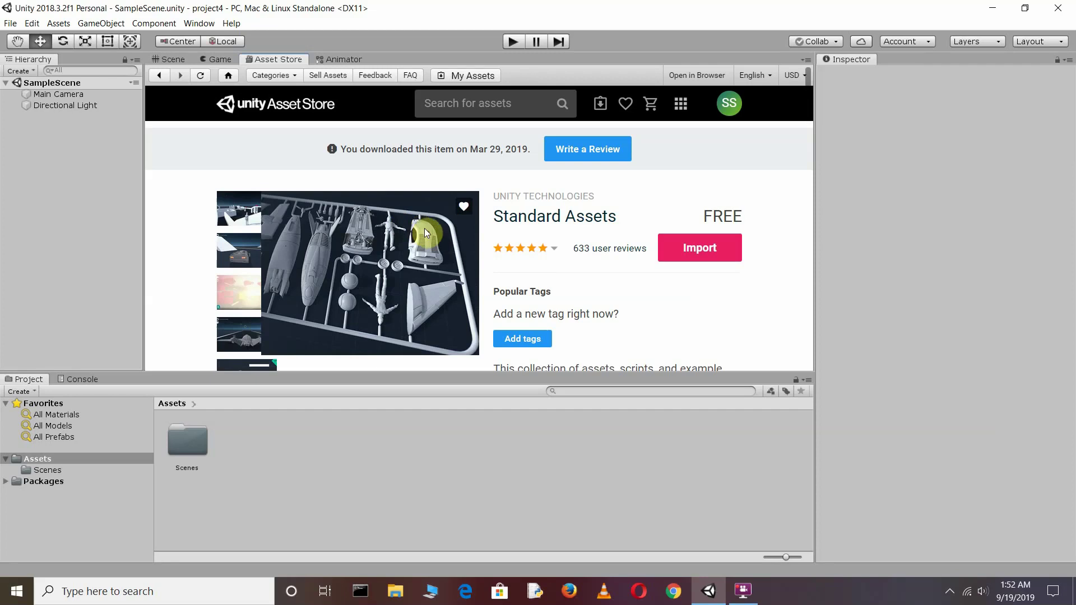
Import the Standard Assets package with All files selected.
left_click(715, 259)
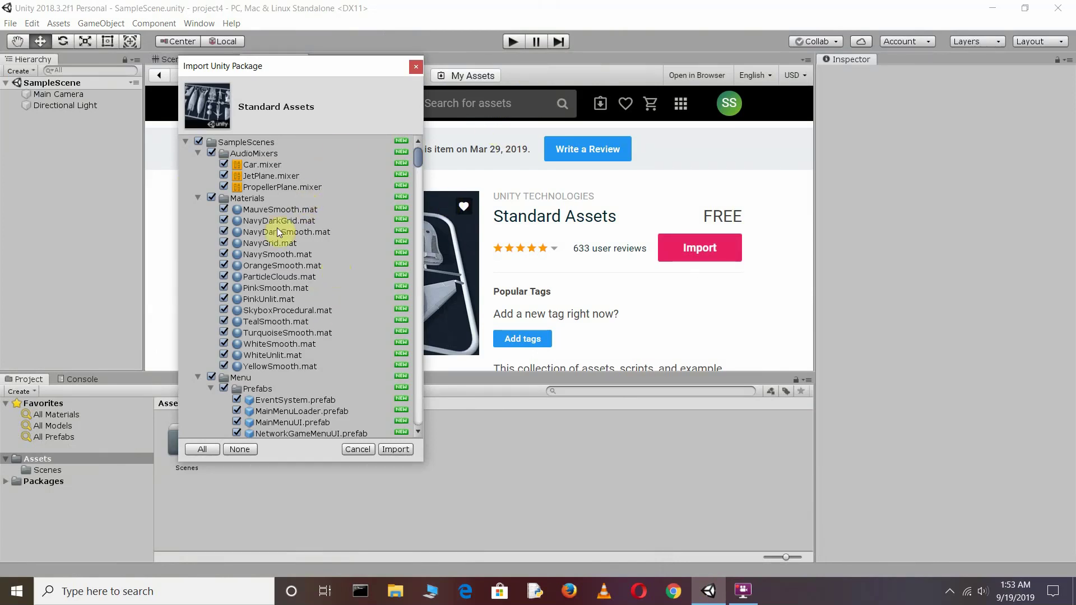
scroll(269, 218, "down", 2)
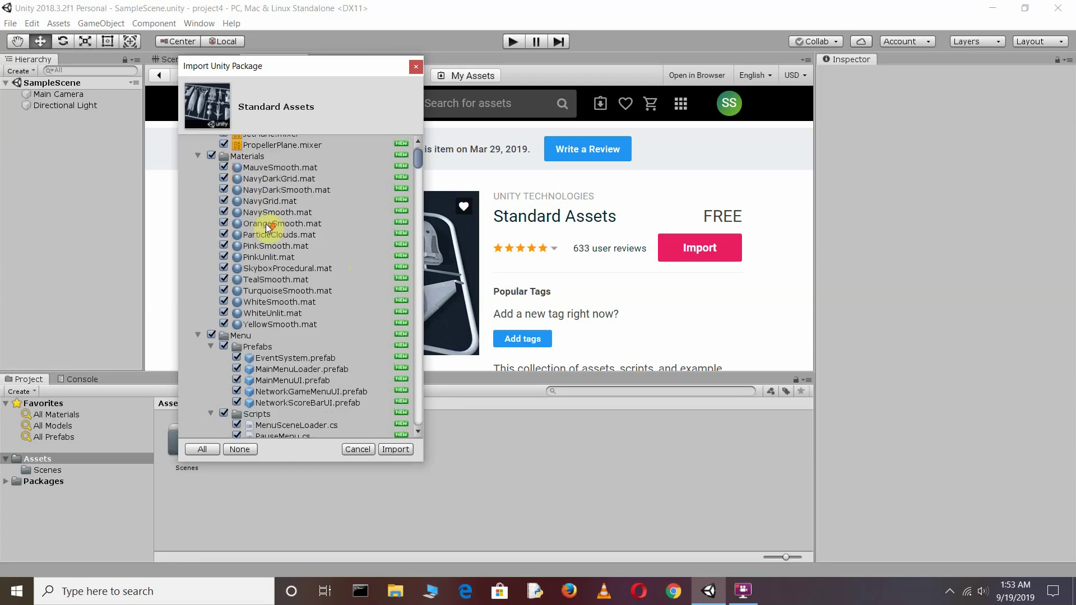
scroll(269, 222, "down", 2)
scroll(269, 235, "down", 3)
scroll(268, 249, "down", 3)
scroll(260, 280, "down", 3)
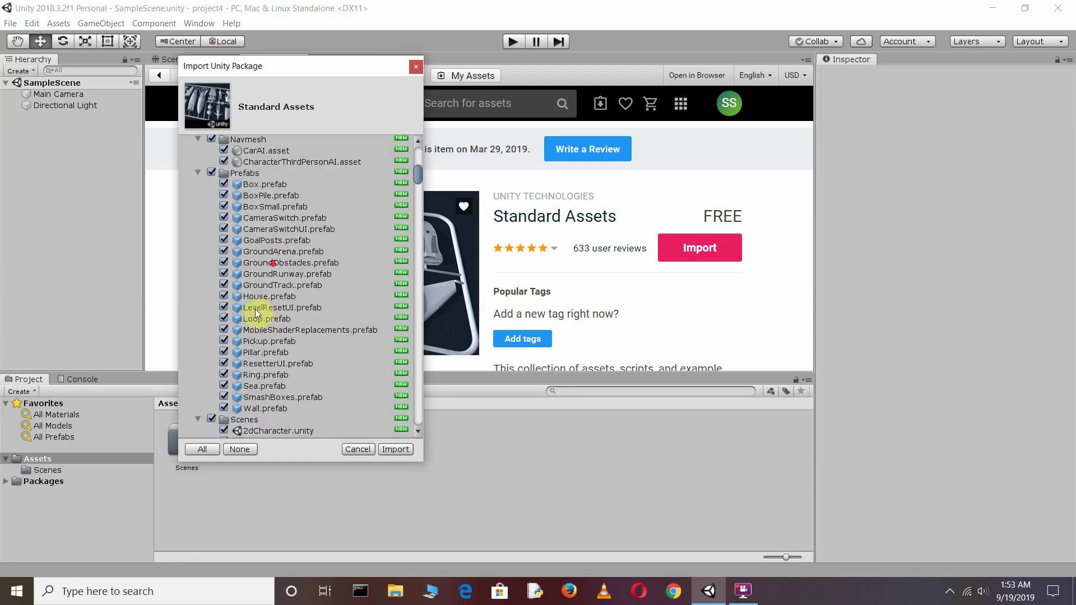
scroll(216, 403, "down", 2)
scroll(199, 440, "down", 3)
left_click(200, 450)
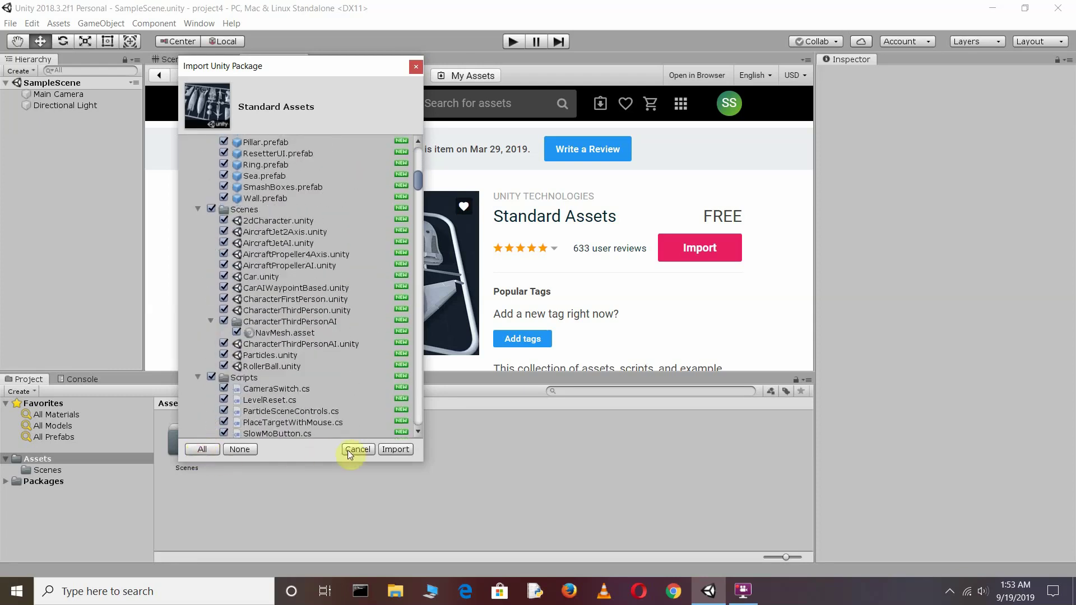
left_click(396, 449)
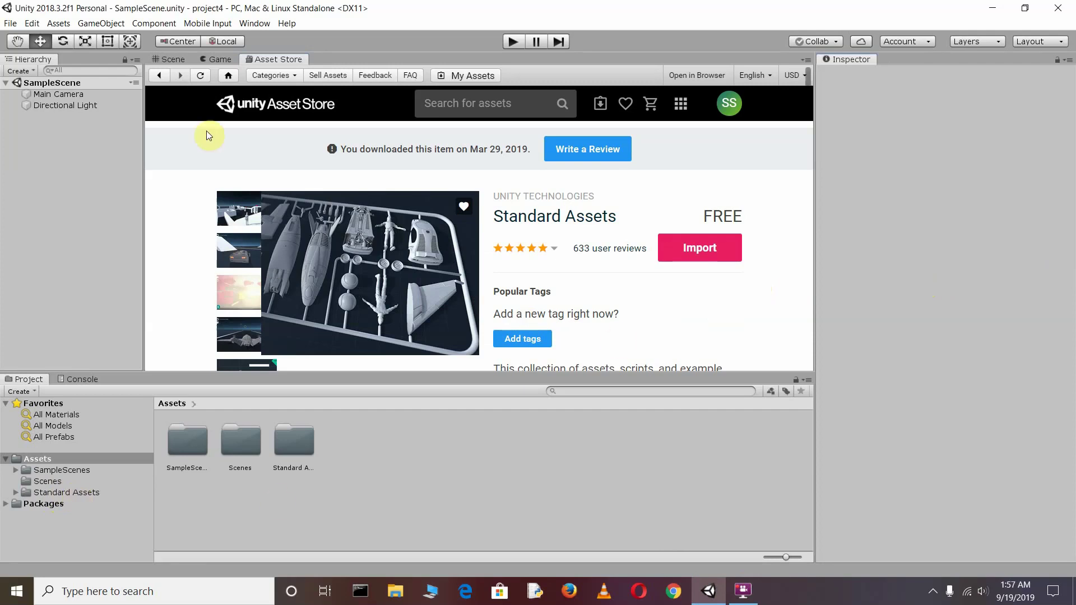
Return to the Scene view and list the Standard Assets folder contents in the Project panel.
left_click(173, 59)
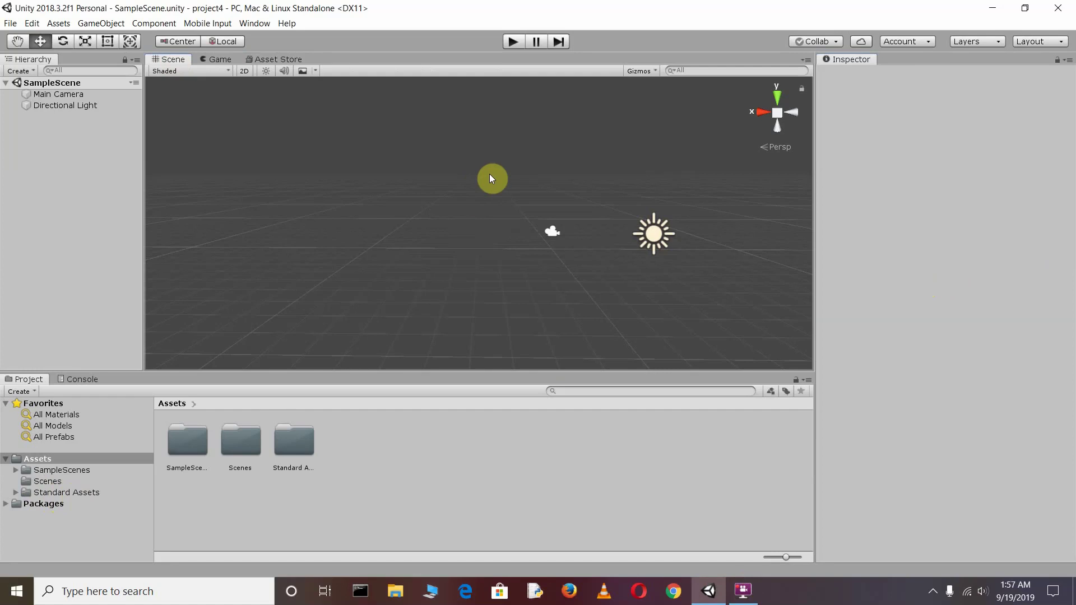
left_click(99, 493)
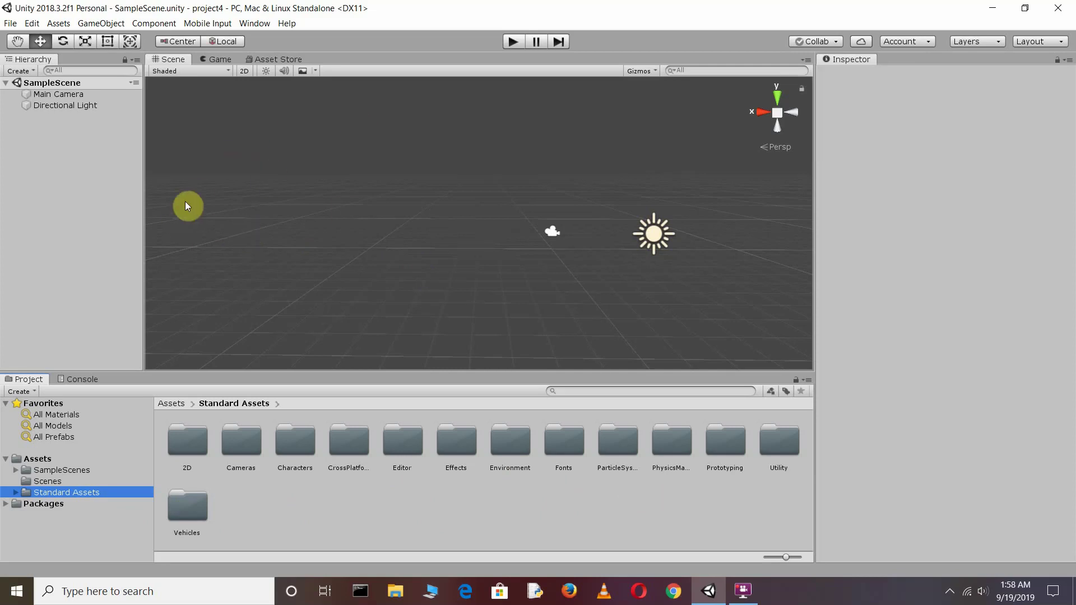
left_click(102, 23)
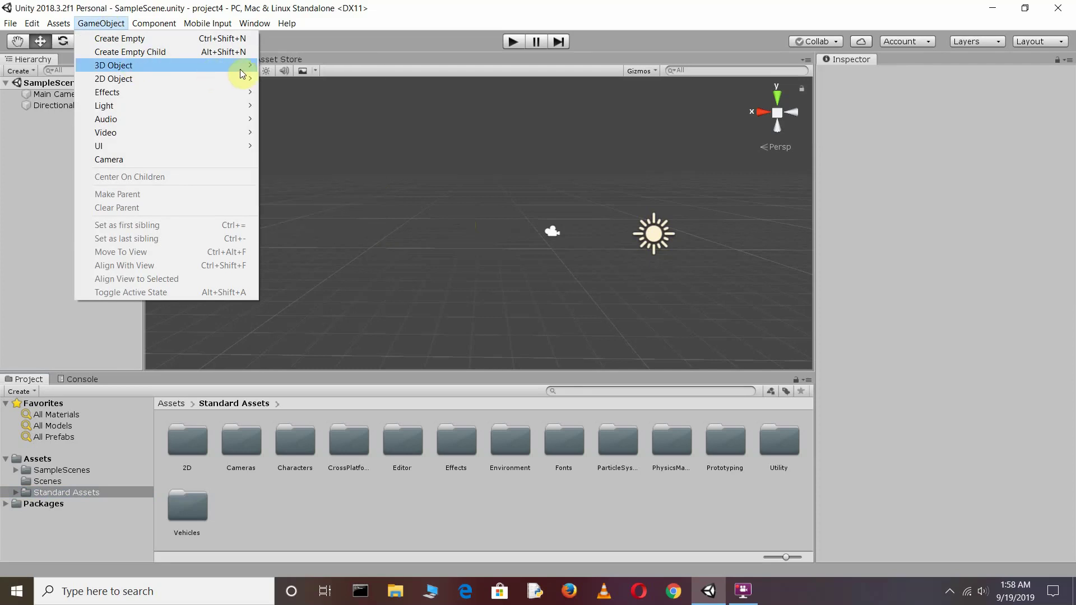
Add a Terrain via GameObject > 3D Object > Terrain and select it in the Scene view.
mouse_move(250, 69)
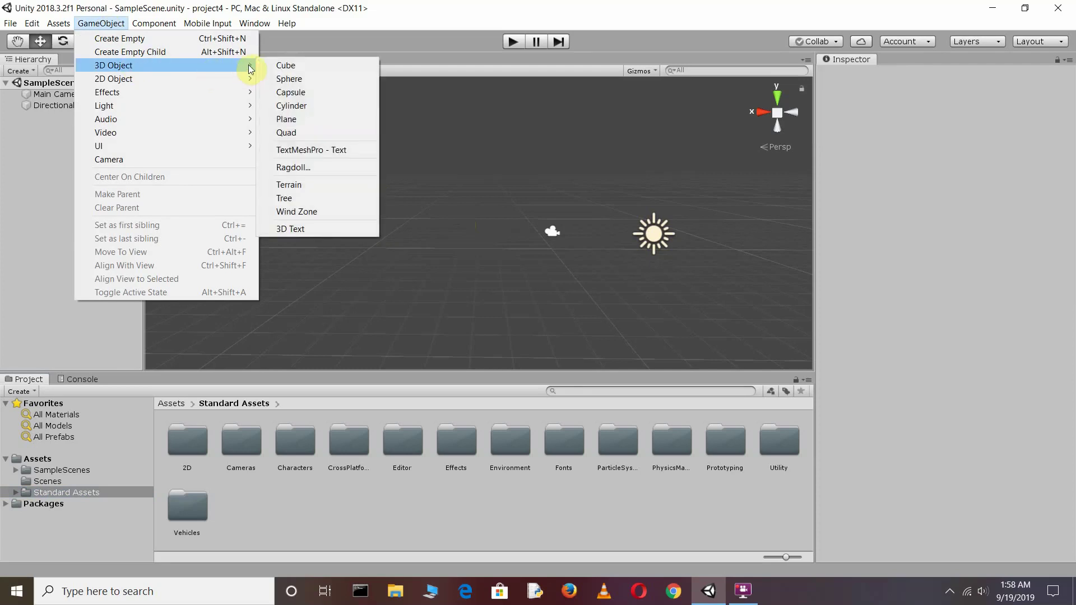
left_click(301, 186)
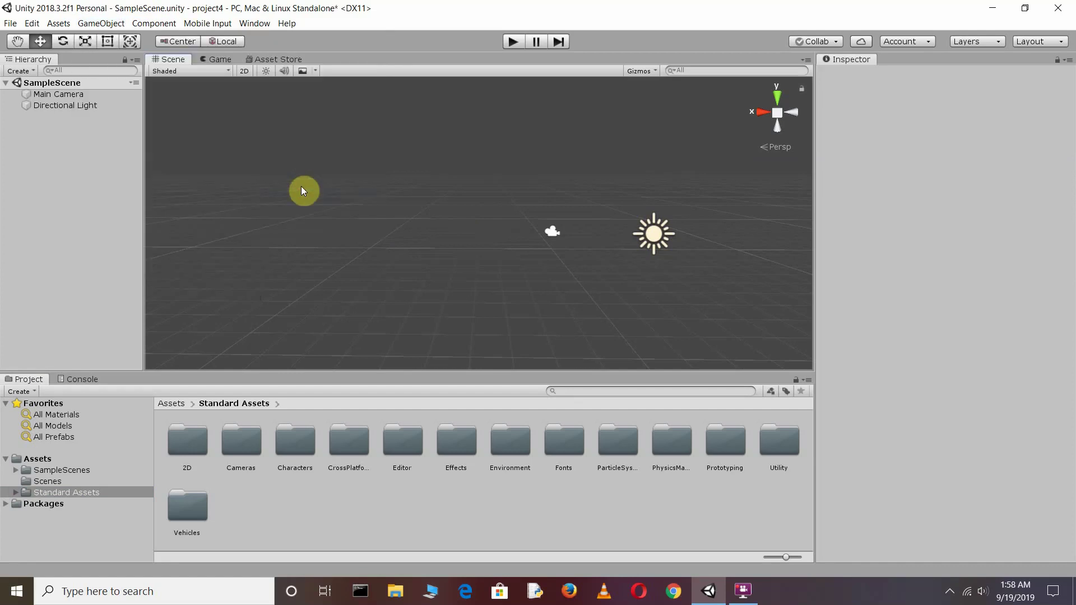
left_click(382, 187)
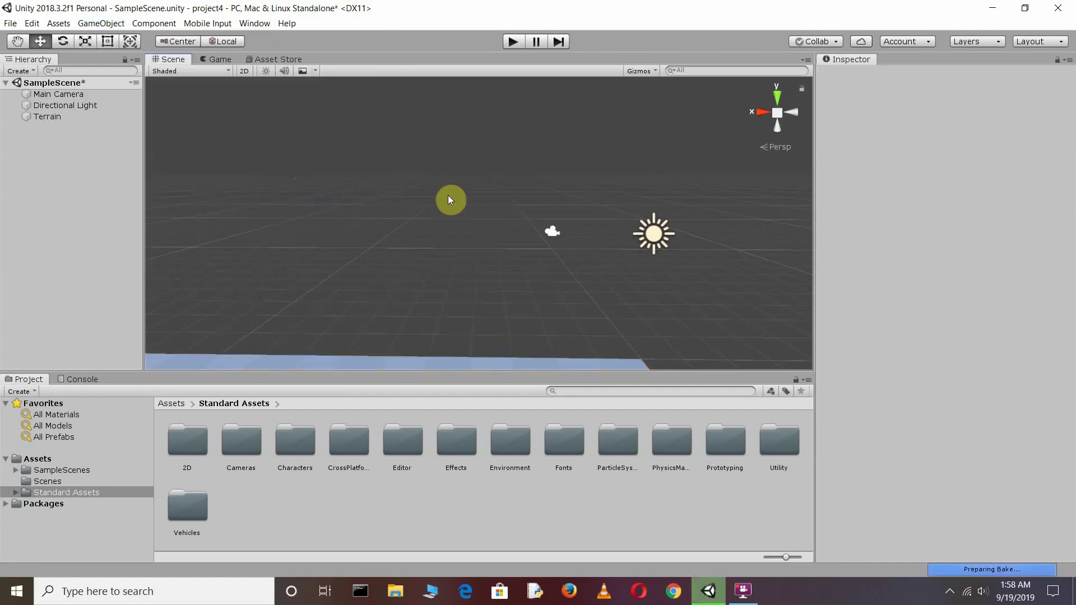
scroll(516, 280, "down", 1)
scroll(517, 280, "up", 5)
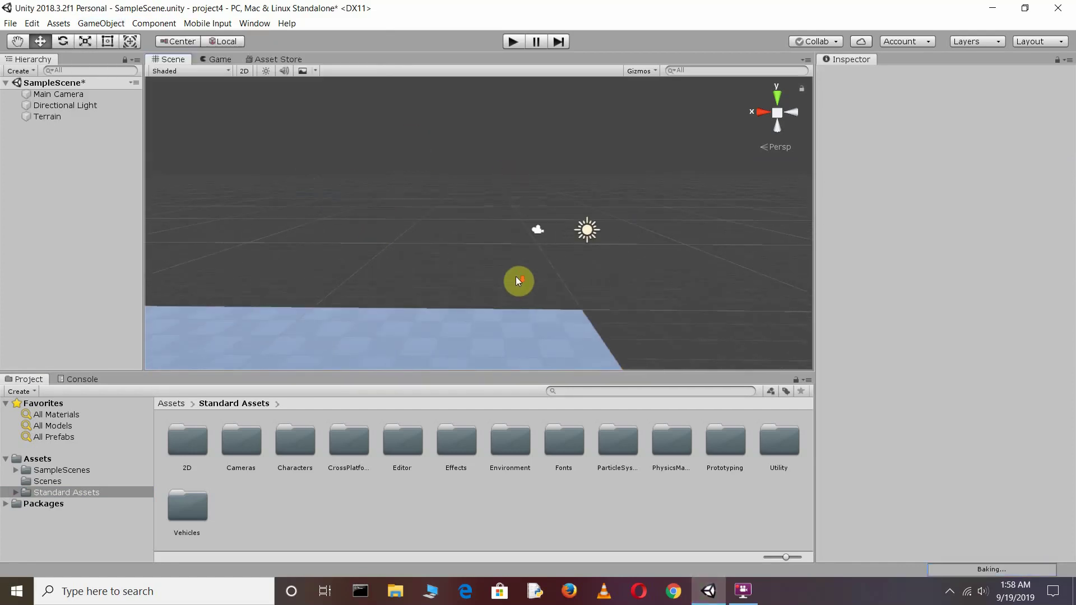
left_click(494, 216)
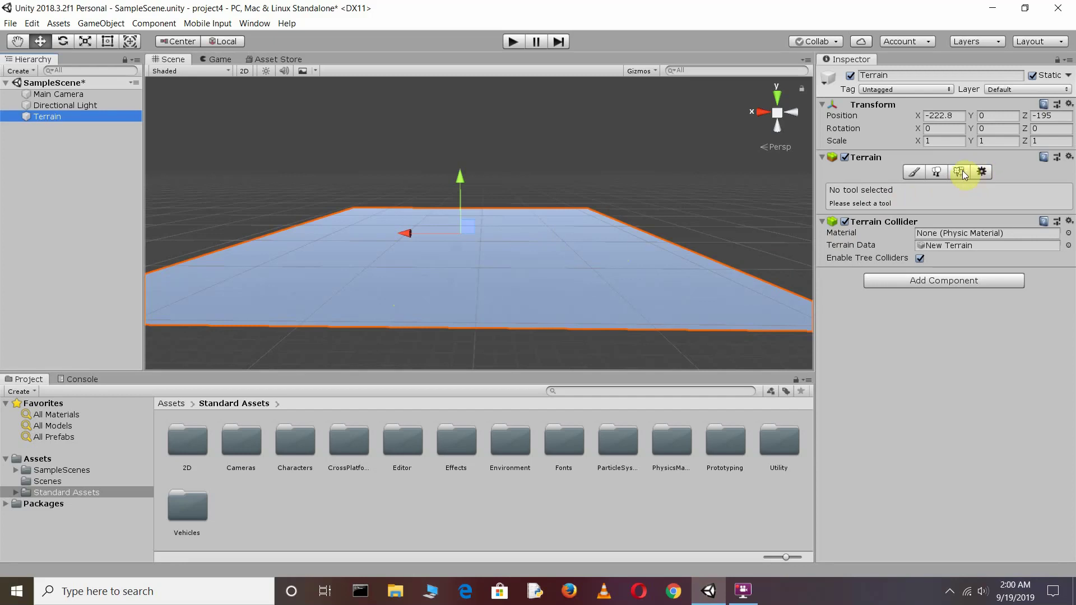
Set Terrain Width and Terrain Length to 1000 in the terrain's settings.
left_click(978, 173)
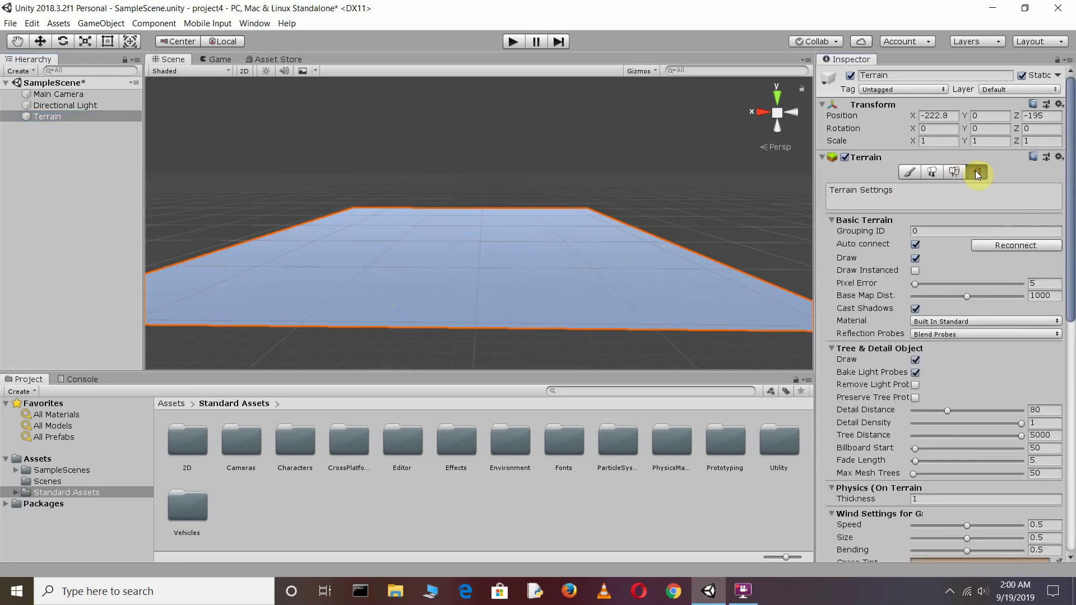
scroll(975, 315, "down", 5)
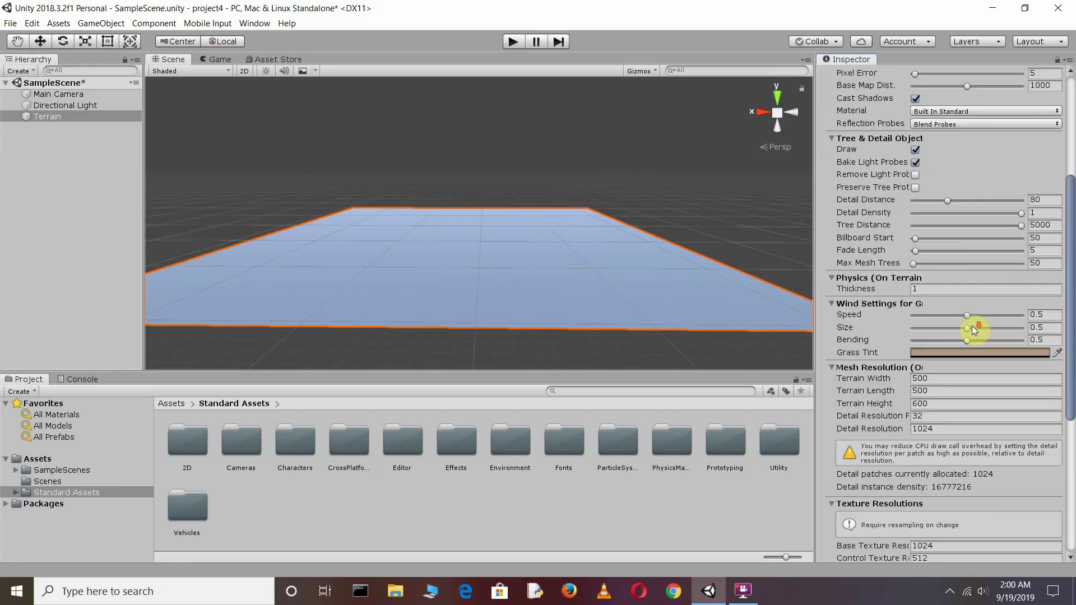
scroll(972, 325, "down", 4)
scroll(969, 325, "down", 1)
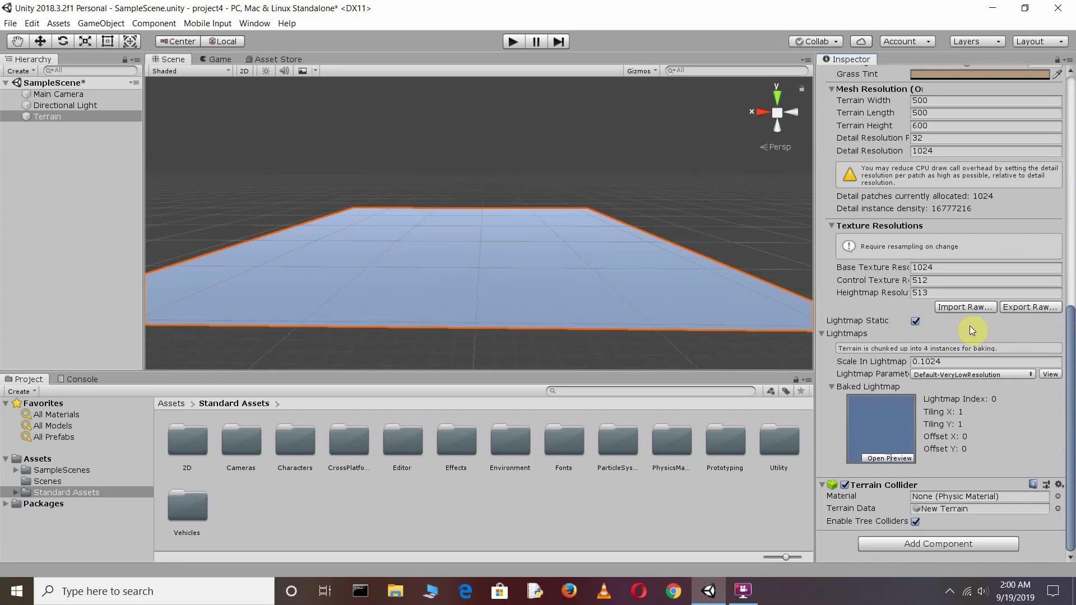
scroll(993, 325, "up", 3)
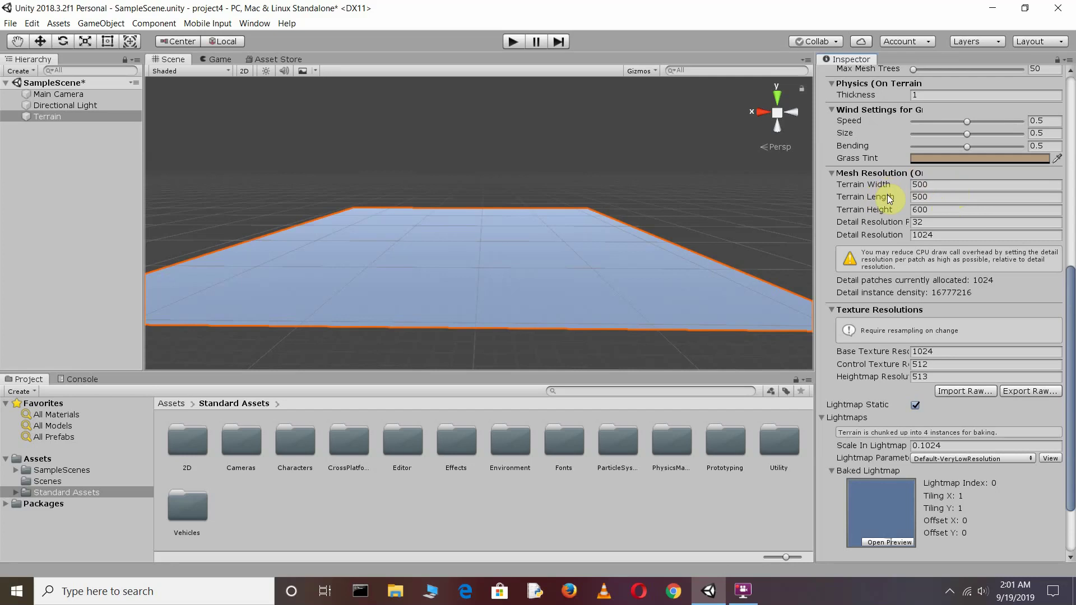
left_click(938, 184)
type("1000")
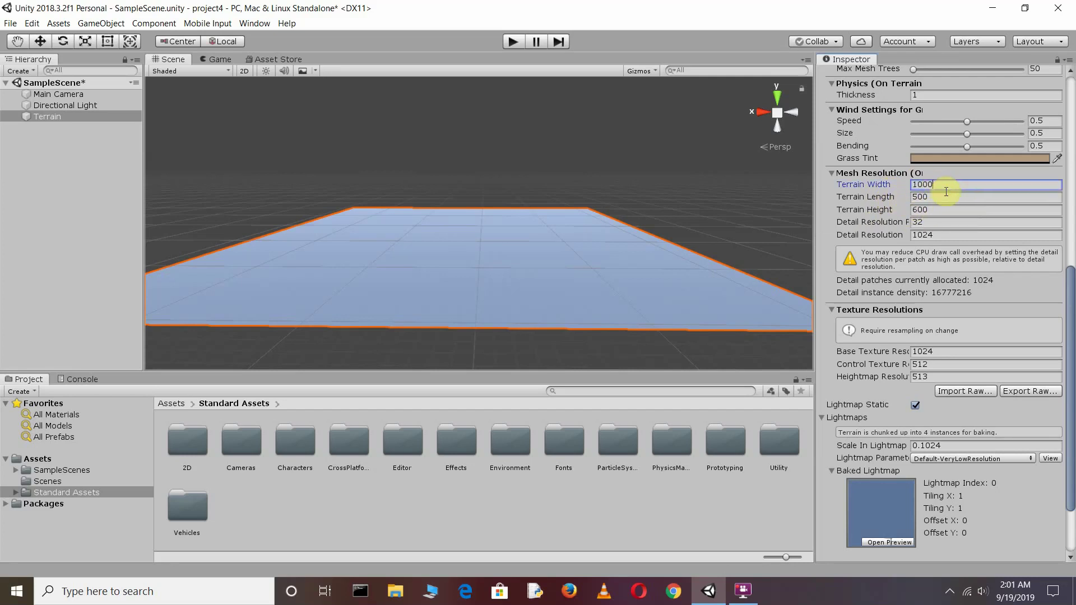
left_click(931, 197)
type("1000")
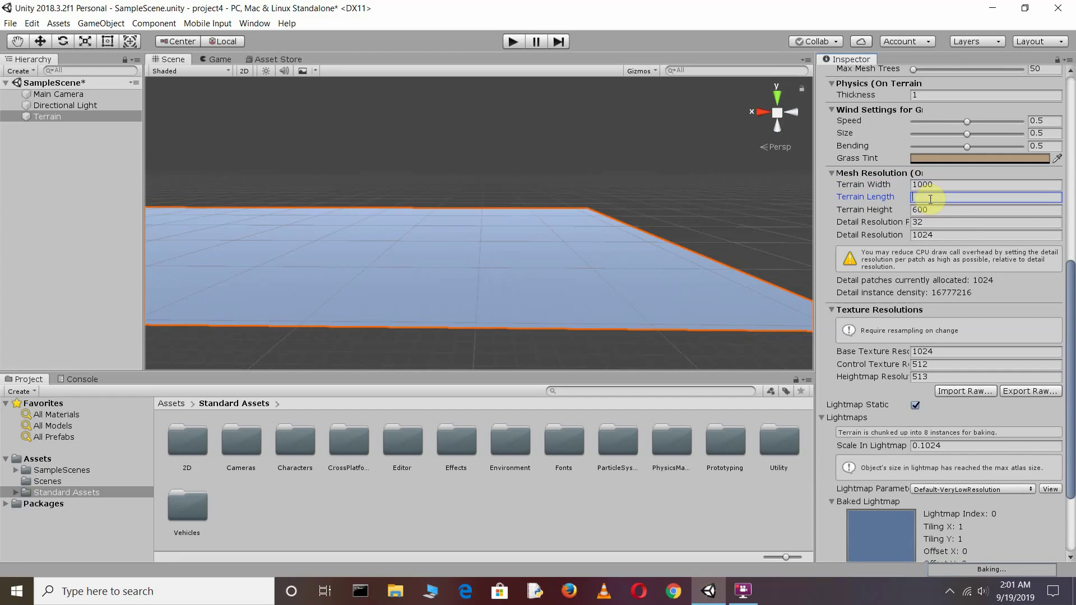
key("Return")
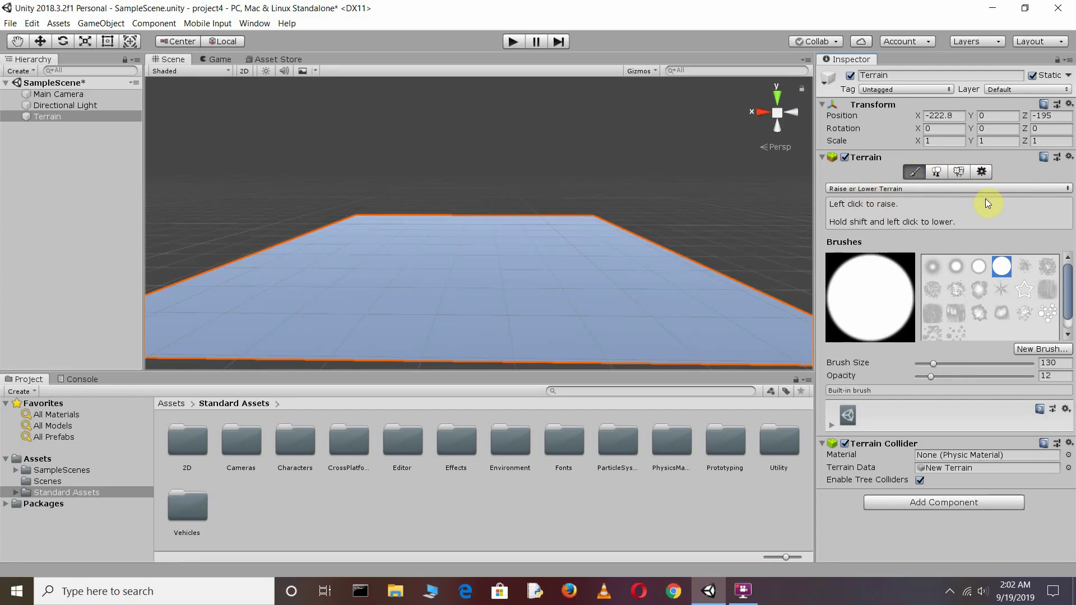
Pick a new sculpting brush shape with Brush Size 86 and Opacity 2.
left_click(970, 188)
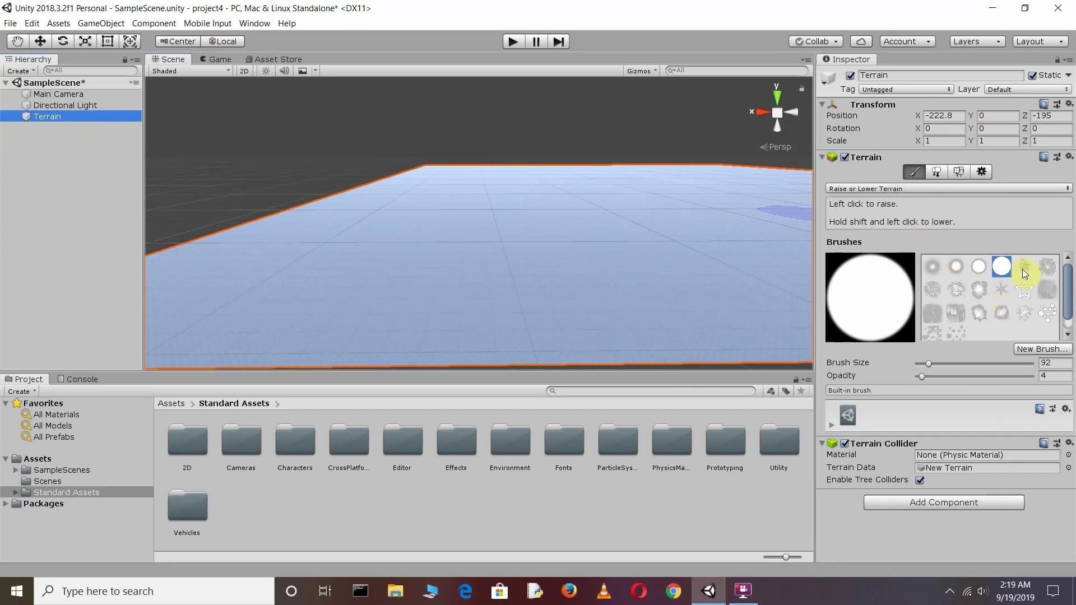
scroll(991, 299, "down", 1)
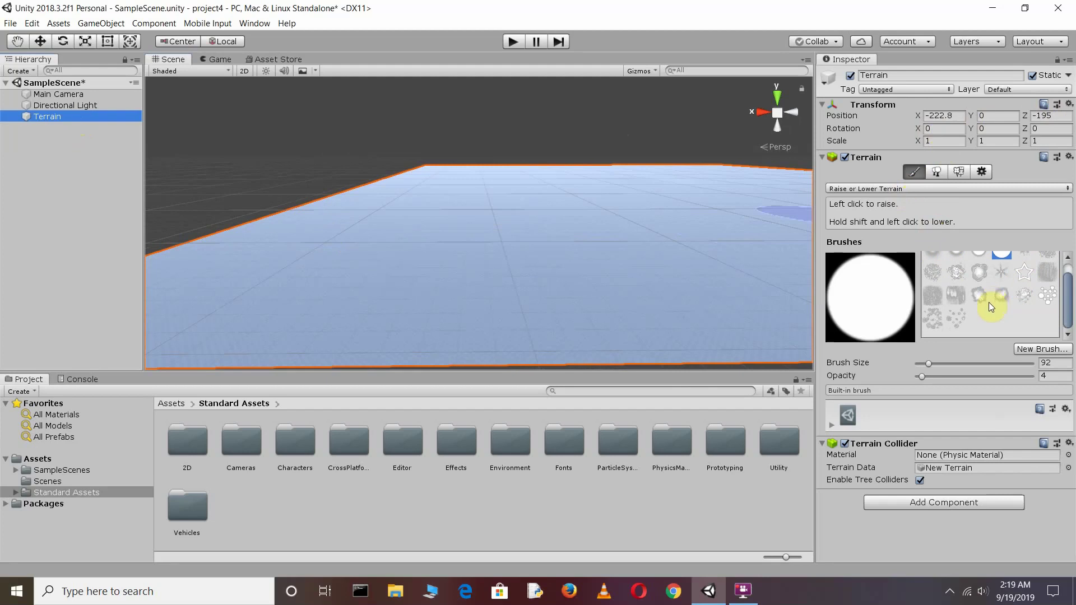
scroll(991, 311, "up", 1)
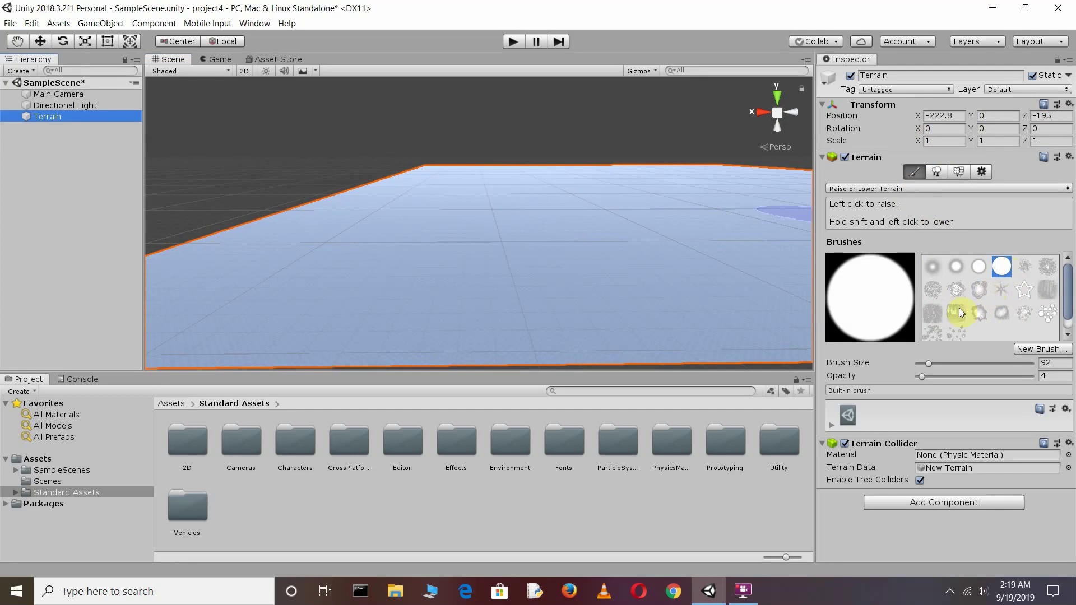
scroll(985, 305, "up", 1)
left_click(1003, 270)
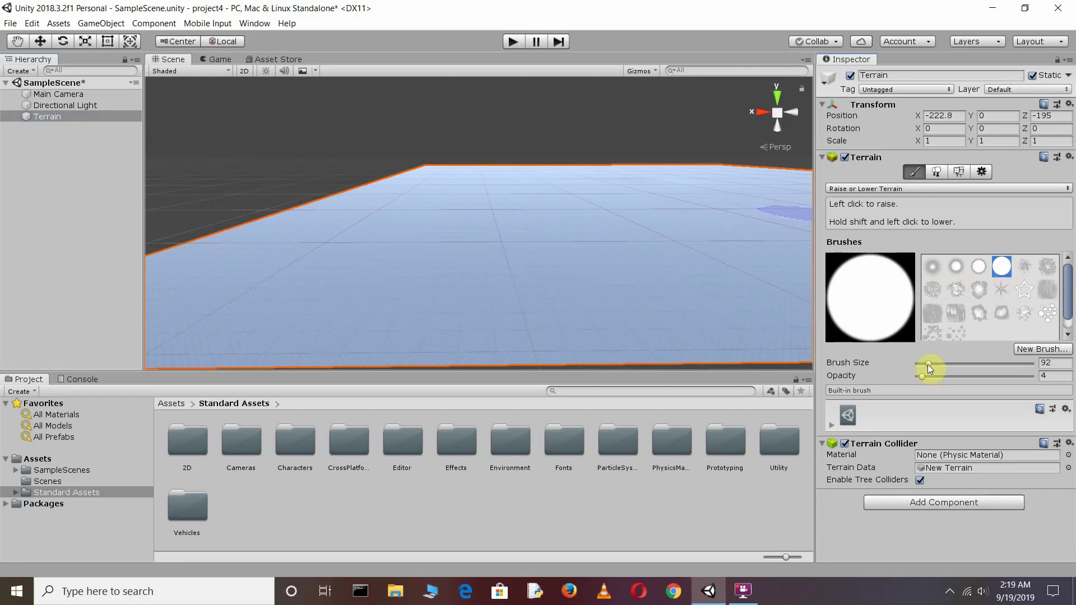
left_click_drag(927, 364, 926, 362)
left_click_drag(925, 361, 928, 362)
left_click(922, 375)
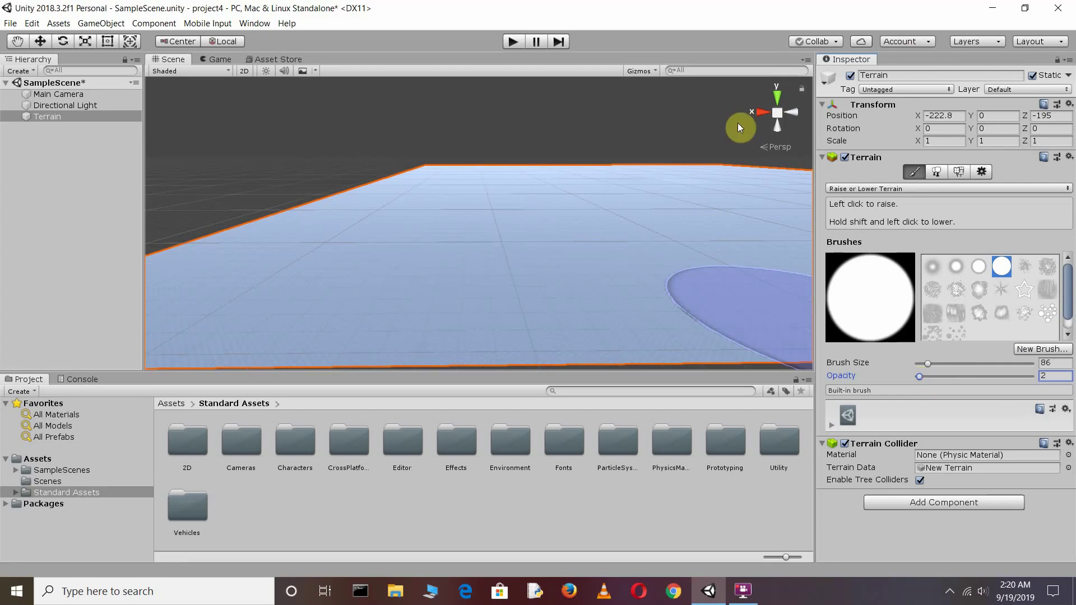
Raise a tall plateau on the terrain and spread it toward the lower right.
scroll(391, 247, "down", 3)
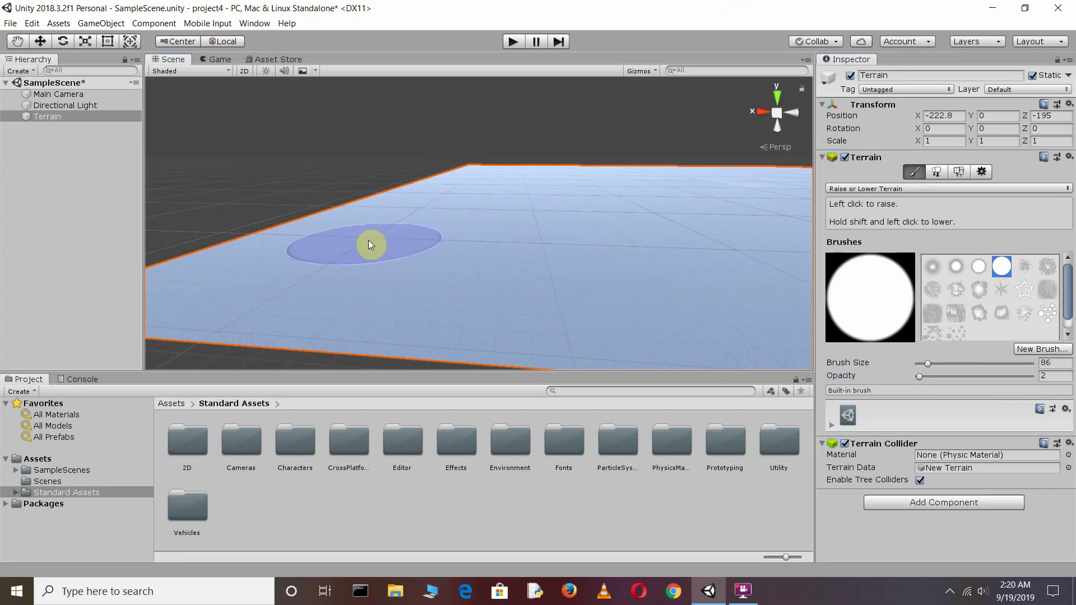
left_click(325, 241)
left_click(324, 245)
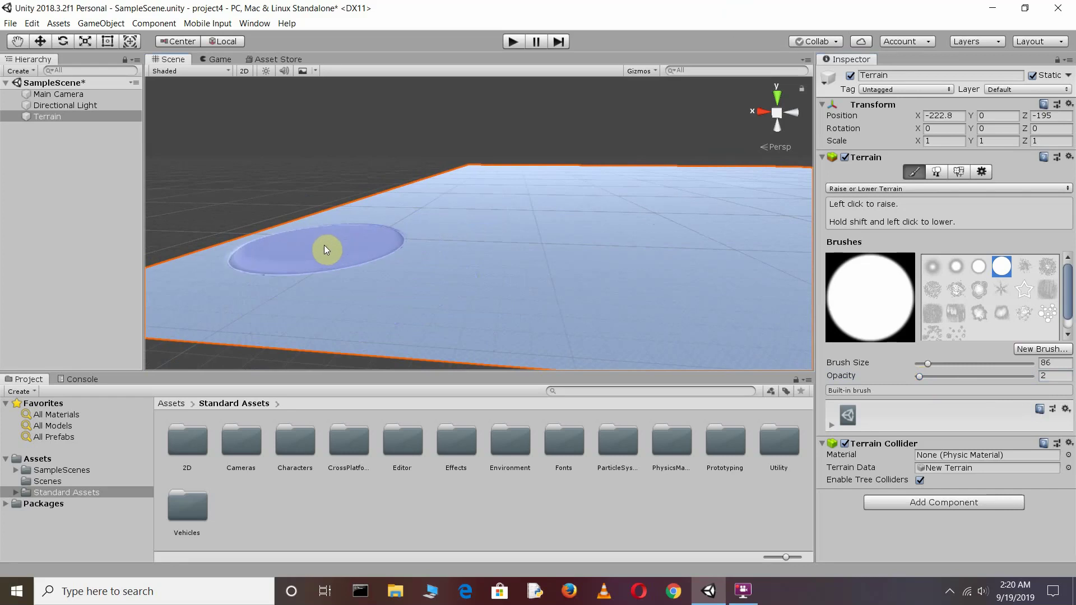
left_click(324, 246)
left_click(323, 249)
left_click(325, 253)
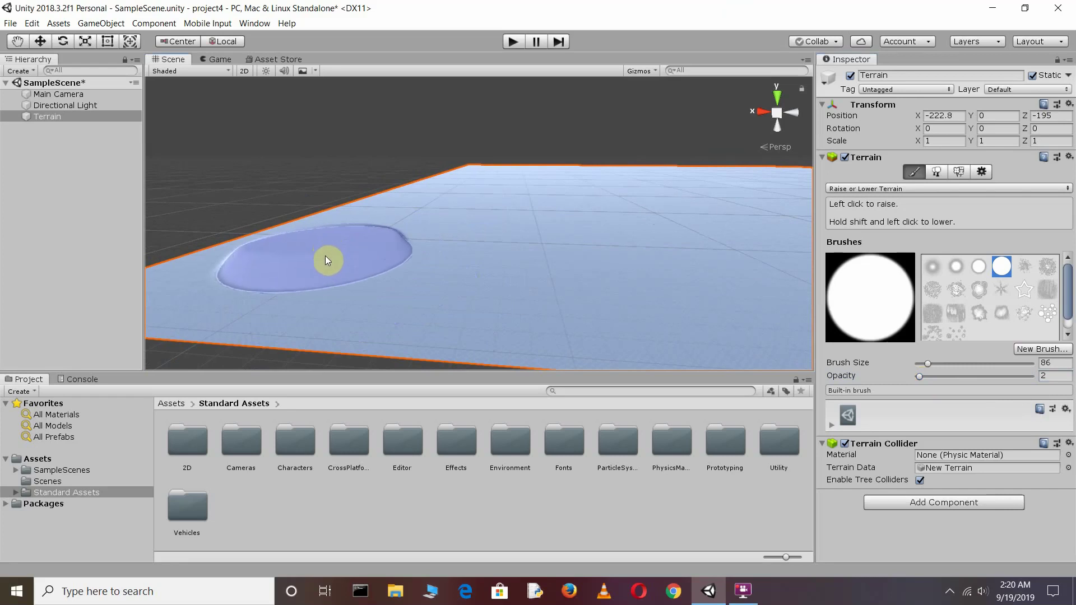
left_click(325, 257)
left_click(327, 262)
left_click(328, 262)
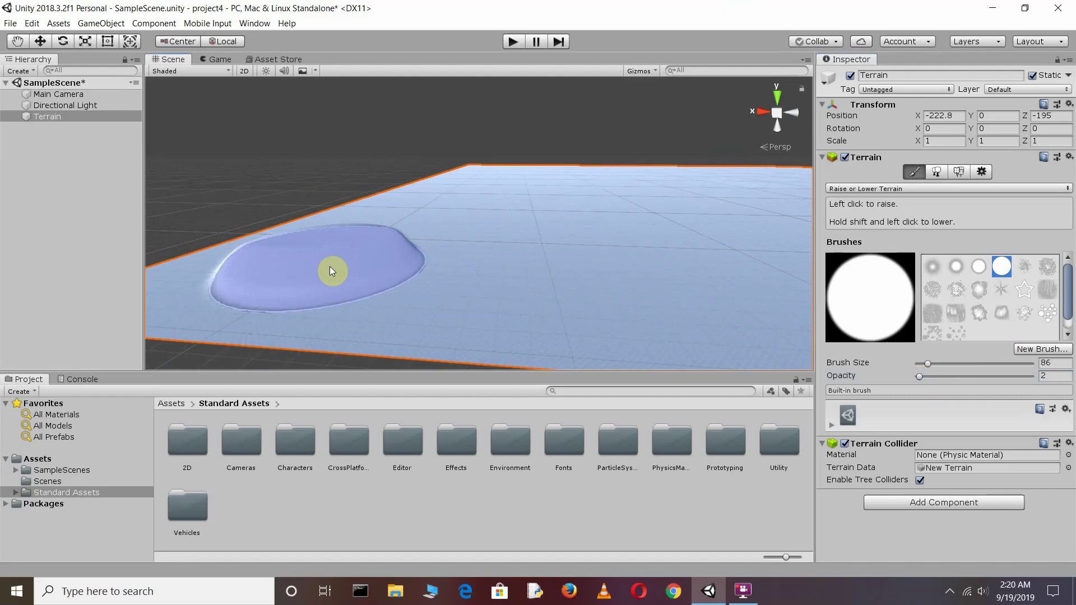
mouse_move(330, 269)
left_mouse_down()
mouse_move(419, 296)
mouse_move(473, 240)
mouse_move(667, 305)
mouse_move(576, 288)
mouse_move(617, 286)
left_mouse_up()
Raise a mound along the terrain's left edge, then reselect the terrain facing the hills.
scroll(675, 220, "down", 3)
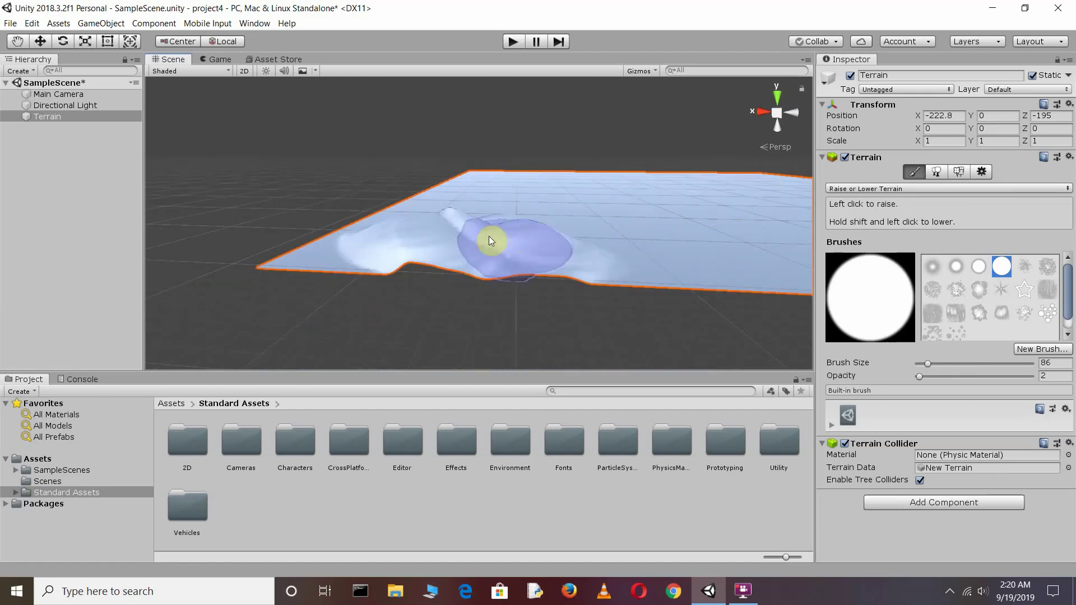
mouse_move(384, 221)
left_mouse_down()
mouse_move(339, 249)
mouse_move(366, 251)
mouse_move(405, 222)
mouse_move(368, 217)
mouse_move(471, 211)
mouse_move(600, 250)
mouse_move(475, 220)
mouse_move(372, 228)
mouse_move(488, 179)
left_mouse_up()
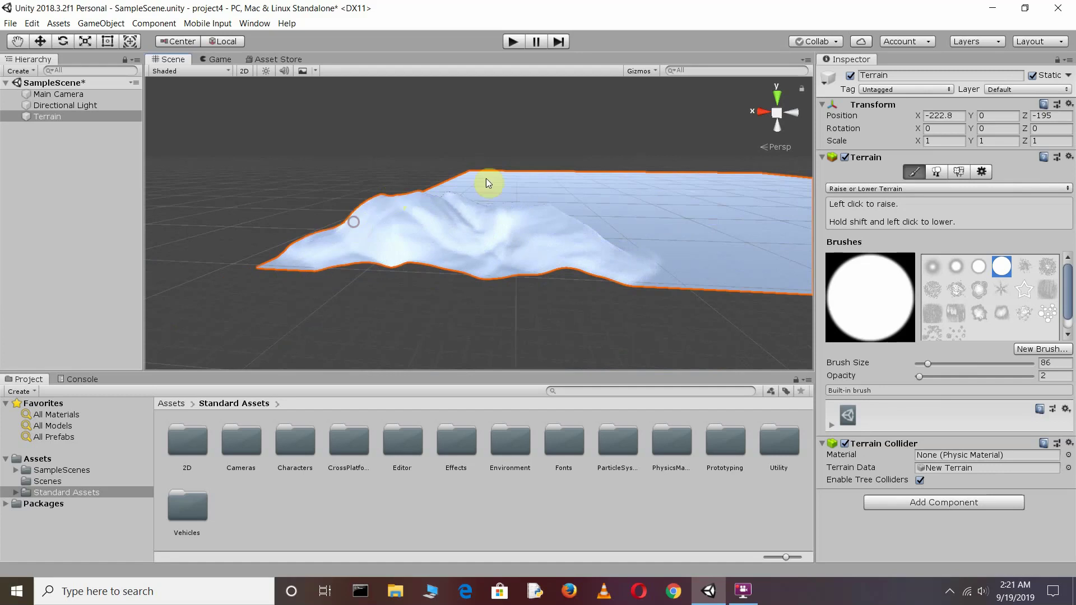
scroll(519, 183, "up", 3)
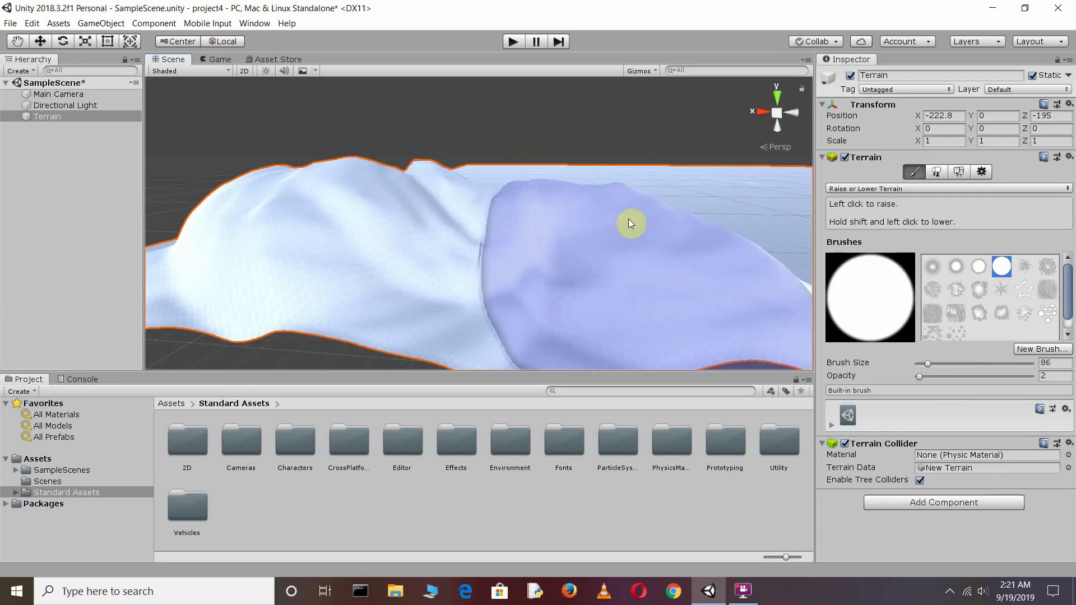
right_click_drag(672, 168, 614, 82)
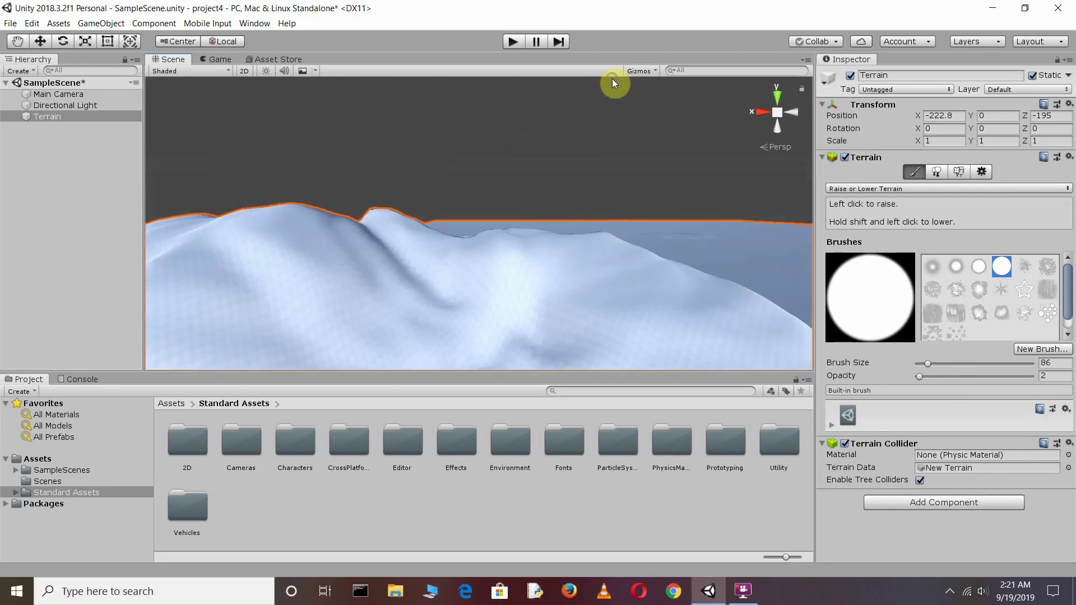
key("ctrl+z")
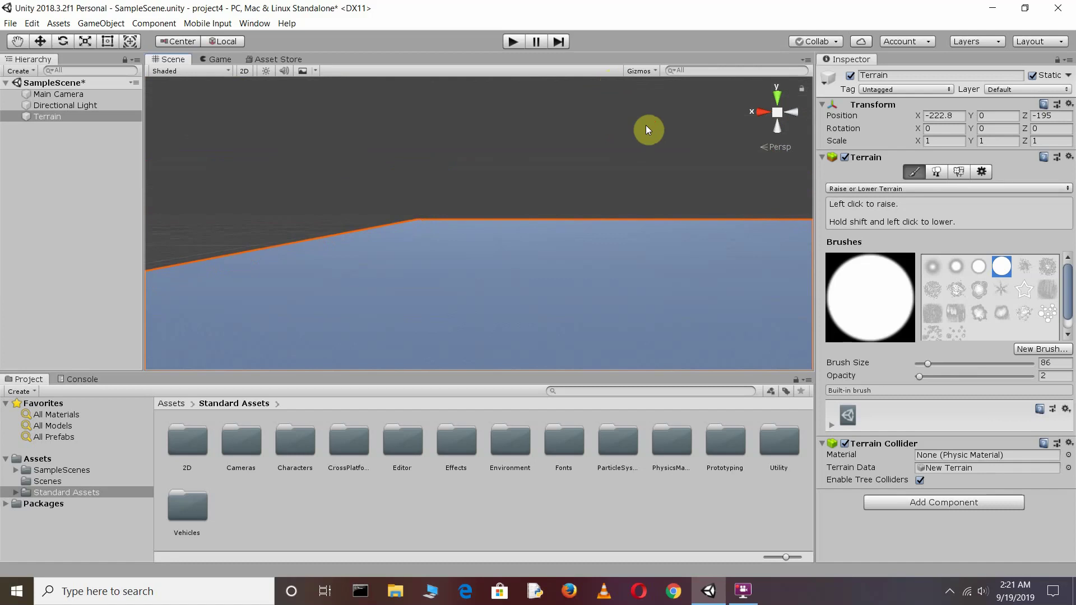
mouse_move(646, 125)
right_mouse_down()
mouse_move(483, 137)
mouse_move(535, 131)
right_mouse_up()
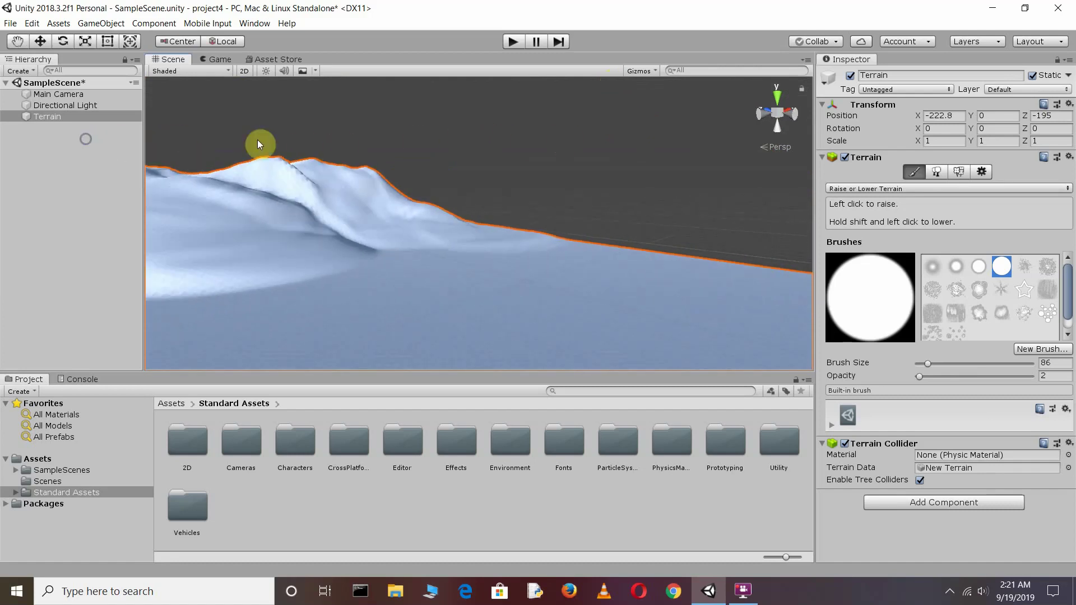
right_click_drag(535, 131, 413, 163)
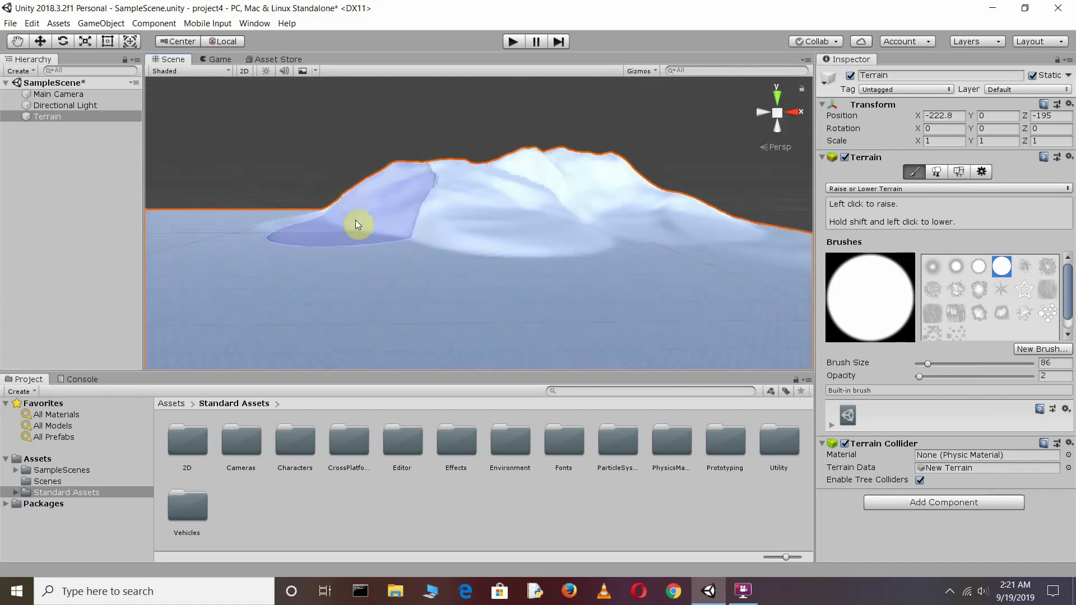
left_click(326, 146)
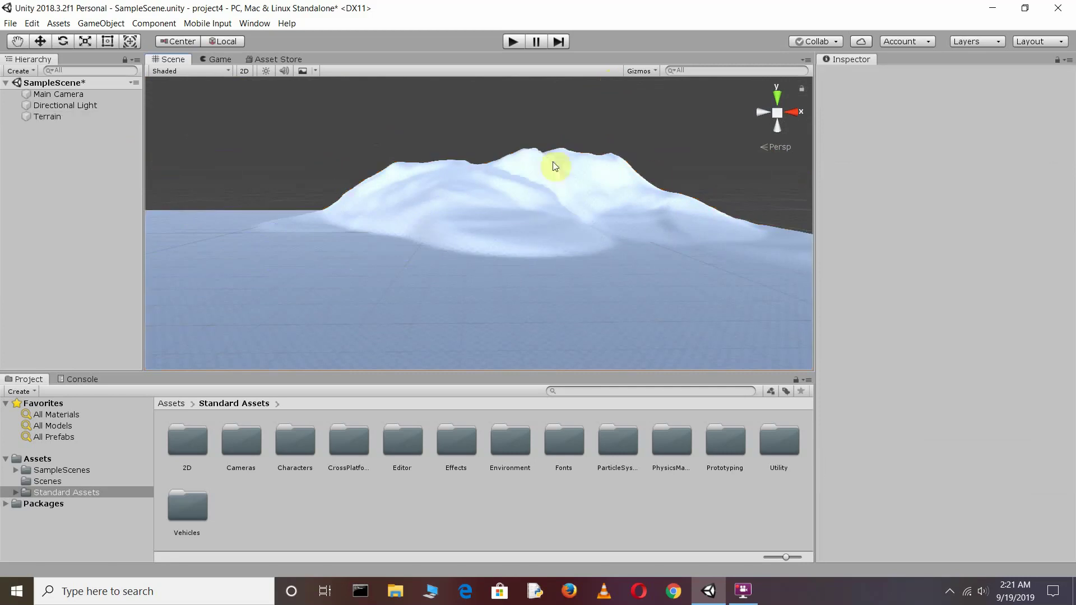
left_click(414, 206)
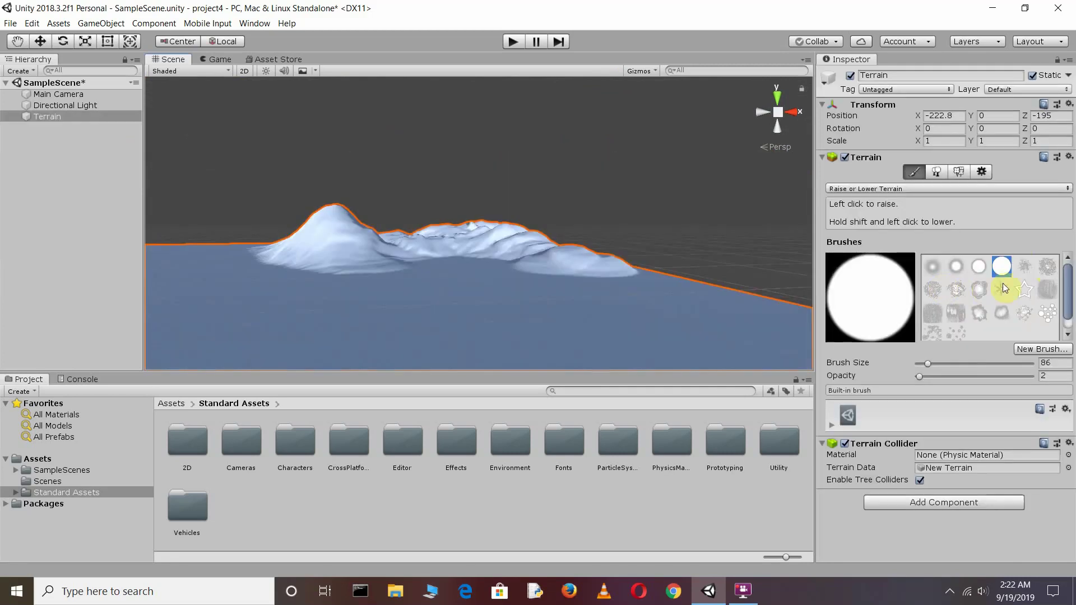
Paint low rippled bumps across the plain in front of the hills using the noisy brush.
left_click(1054, 291)
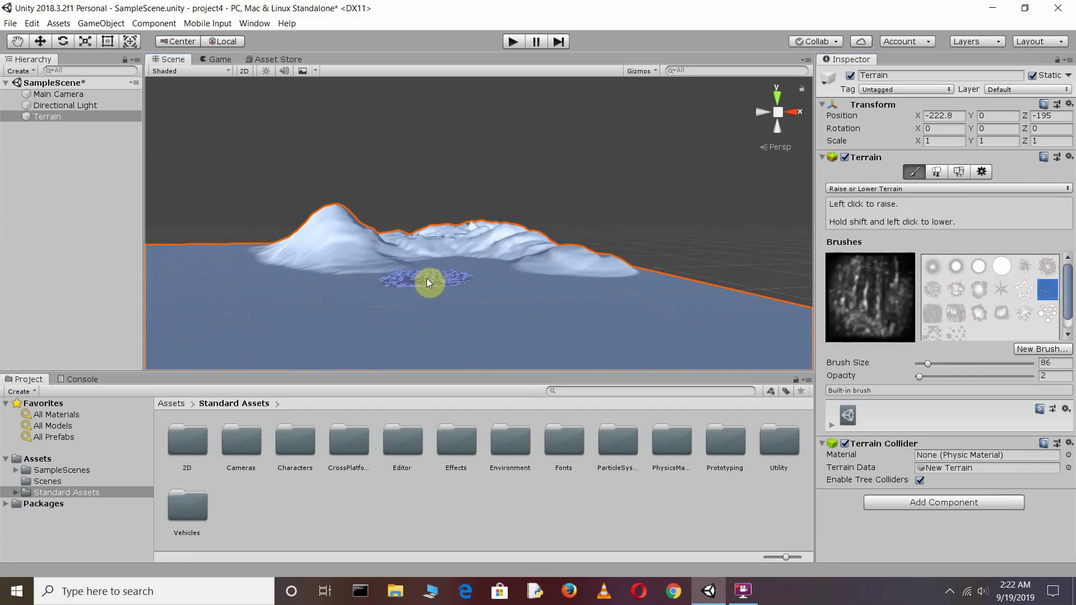
mouse_move(417, 276)
left_mouse_down()
mouse_move(398, 287)
mouse_move(541, 296)
mouse_move(447, 275)
mouse_move(525, 246)
left_mouse_up()
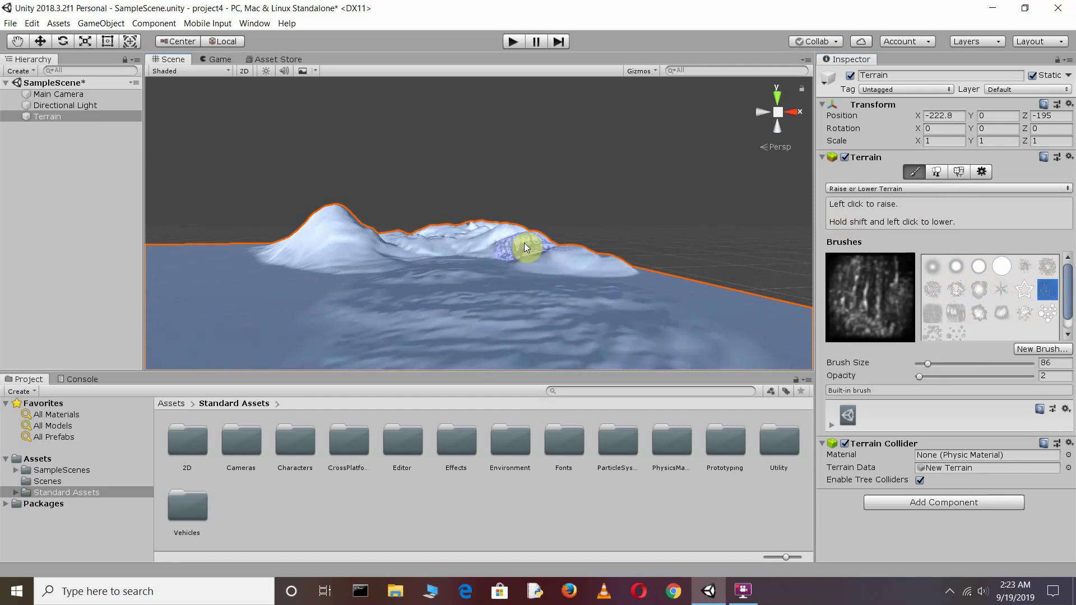
left_click(1052, 292)
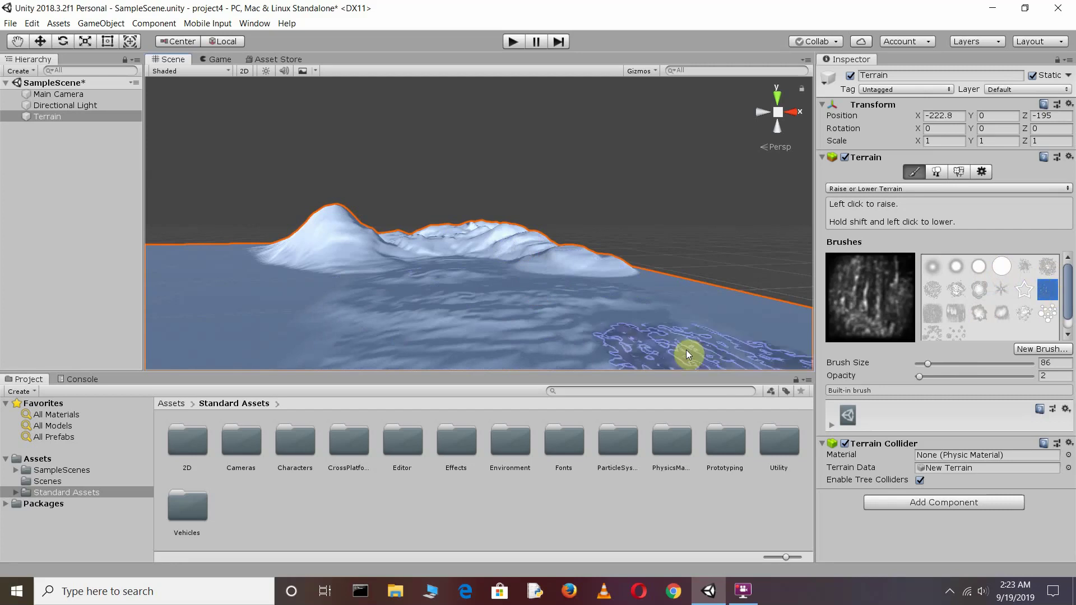
mouse_move(634, 288)
left_mouse_down()
mouse_move(345, 322)
mouse_move(428, 306)
left_mouse_up()
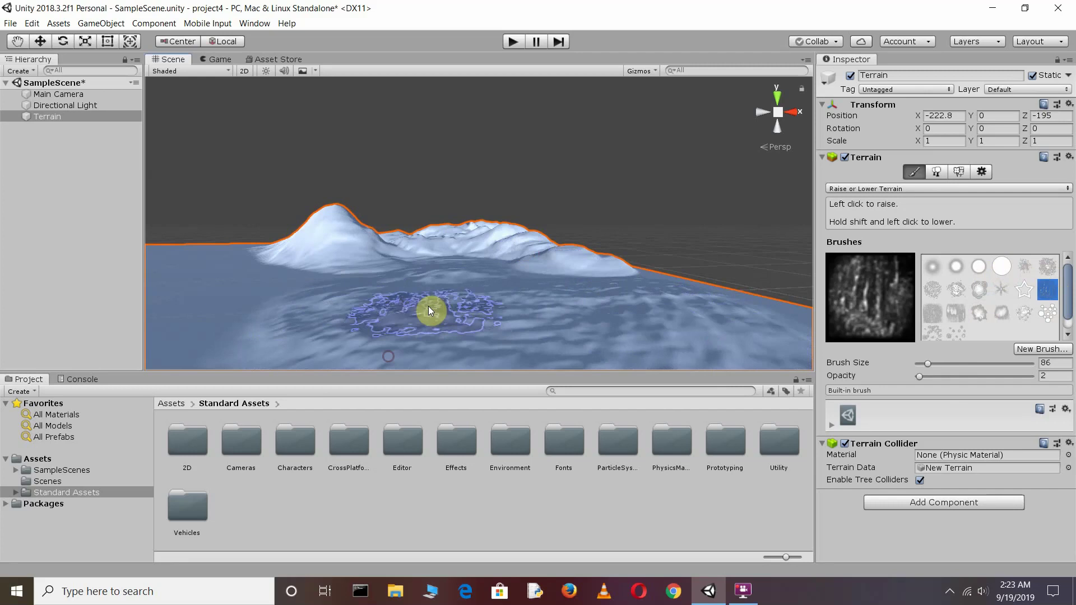
scroll(428, 306, "down", 2)
mouse_move(380, 282)
left_mouse_down()
mouse_move(584, 326)
mouse_move(711, 382)
left_mouse_up()
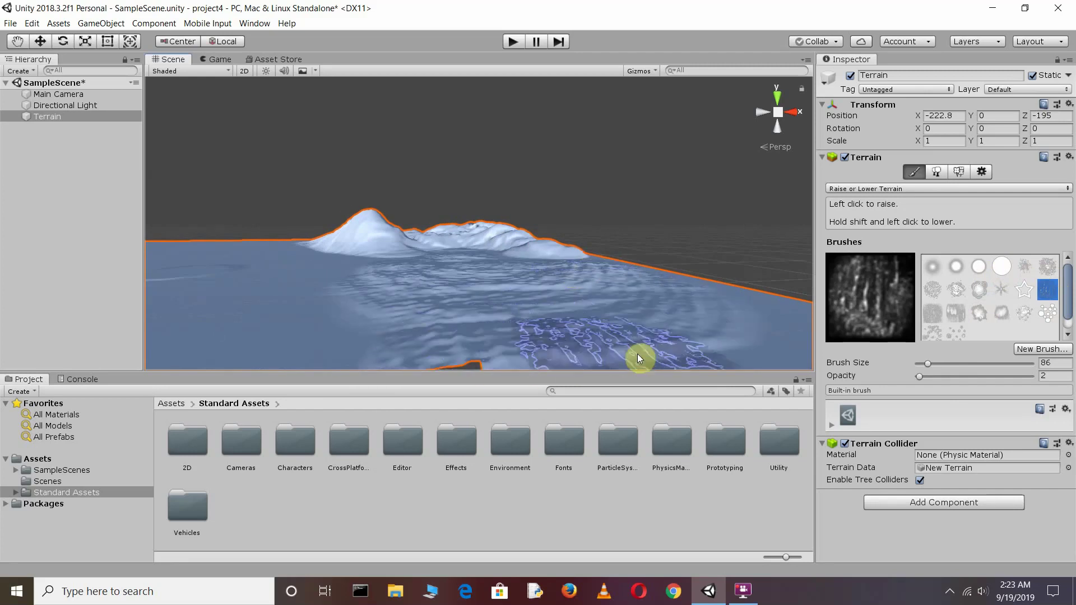
scroll(485, 279, "down", 2)
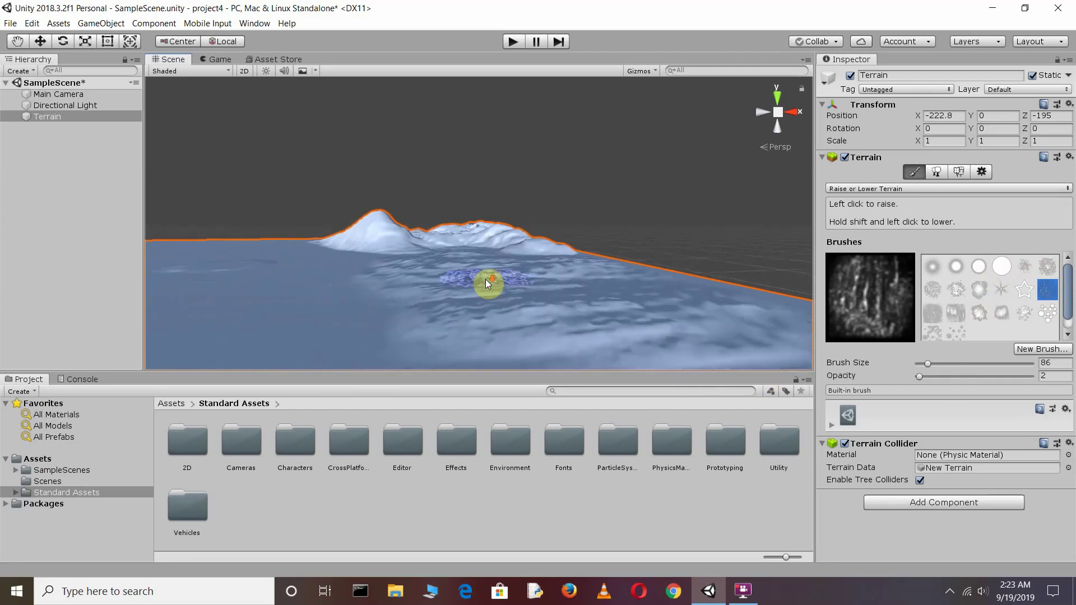
scroll(486, 279, "down", 2)
left_click_drag(406, 255, 619, 300, "alt")
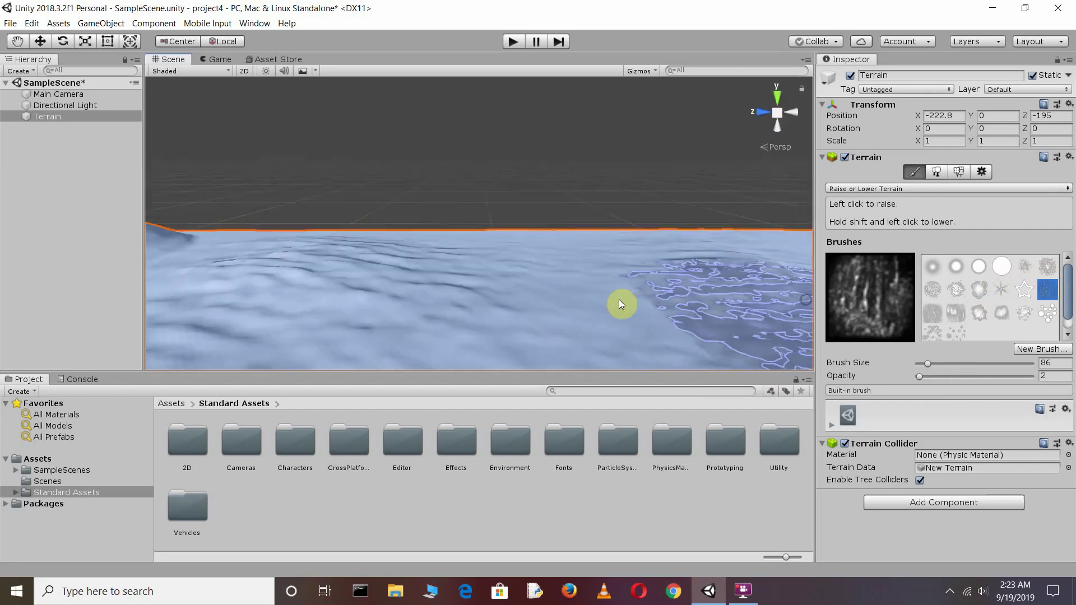
mouse_move(397, 246)
left_mouse_down()
mouse_move(486, 315)
mouse_move(324, 276)
mouse_move(270, 281)
mouse_move(604, 285)
mouse_move(512, 342)
left_mouse_up()
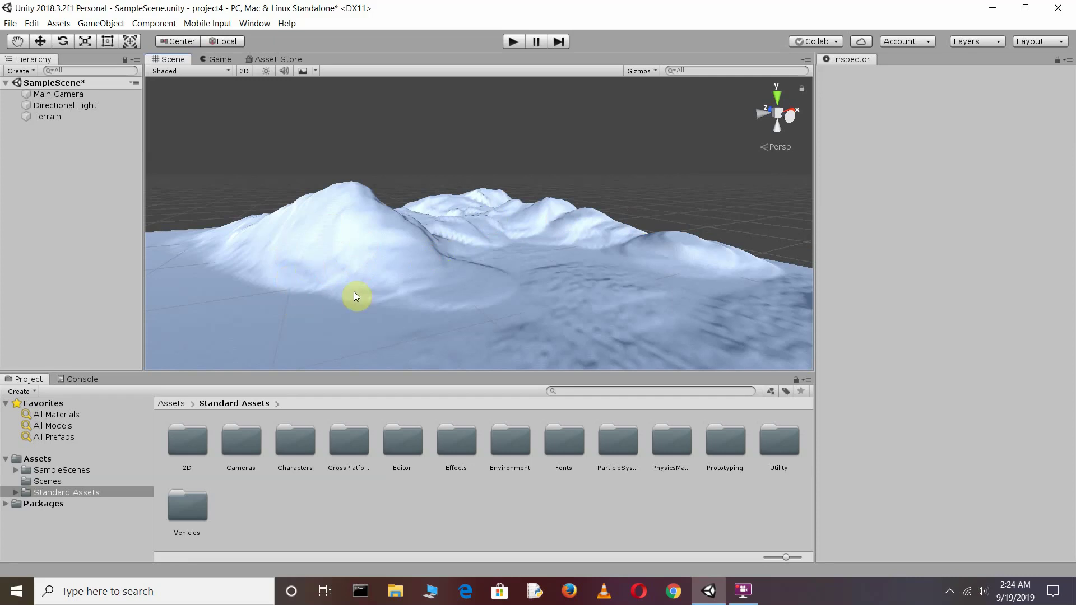
Browse Standard Assets > Environment > TerrainAssets > SurfaceTextures and select GrassHillAlbedo.
left_click(122, 496)
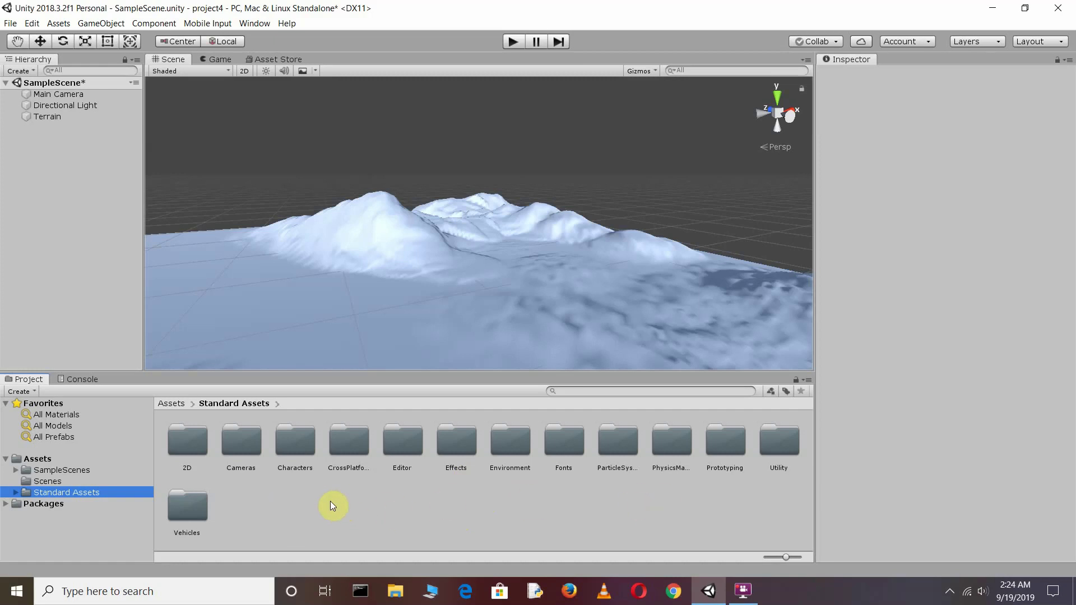
double_click(513, 449)
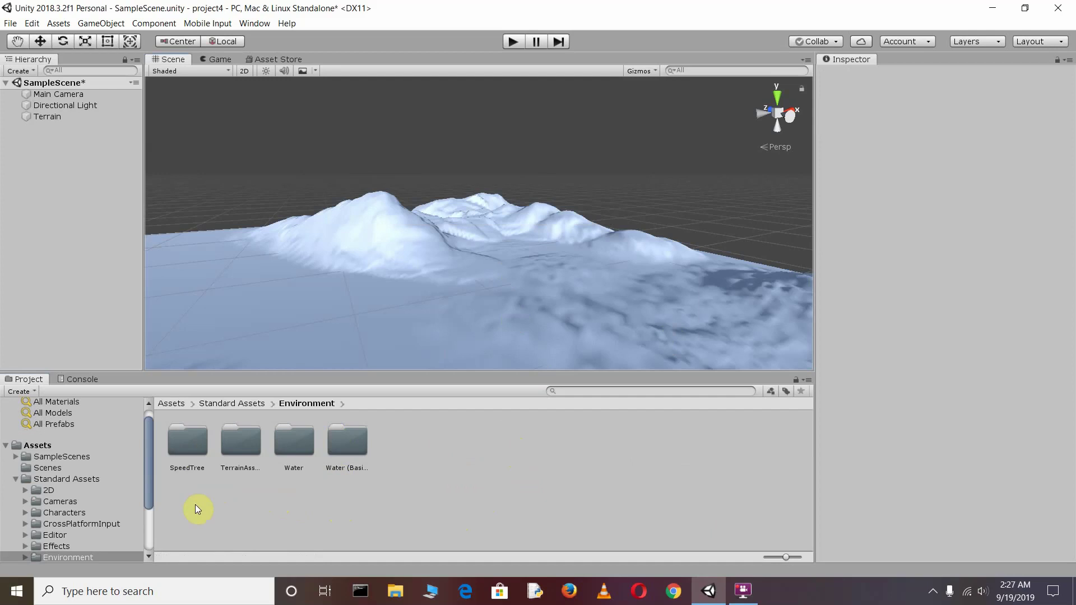
double_click(249, 450)
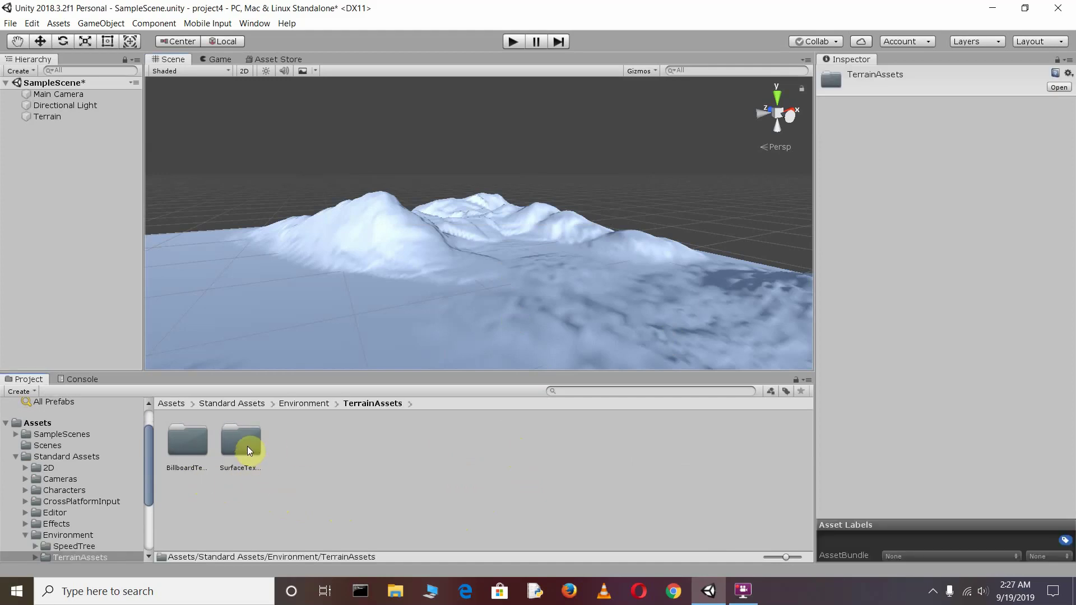
double_click(248, 447)
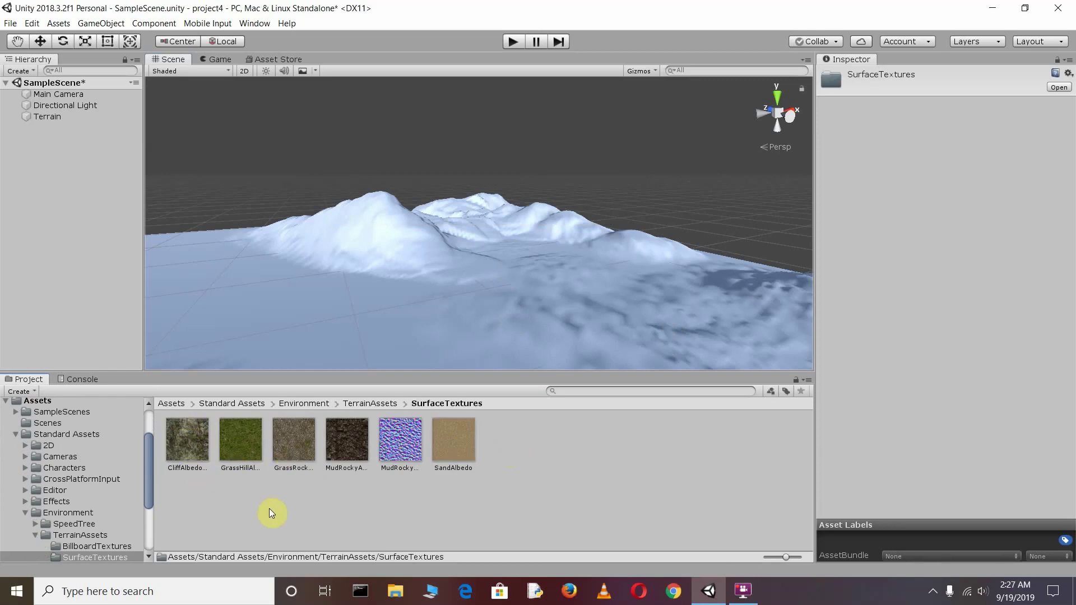
left_click(236, 436)
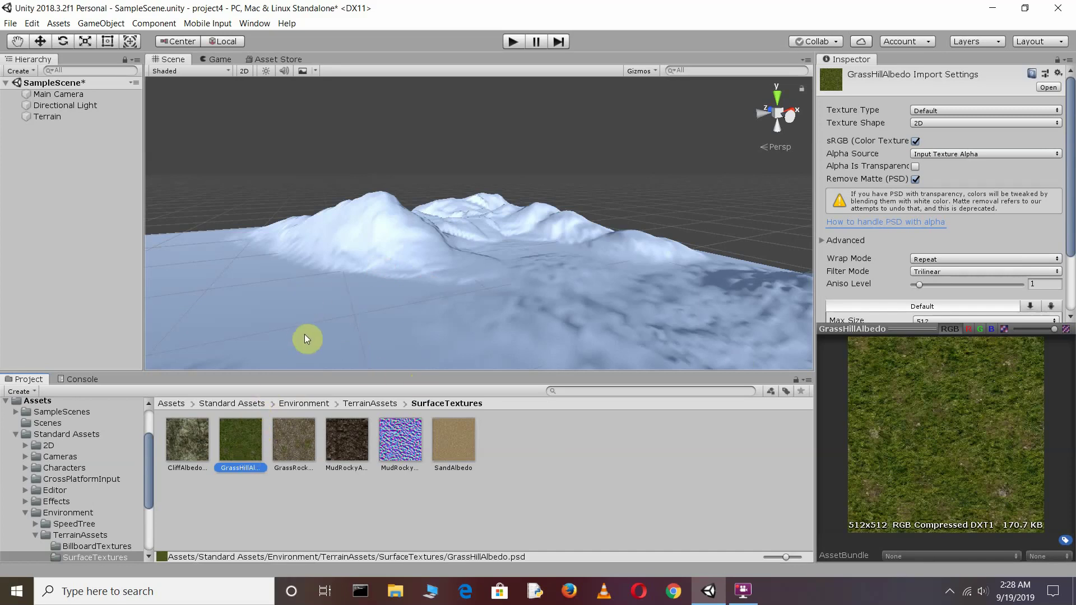
Select the terrain, switch to Paint Texture, and start creating a new terrain layer.
left_click(72, 115)
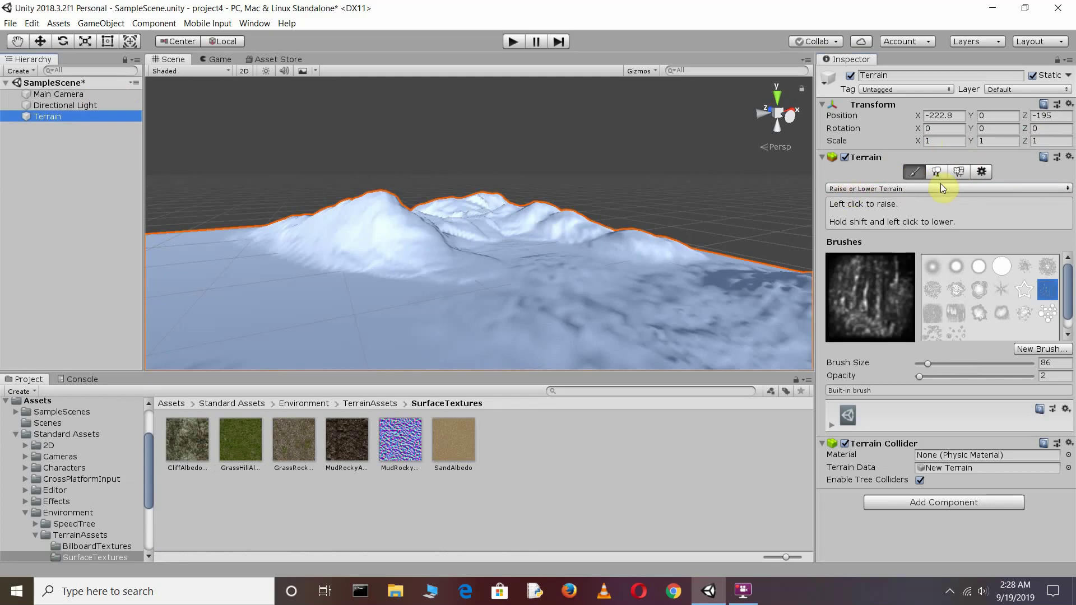
left_click(941, 188)
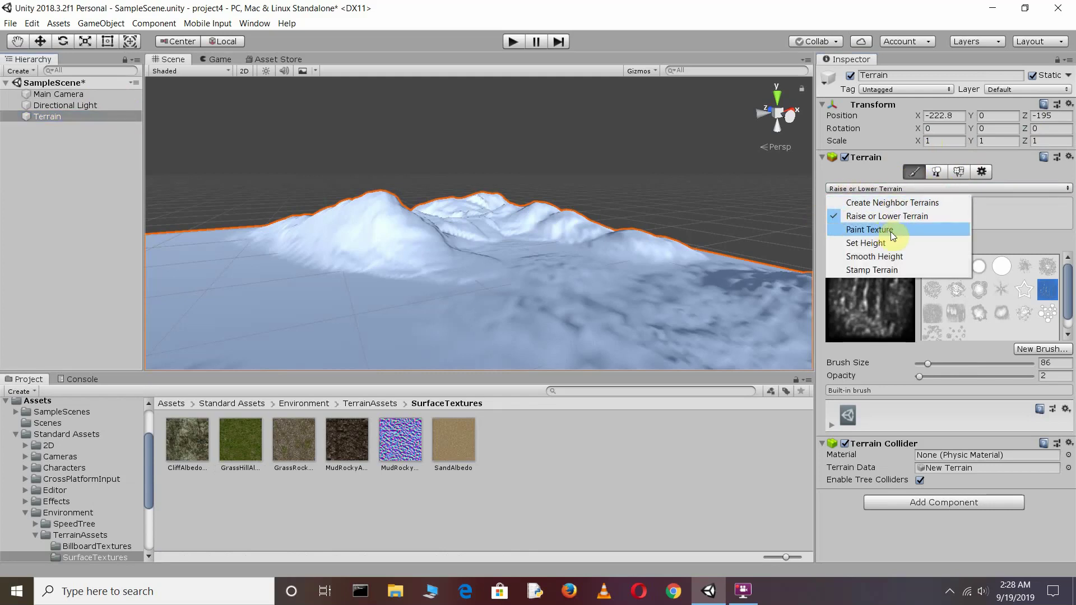
left_click(890, 231)
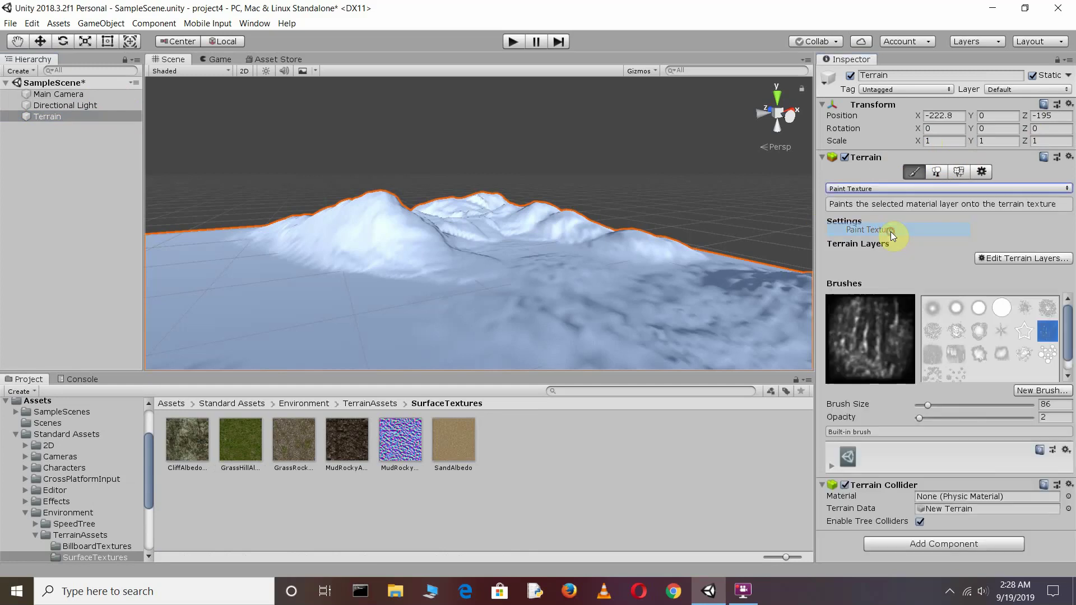
left_click(1010, 258)
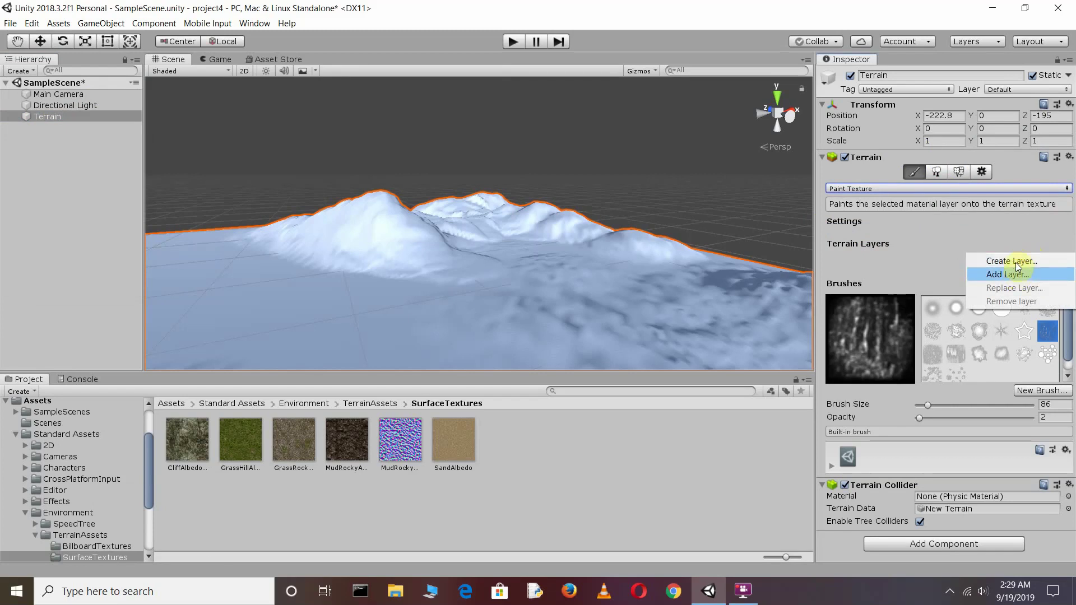
left_click(1020, 261)
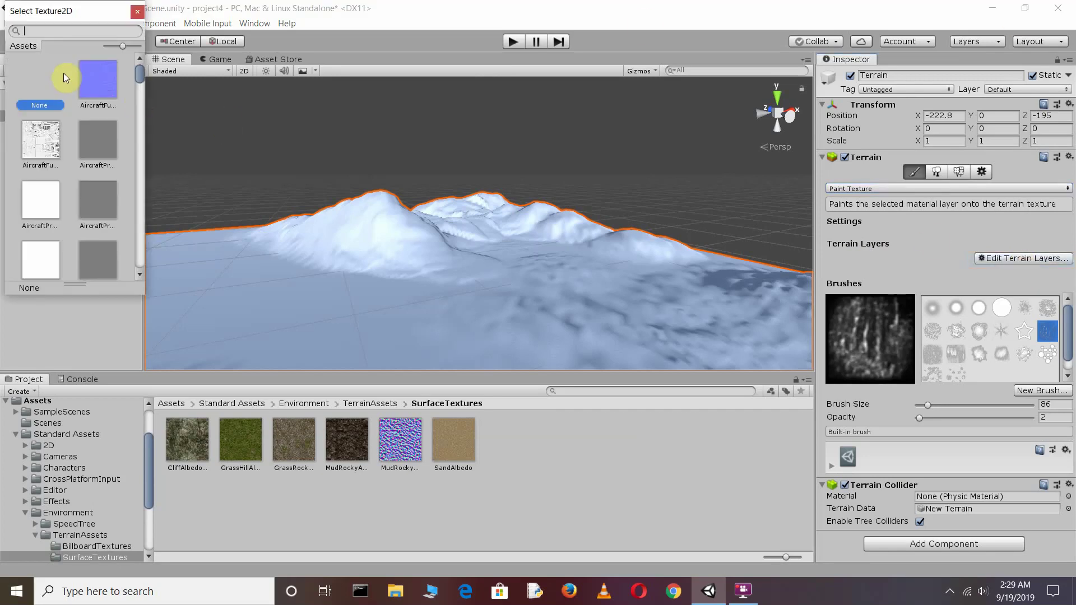
Find GrassHillAlbedo in the texture picker and choose it for the layer.
scroll(63, 73, "down", 3)
scroll(82, 99, "down", 3)
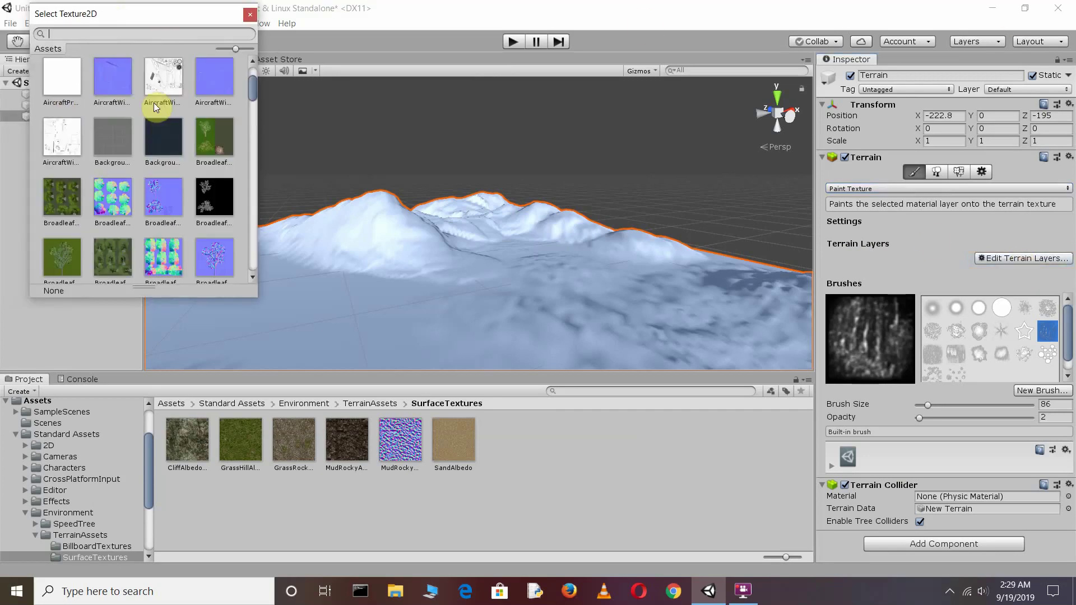
scroll(155, 106, "down", 3)
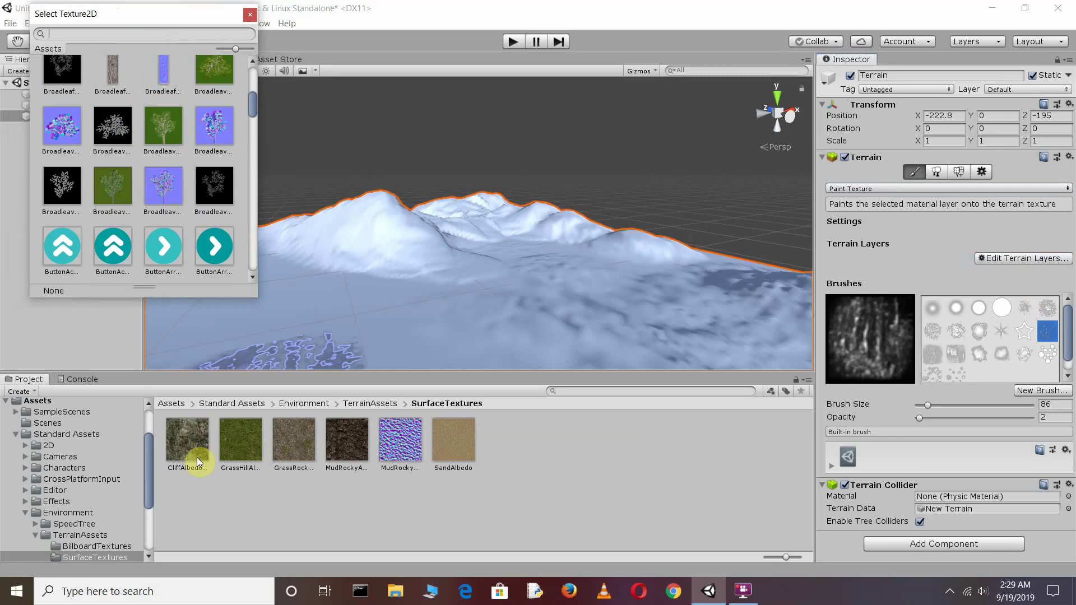
scroll(206, 112, "up", 5)
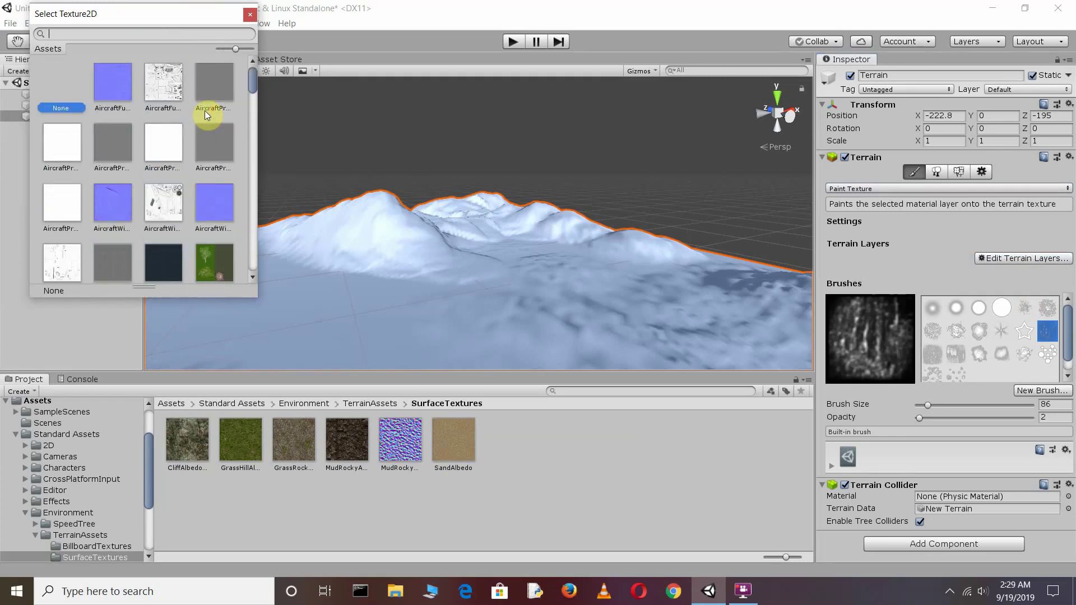
scroll(204, 110, "down", 2)
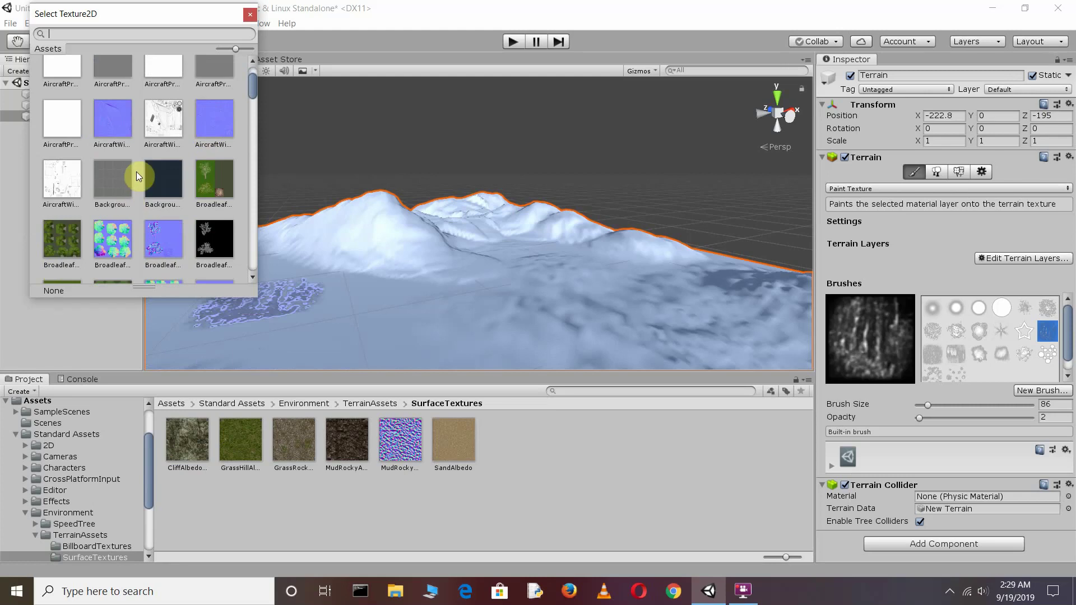
scroll(136, 172, "down", 2)
scroll(136, 171, "down", 2)
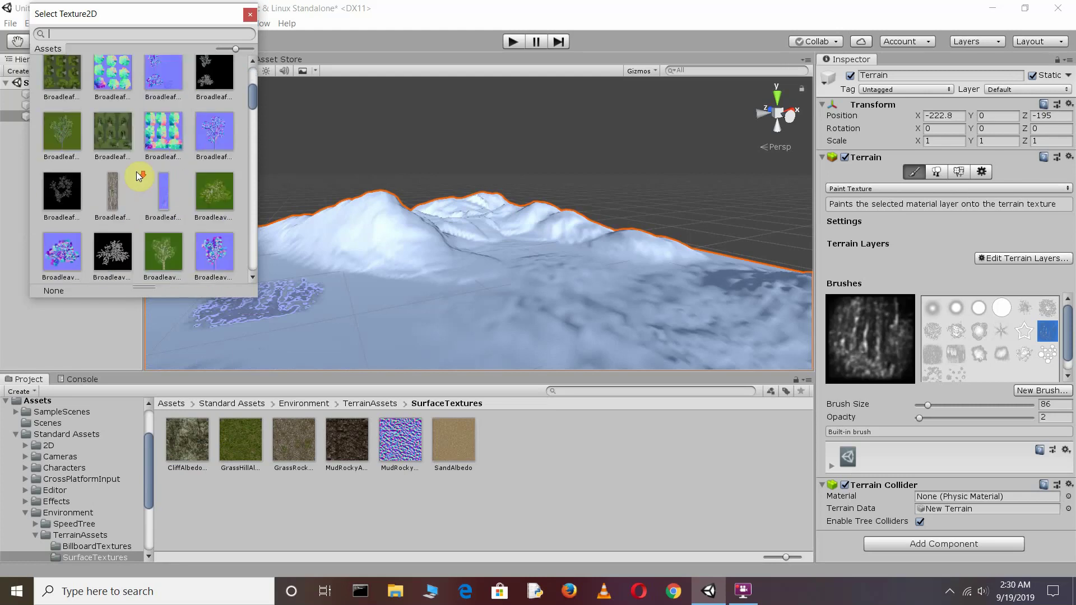
scroll(136, 172, "down", 2)
scroll(136, 171, "down", 2)
scroll(136, 172, "down", 2)
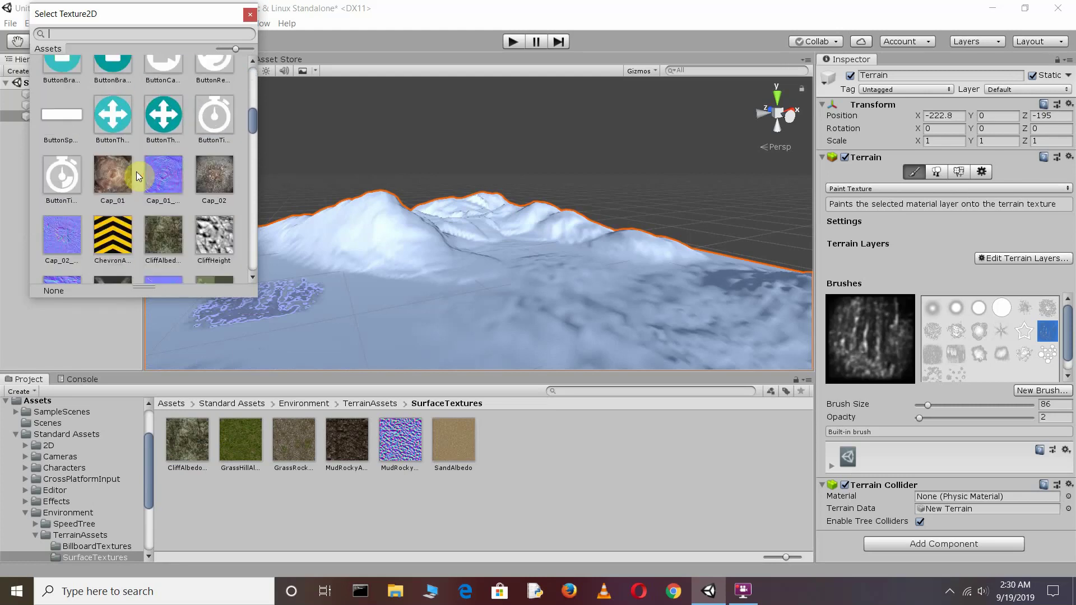
scroll(136, 171, "down", 1)
scroll(136, 172, "down", 2)
scroll(137, 171, "down", 1)
scroll(136, 172, "down", 2)
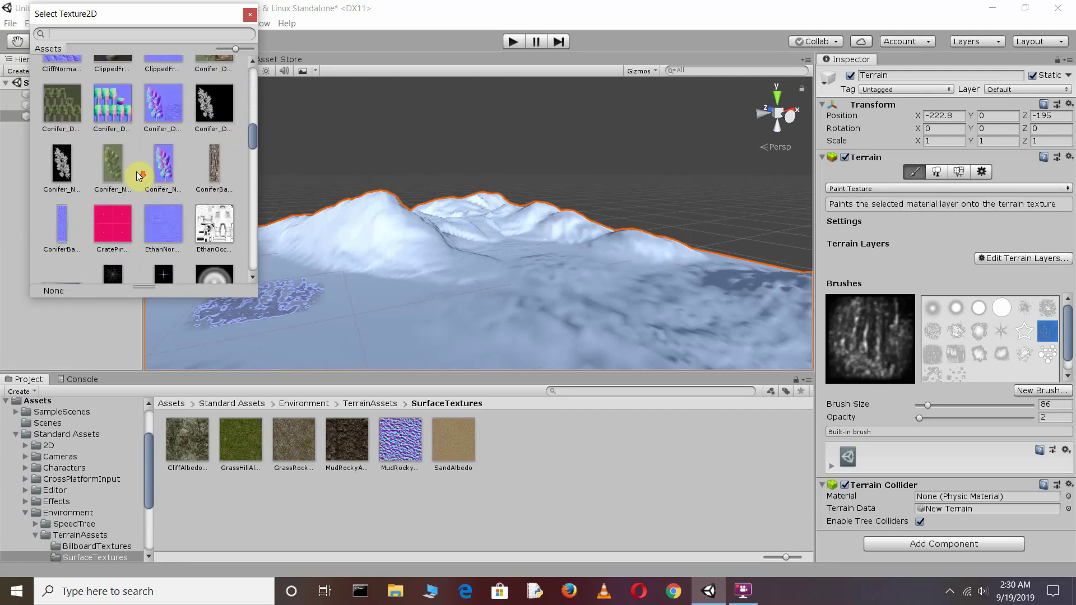
scroll(137, 171, "down", 1)
scroll(136, 171, "down", 2)
scroll(136, 171, "down", 2)
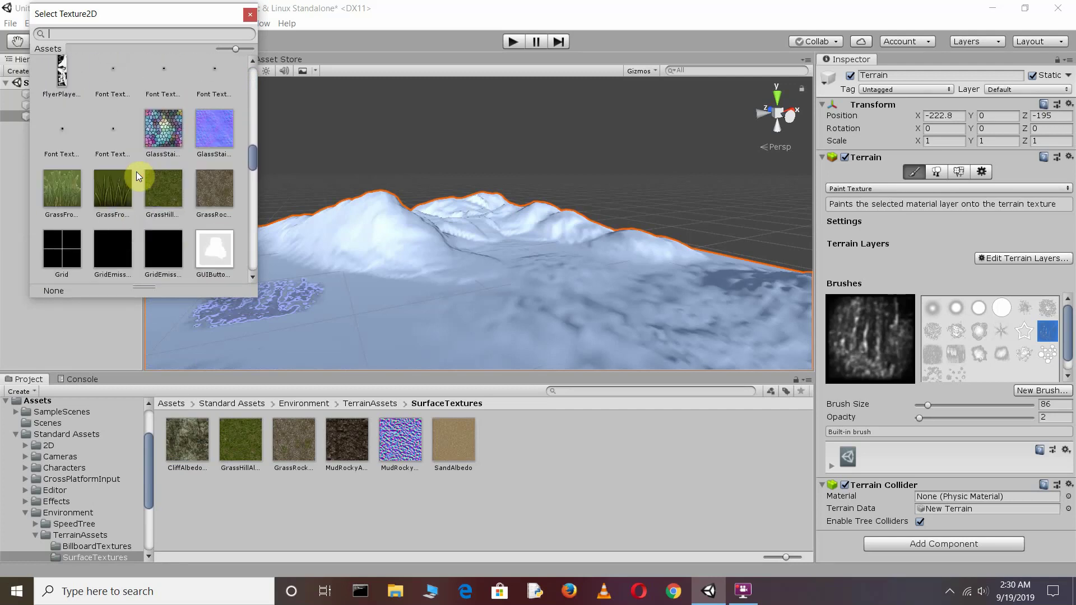
left_click(166, 191)
Apply GrassHillAlbedo as the new terrain layer so the terrain turns grassy.
double_click(166, 187)
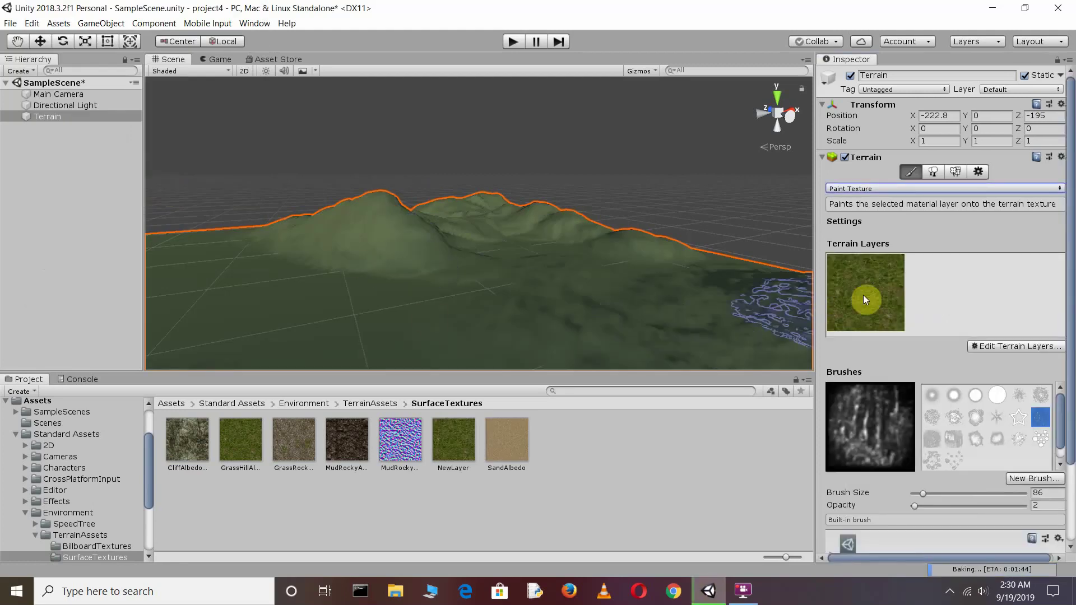
scroll(317, 275, "down", 5)
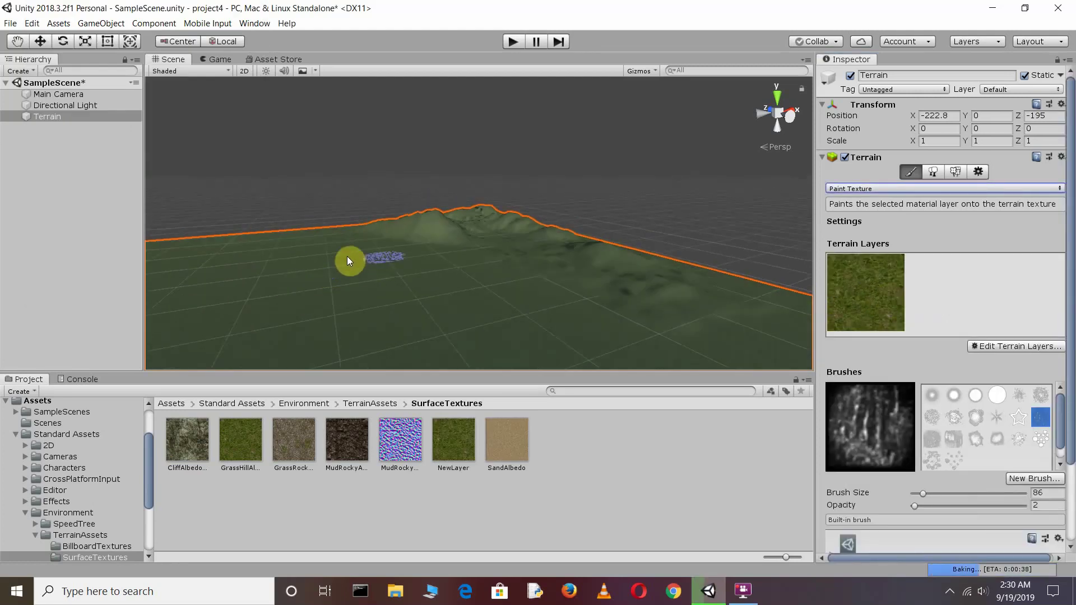
left_click_drag(283, 281, 411, 273, "alt")
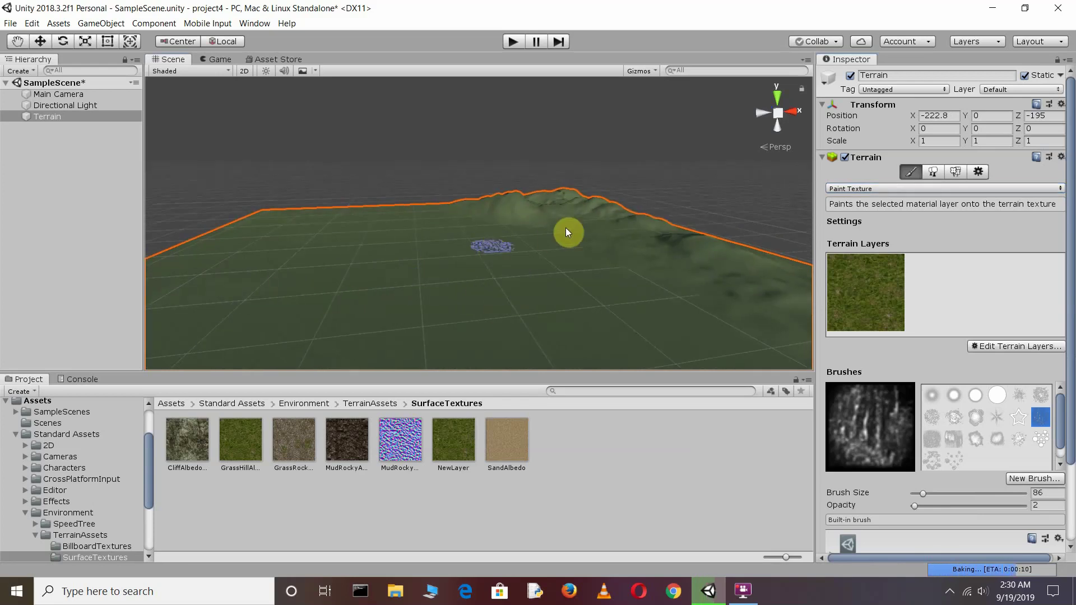
scroll(566, 227, "up", 2)
scroll(566, 228, "up", 1)
scroll(566, 227, "up", 2)
scroll(566, 228, "down", 3)
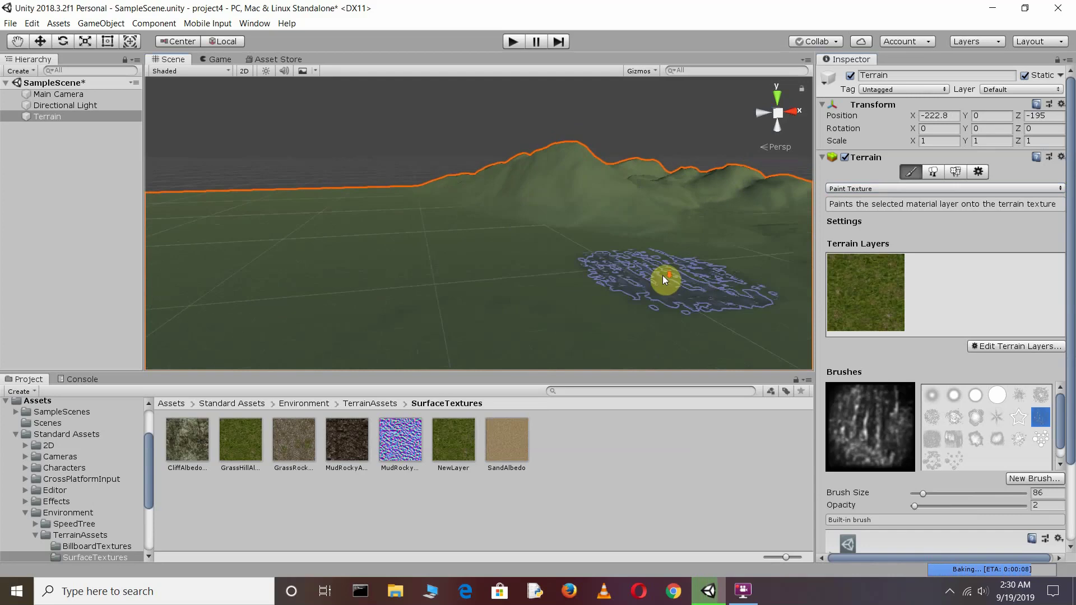
scroll(648, 264, "down", 2)
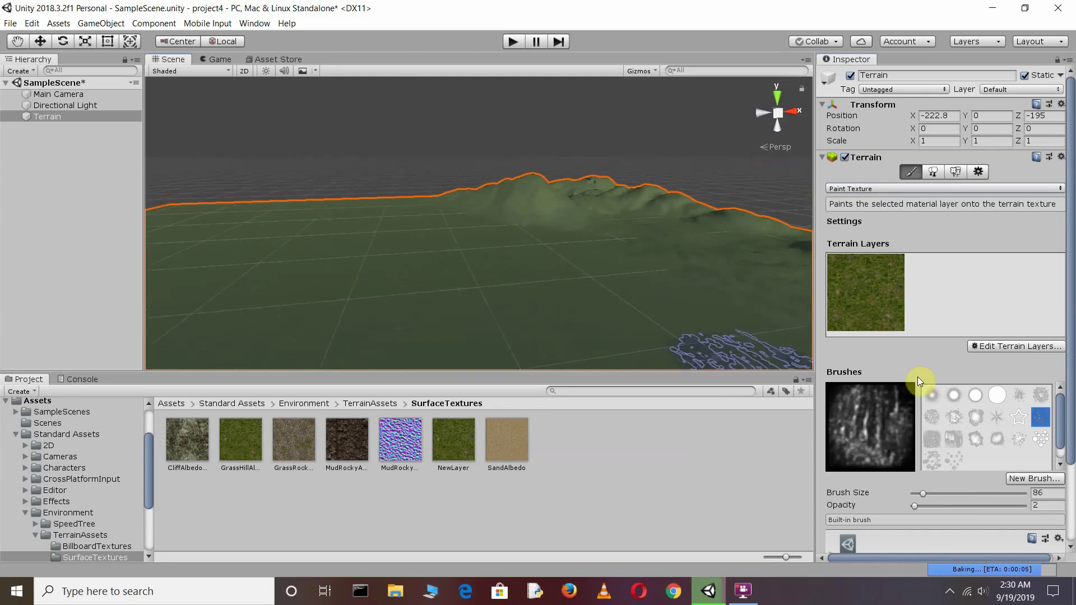
Choose the round soft-edged brush and set its size to 131.
left_click(997, 395)
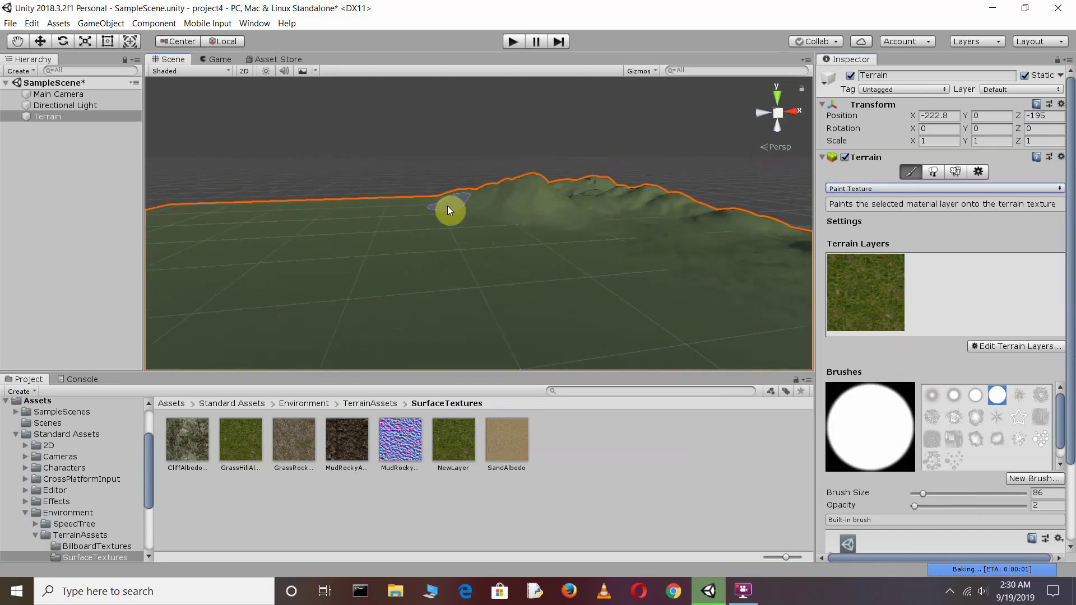
left_click(929, 495)
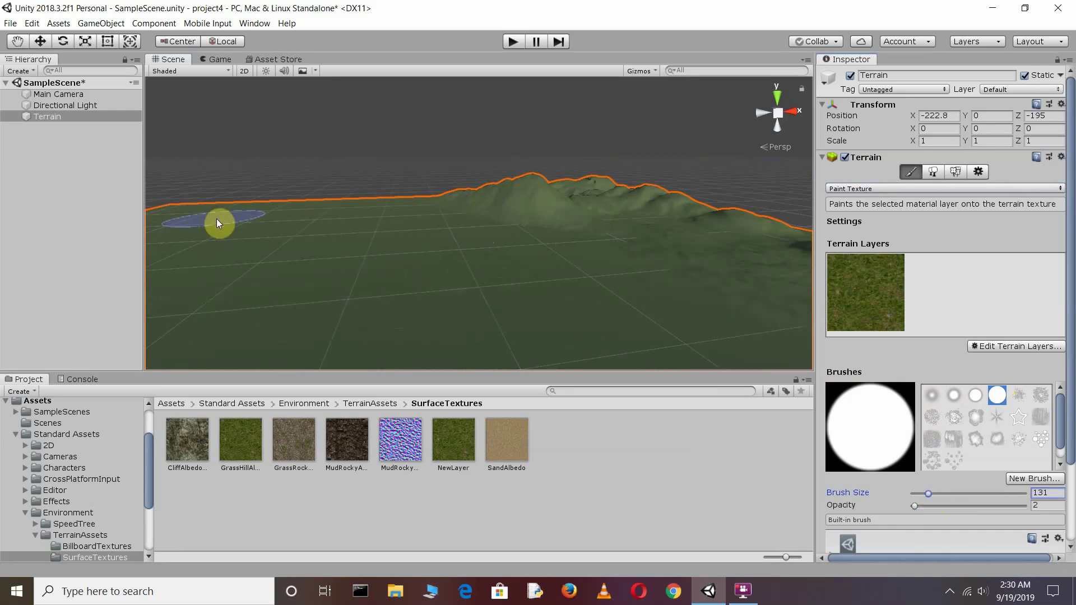
mouse_move(312, 182)
left_mouse_down("alt")
mouse_move(295, 170)
mouse_move(269, 177)
left_mouse_up("alt")
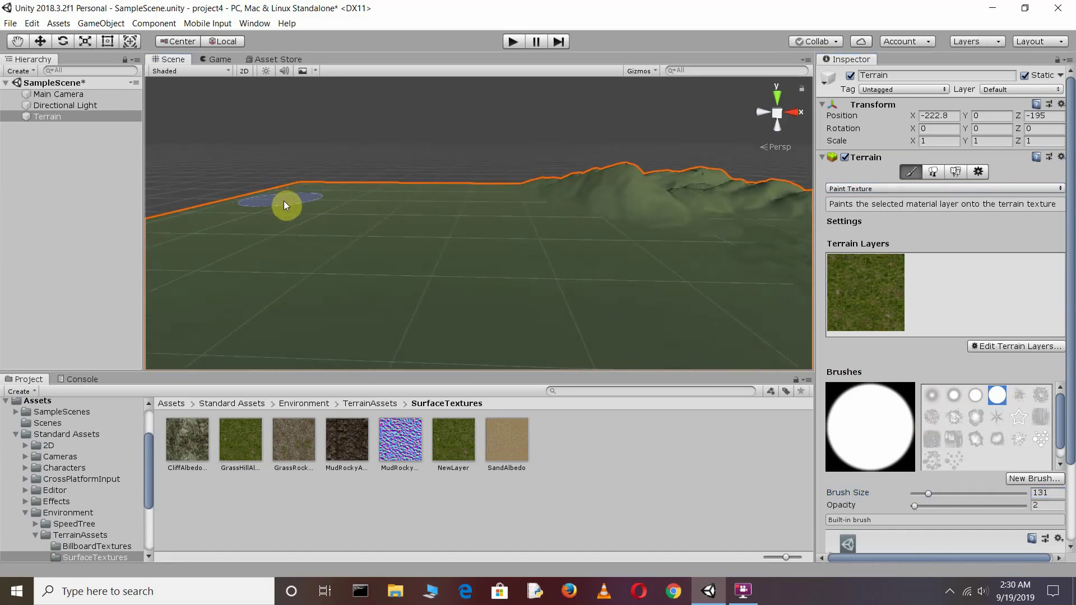
left_click(883, 189)
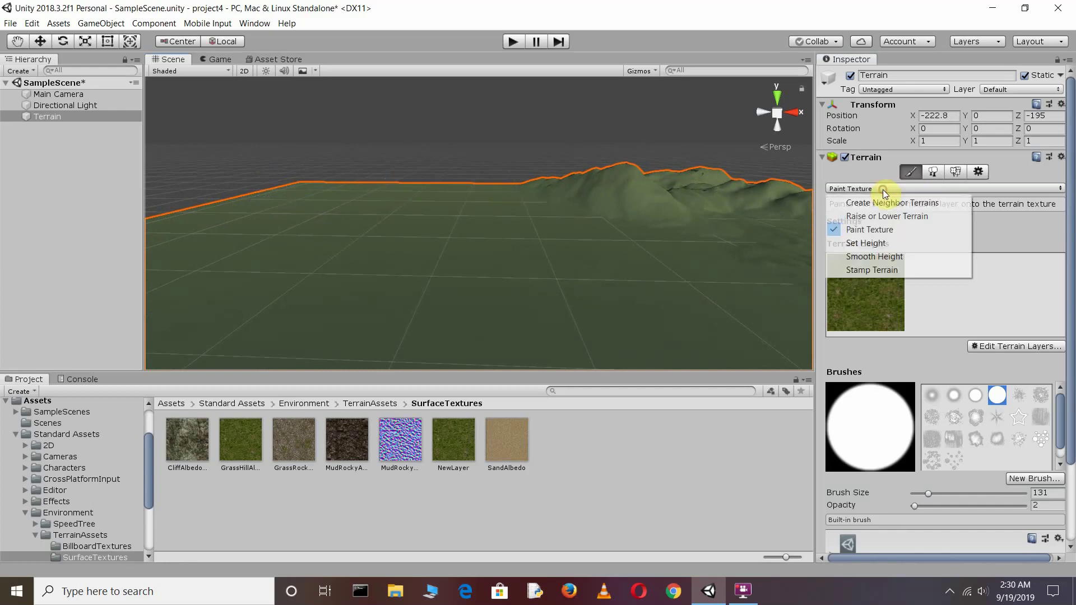
Switch to Raise or Lower Terrain, raise a first hill, and set opacity to 8.
left_click(885, 217)
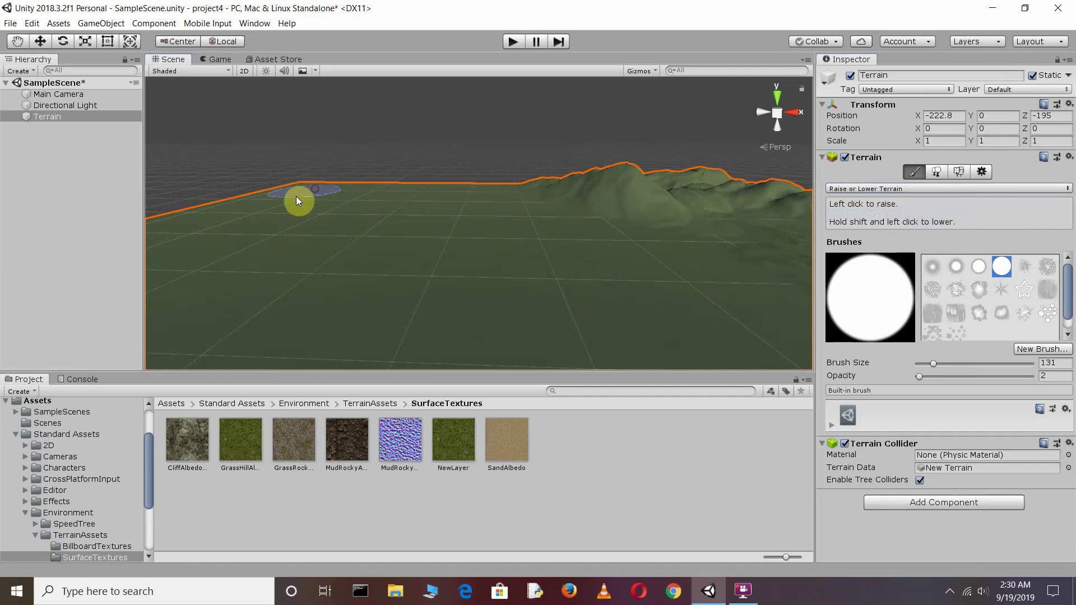
left_click_drag(284, 200, 302, 196)
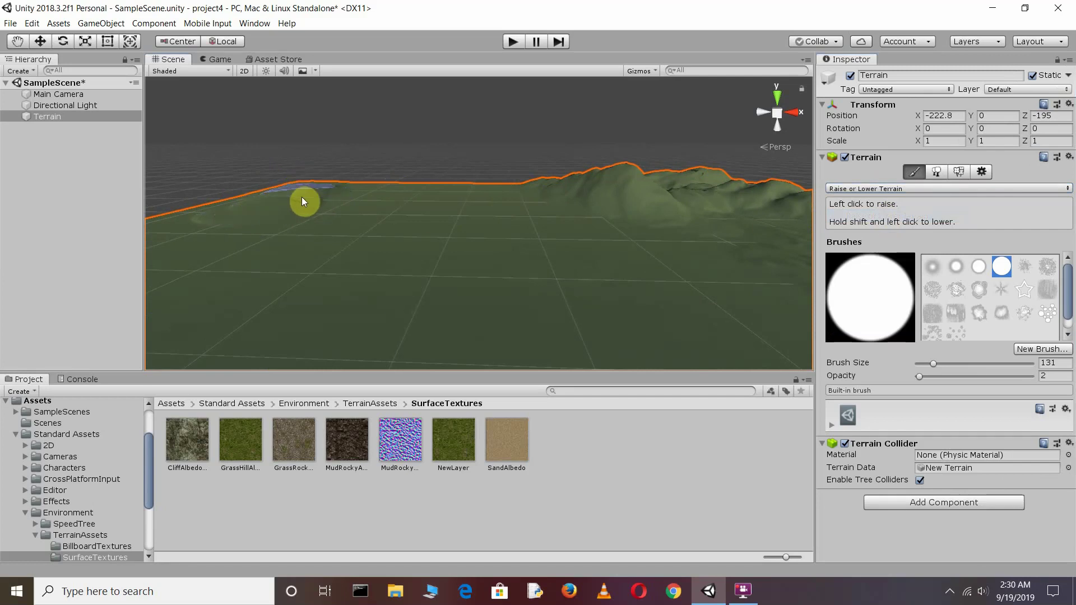
left_click(921, 377)
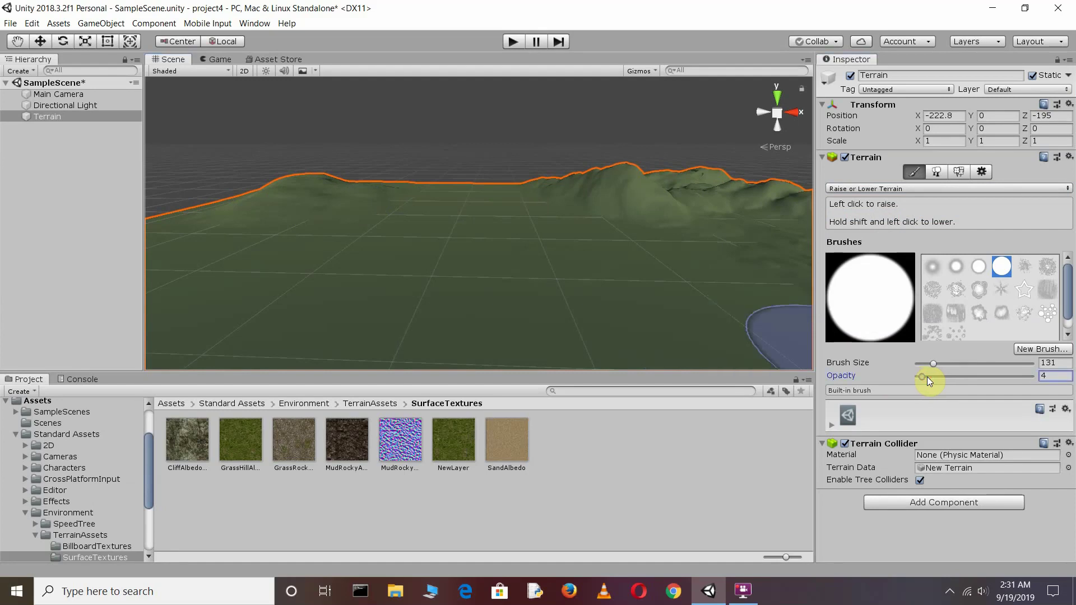
left_click_drag(927, 376, 926, 377)
Raise several large mounds and hills across the left and centre of the terrain.
mouse_move(391, 193)
left_mouse_down()
mouse_move(445, 212)
mouse_move(558, 203)
left_mouse_up()
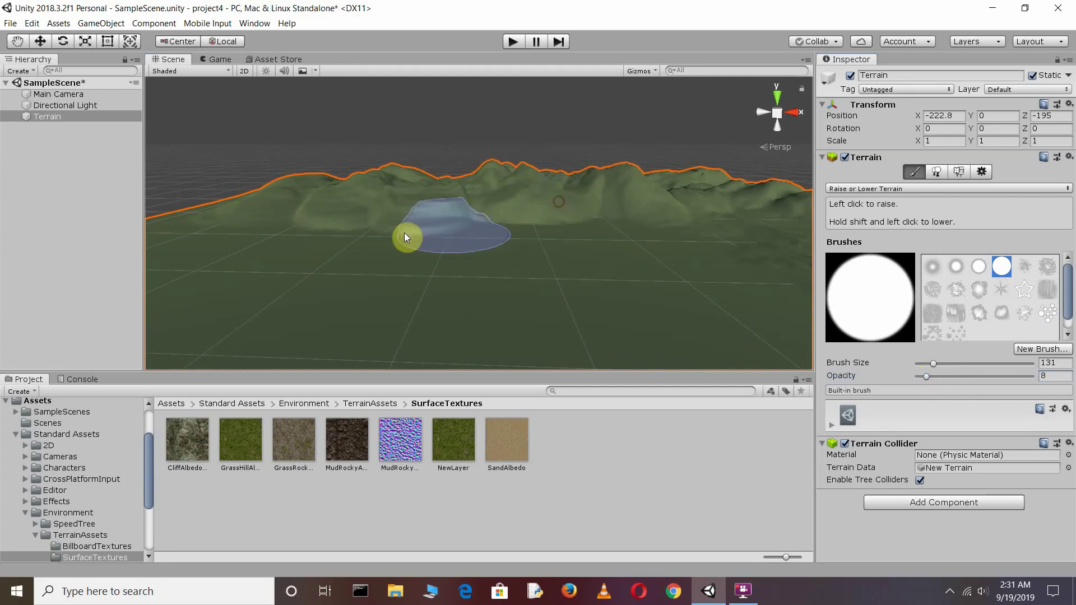
mouse_move(242, 210)
left_mouse_down()
mouse_move(443, 231)
mouse_move(694, 203)
left_mouse_up()
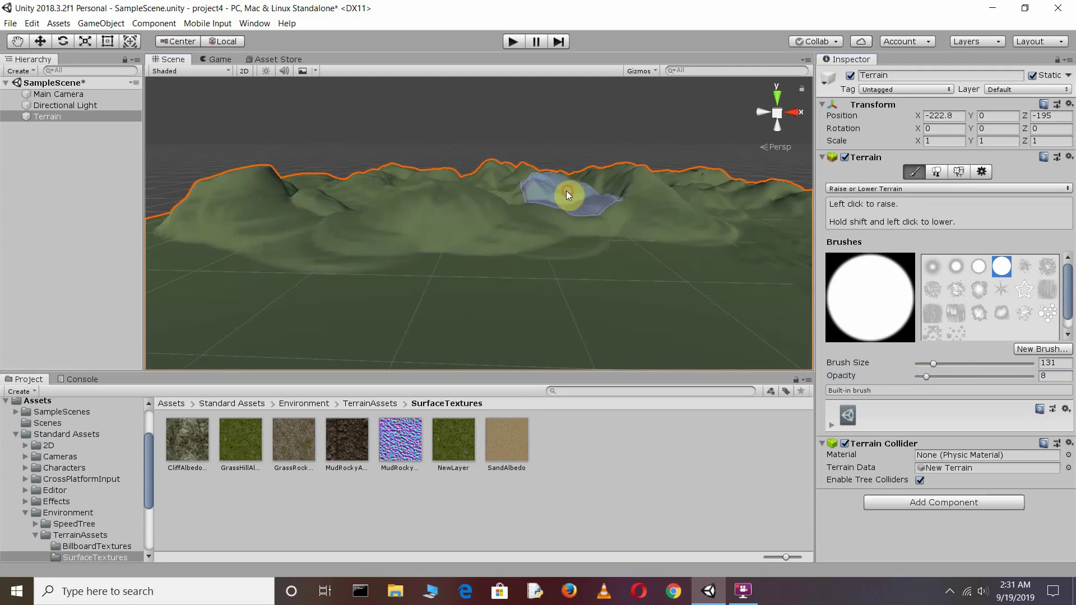
scroll(460, 176, "down", 5)
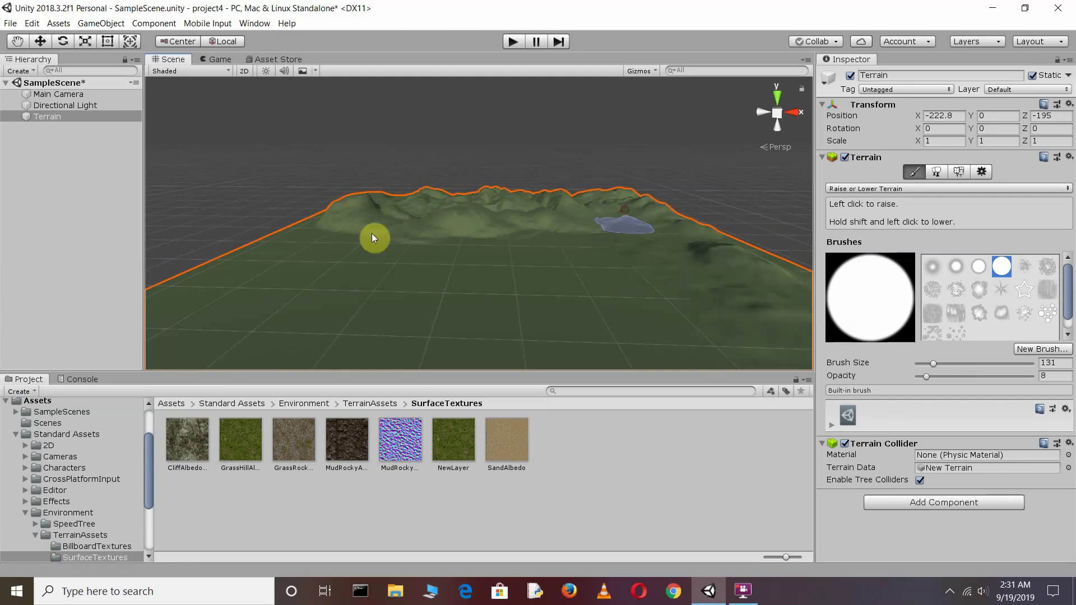
mouse_move(312, 229)
left_mouse_down()
mouse_move(261, 291)
mouse_move(476, 314)
mouse_move(708, 206)
left_mouse_up()
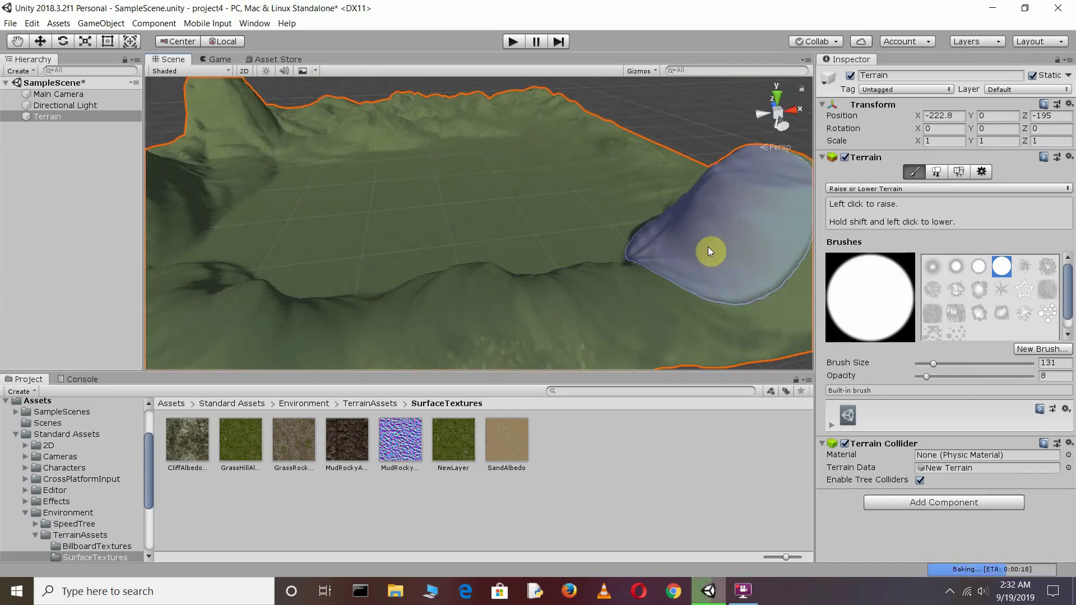
left_click_drag(707, 246, 419, 161, "alt")
mouse_move(639, 197)
left_mouse_down("alt")
mouse_move(409, 182)
mouse_move(566, 190)
mouse_move(471, 65)
left_mouse_up("alt")
scroll(566, 190, "up", 3)
scroll(566, 190, "up", 3)
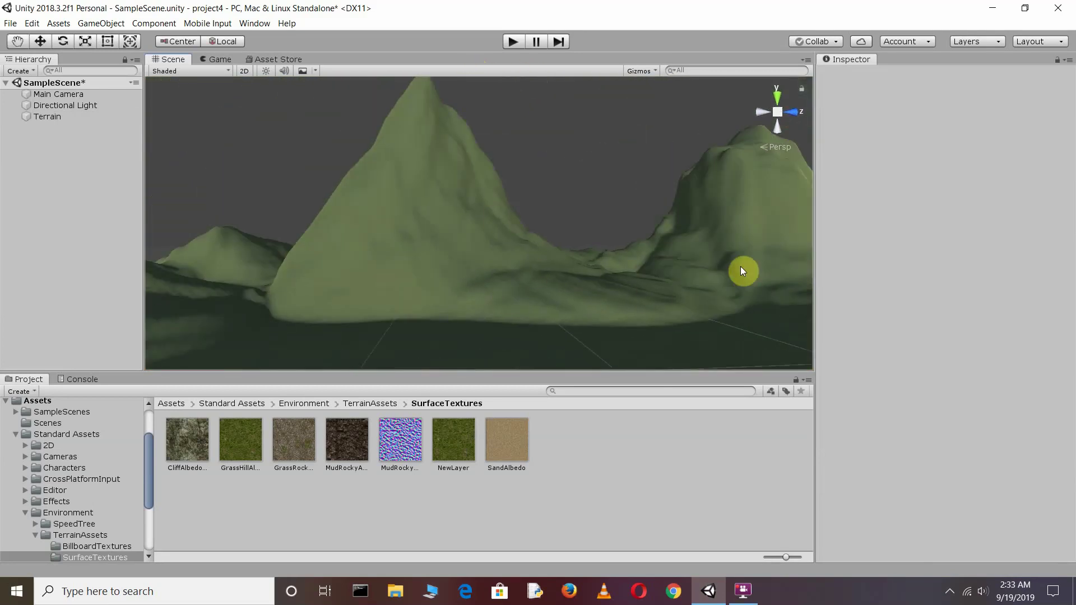
scroll(740, 267, "down", 3)
scroll(741, 267, "down", 2)
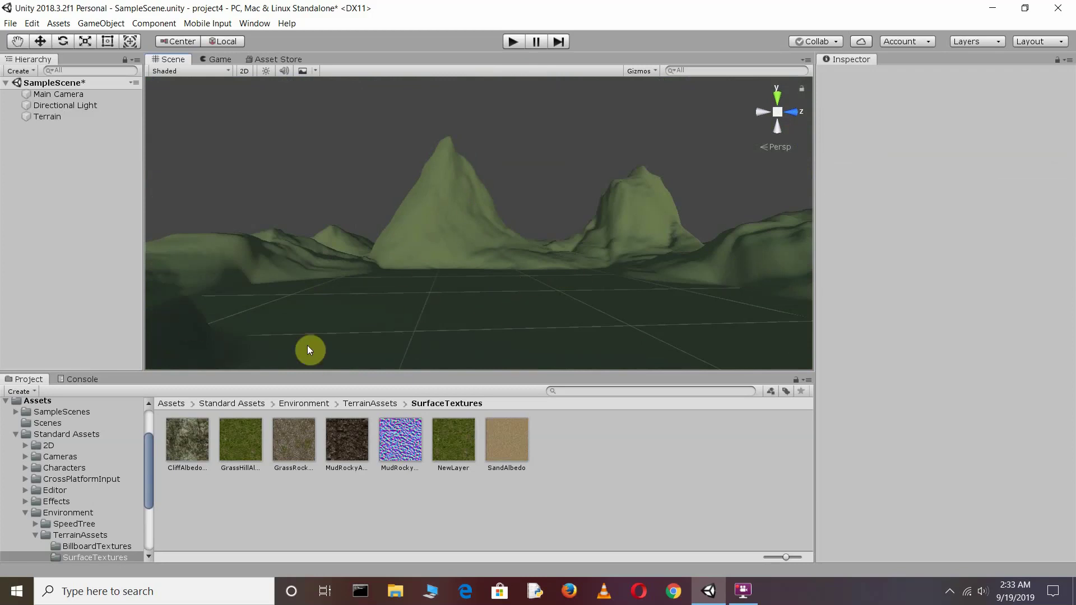
scroll(391, 304, "up", 3)
scroll(391, 304, "up", 3)
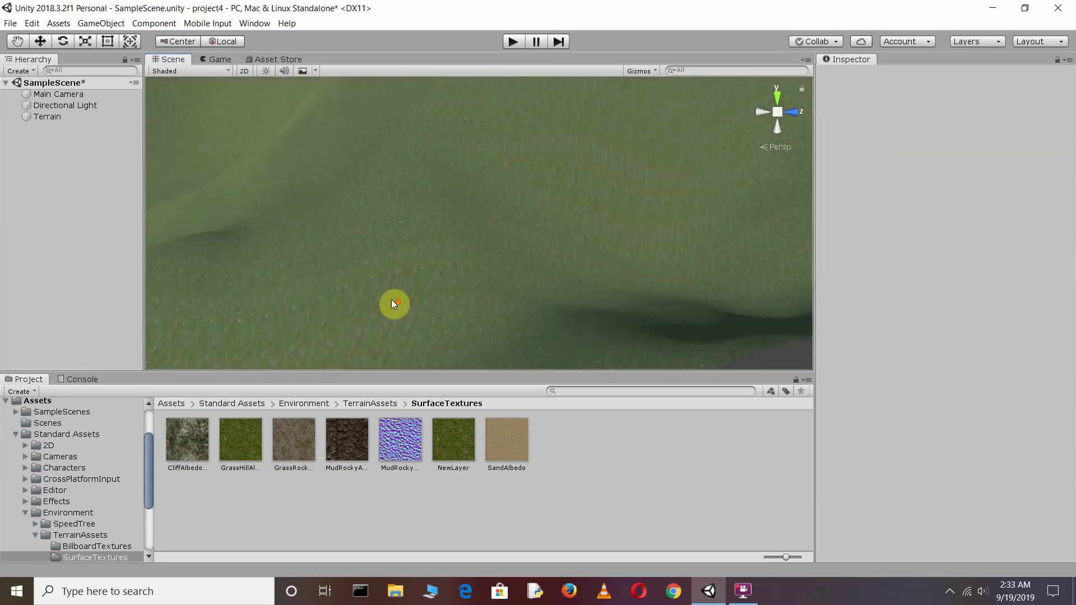
left_click(47, 116)
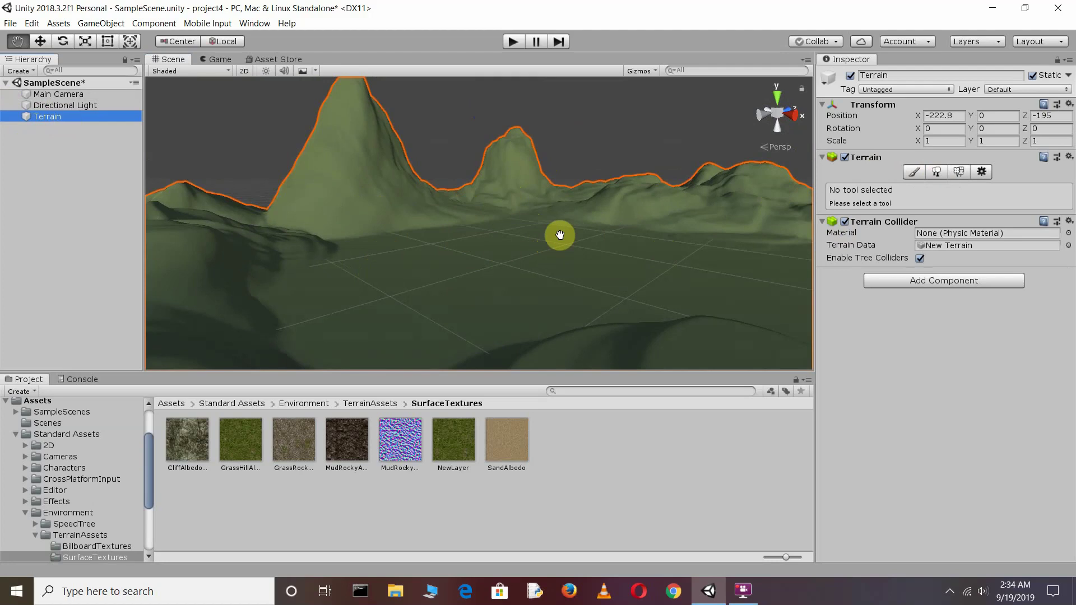
Open the Add Tree dialog from Paint Trees' Edit Trees menu and move it aside.
left_click(936, 174)
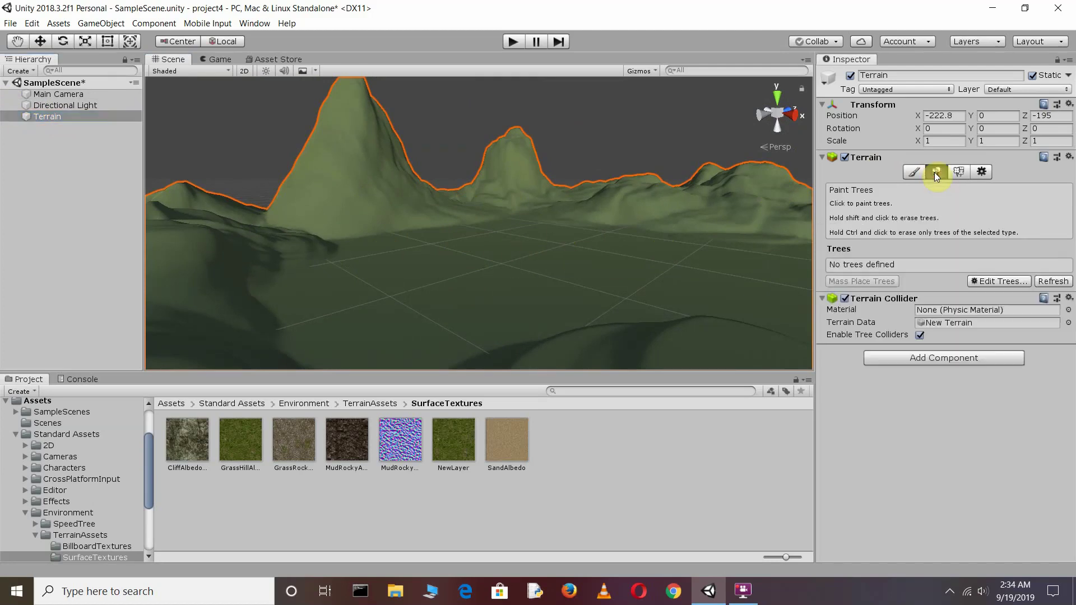
left_click(991, 282)
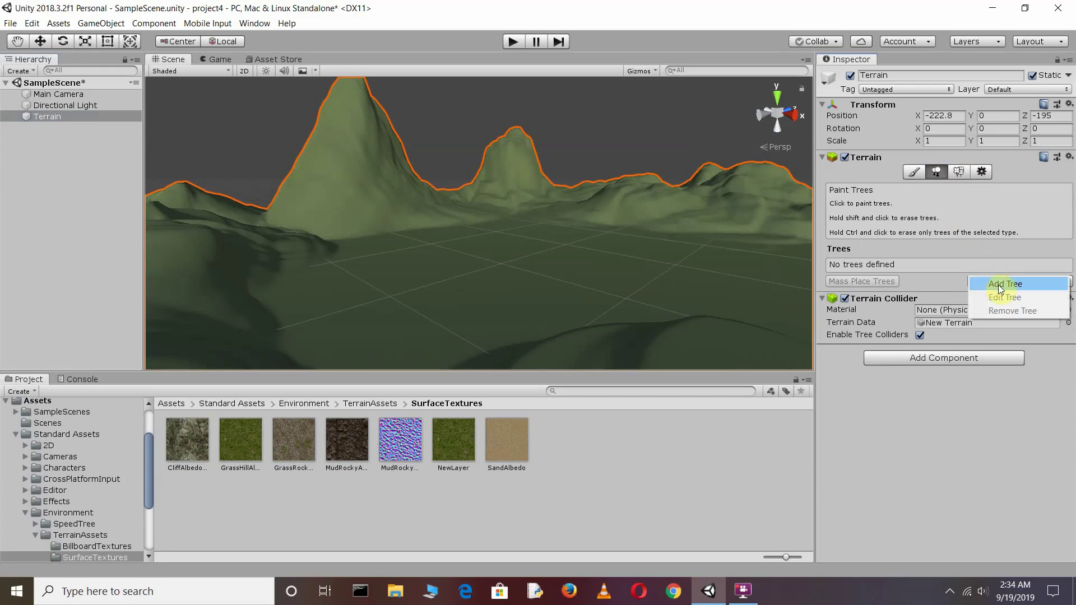
left_click(1001, 287)
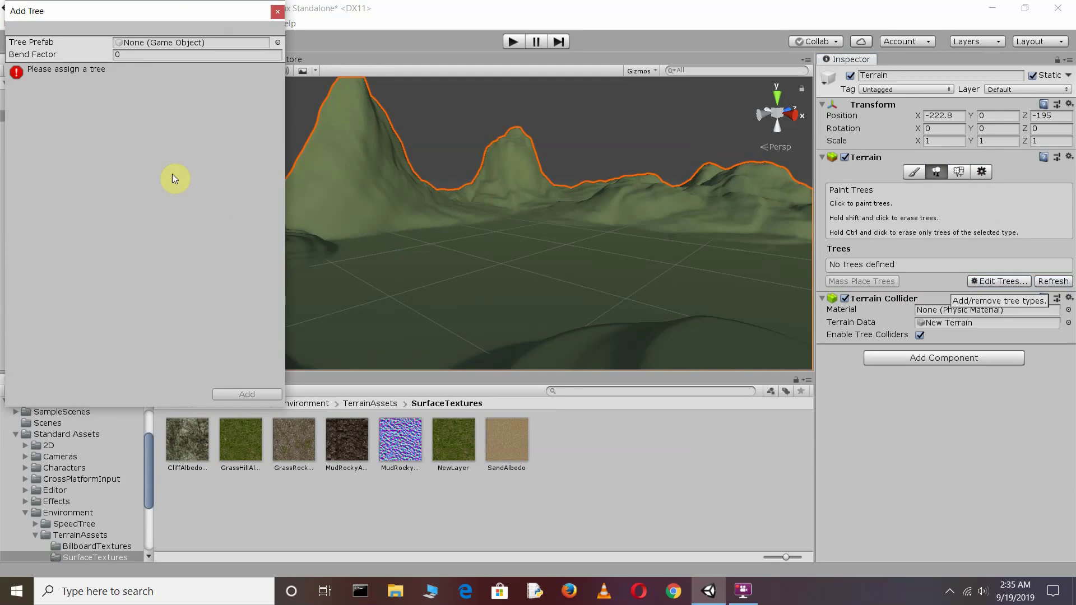
left_click_drag(158, 9, 924, 9)
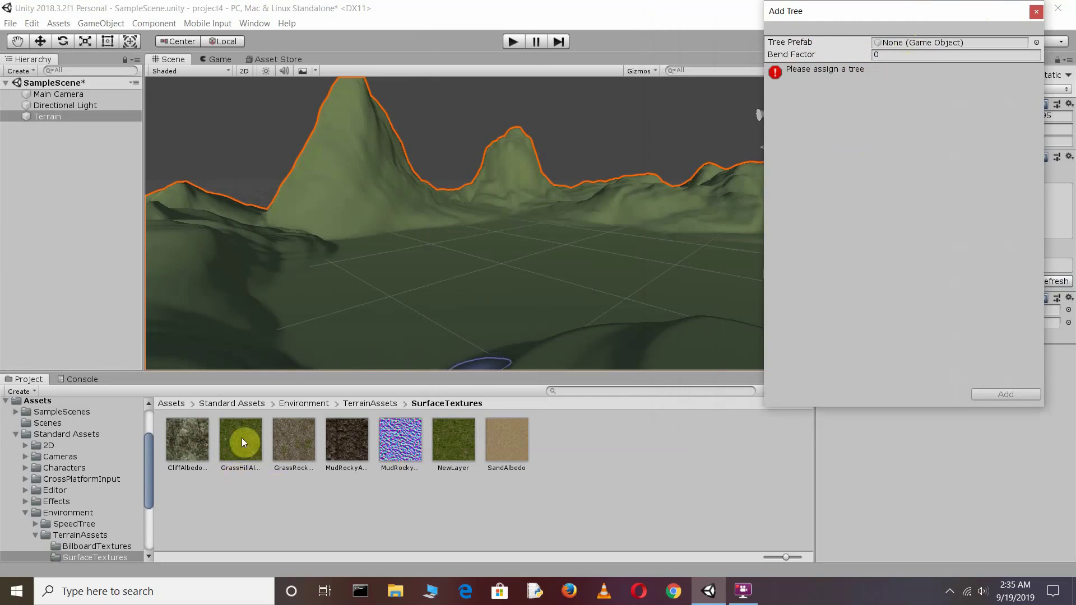
Browse to Standard Assets > Environment > SpeedTree > Conifer, select Conifer_Desktop, and close Add Tree.
left_click(217, 402)
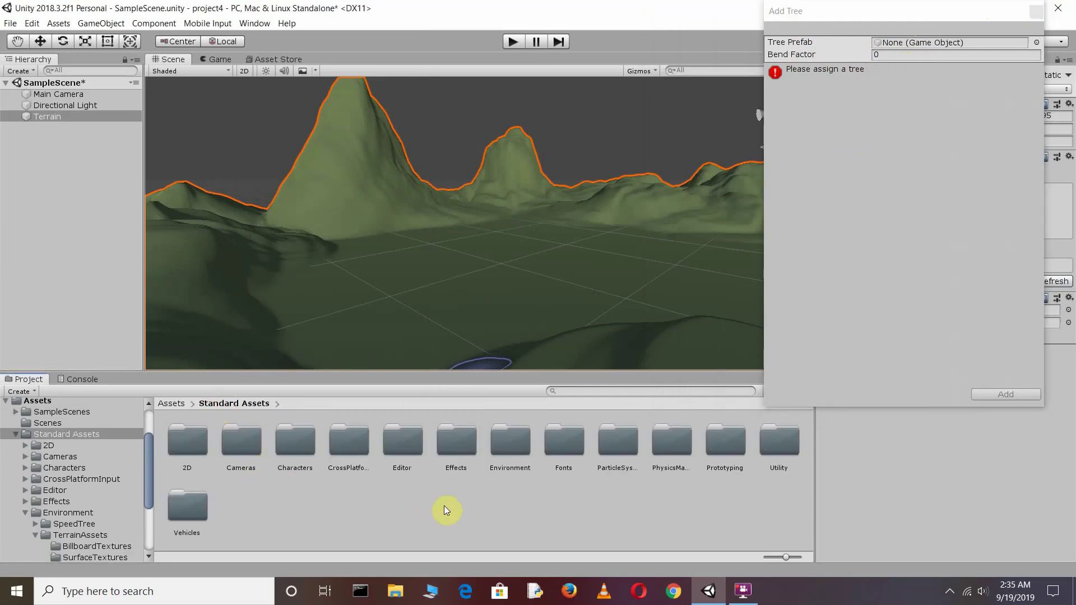
double_click(508, 449)
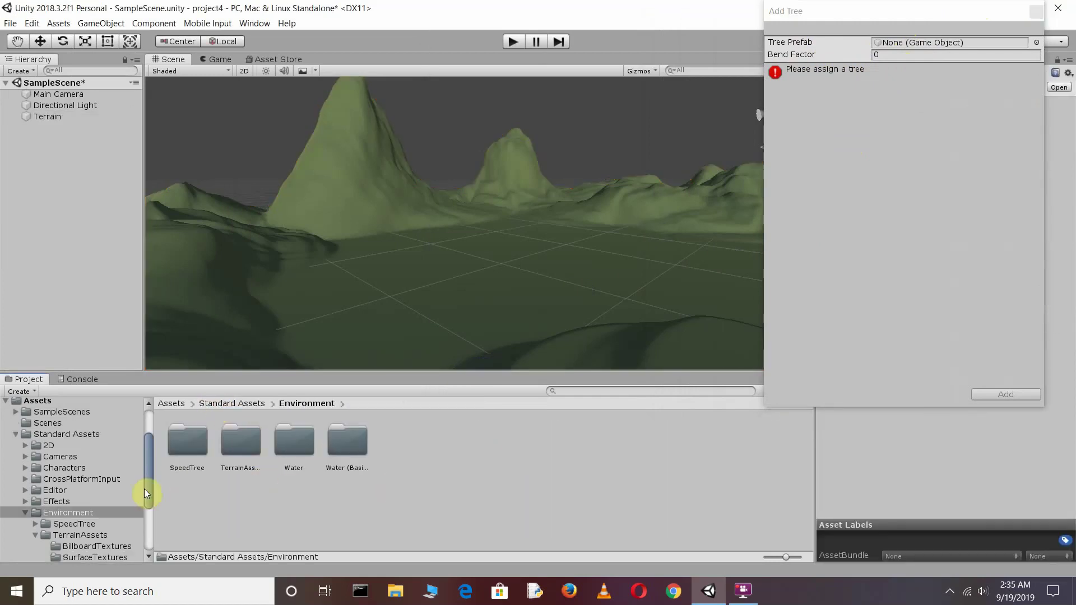
double_click(180, 449)
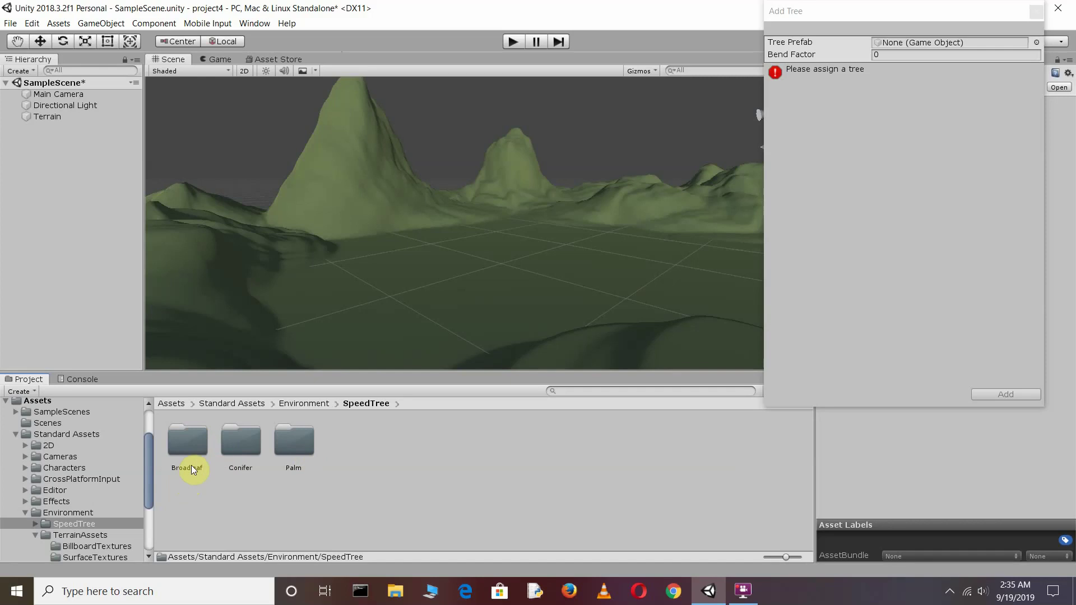
double_click(237, 446)
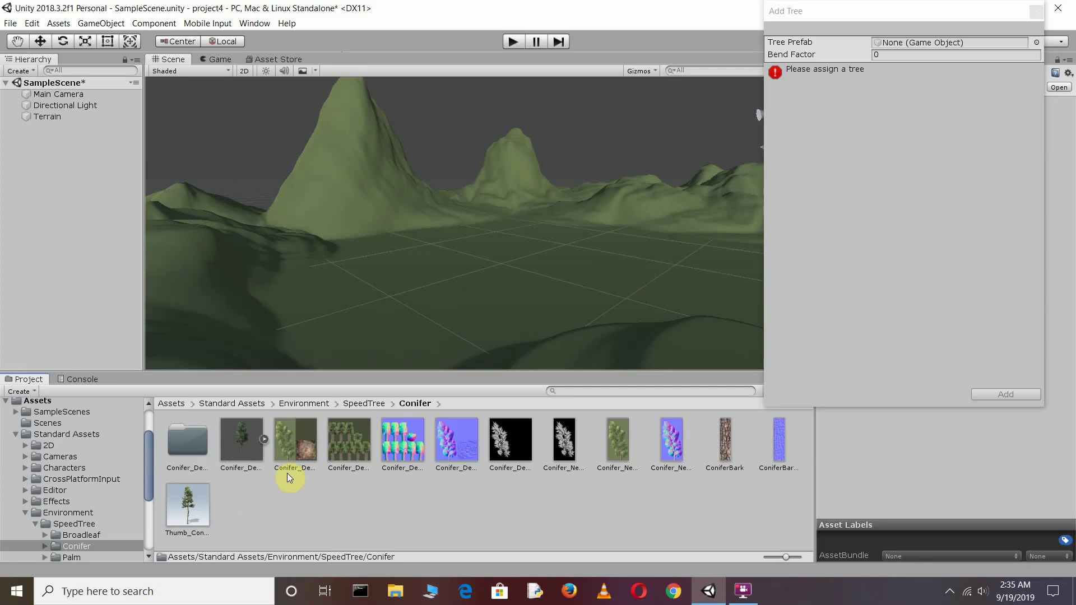
left_click(242, 441)
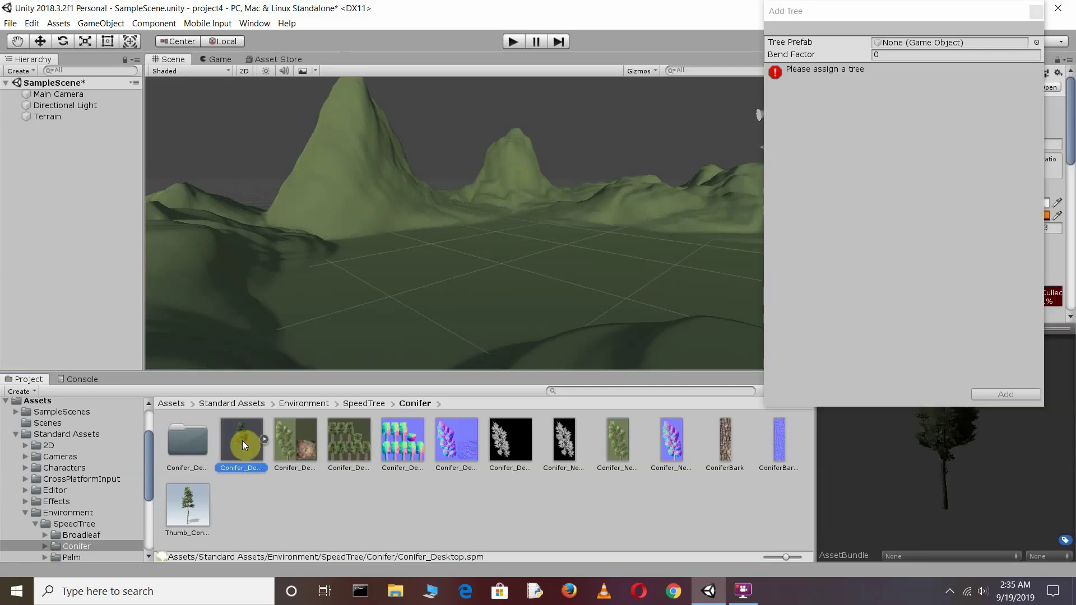
left_click(1037, 22)
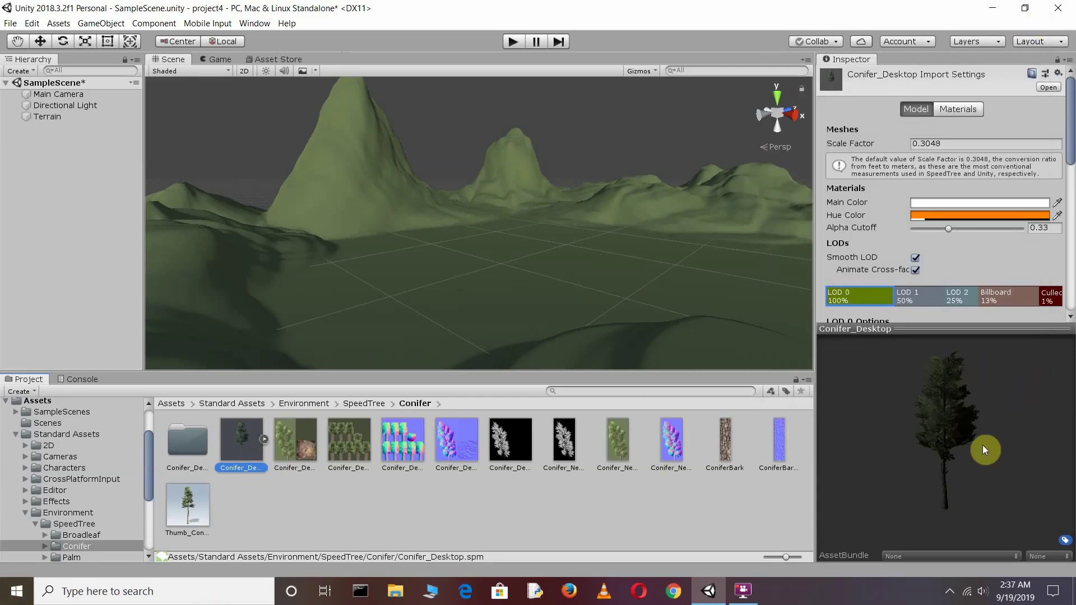
Add Conifer_Desktop as the tree prefab through Paint Trees > Edit Trees > Add Tree.
left_click(42, 119)
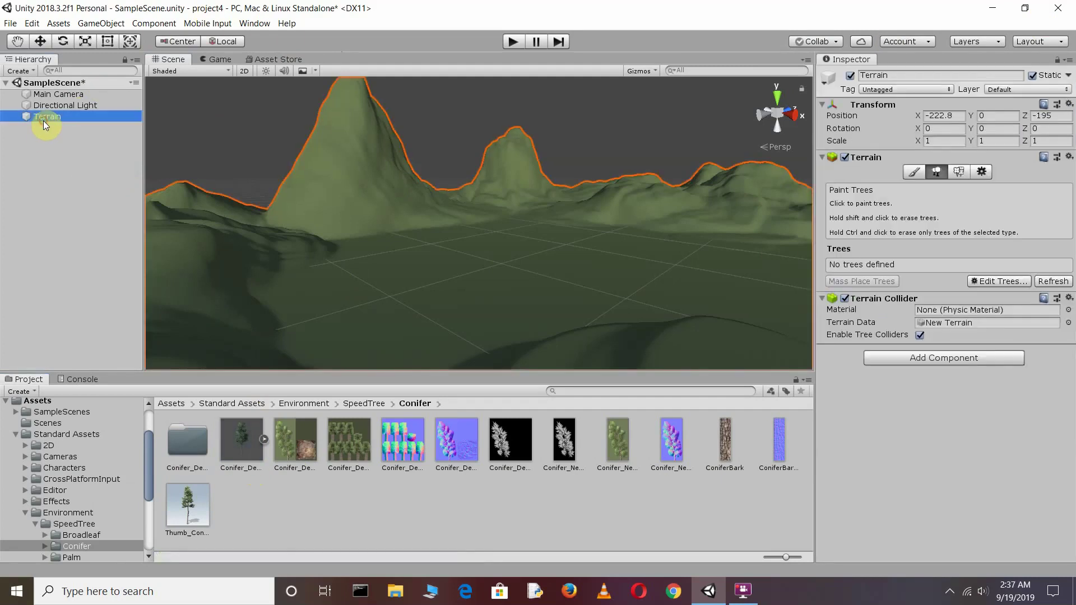
left_click(940, 172)
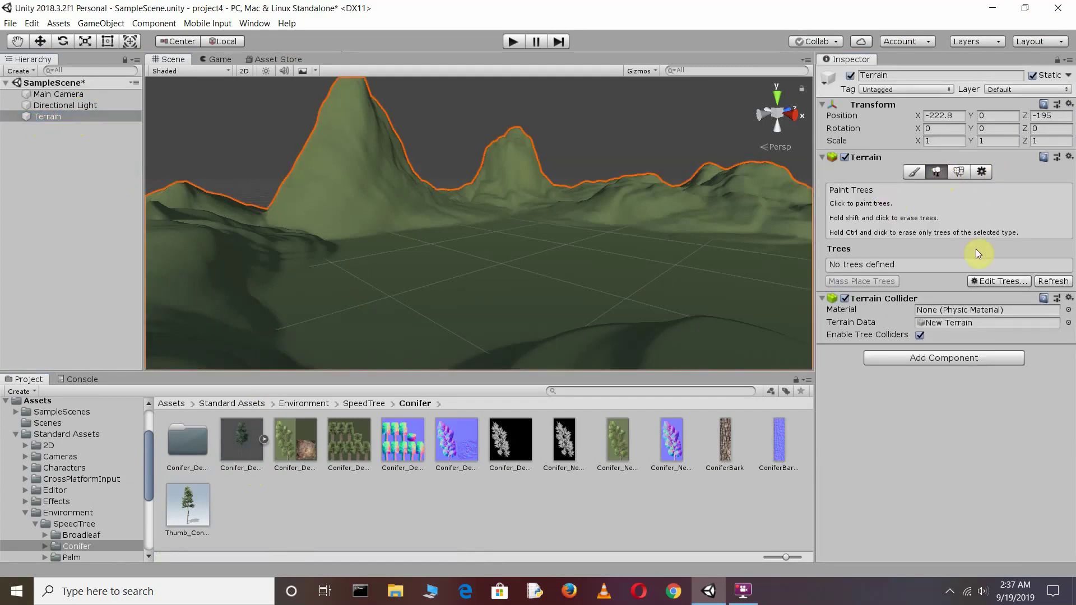
left_click(998, 285)
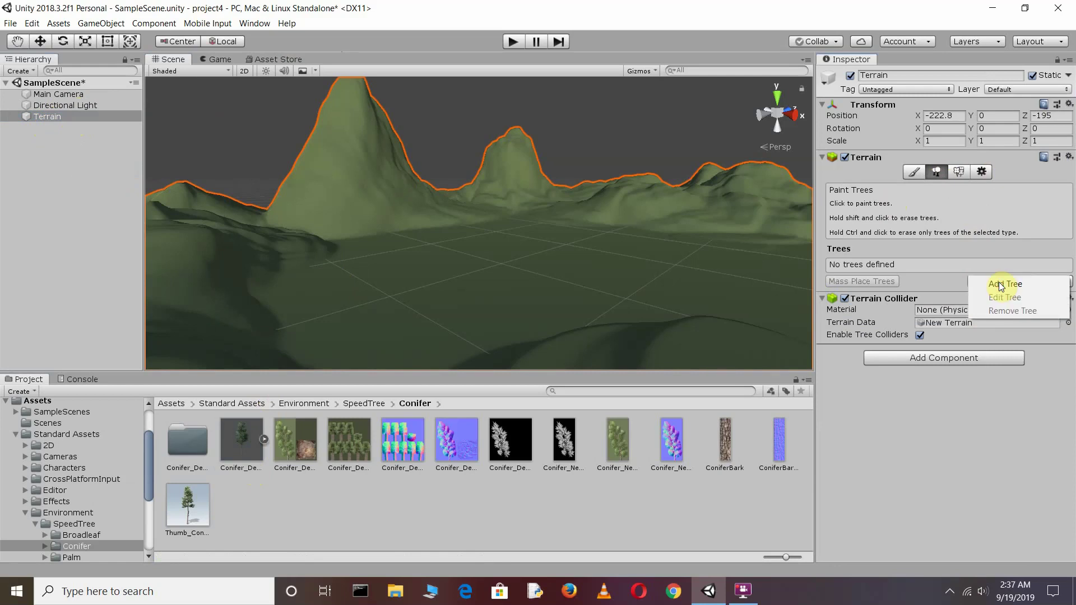
left_click(1002, 285)
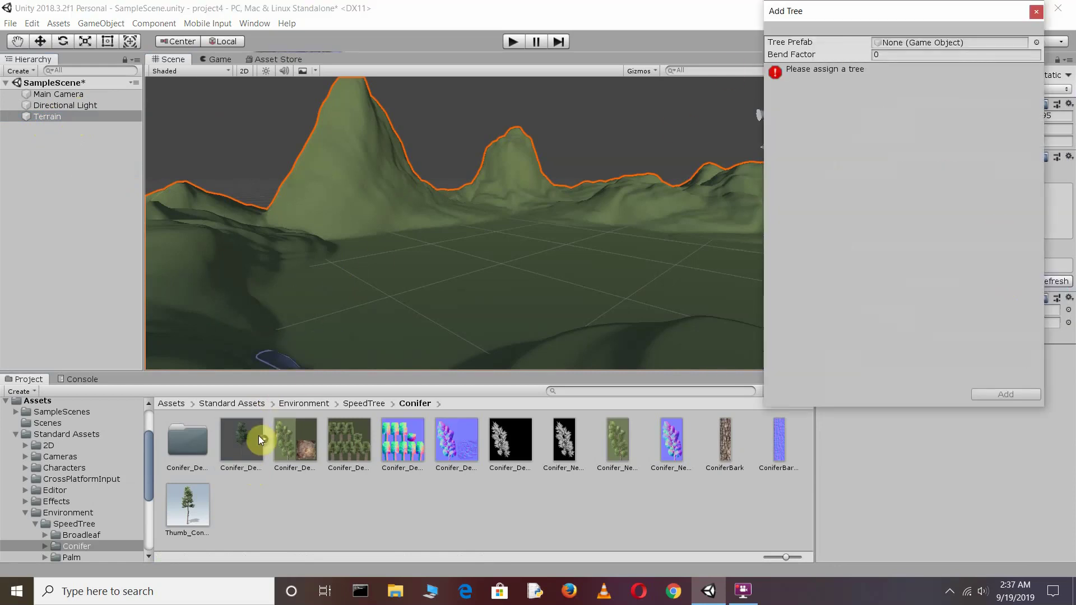
mouse_move(245, 441)
left_mouse_down()
mouse_move(853, 56)
mouse_move(907, 45)
left_mouse_up()
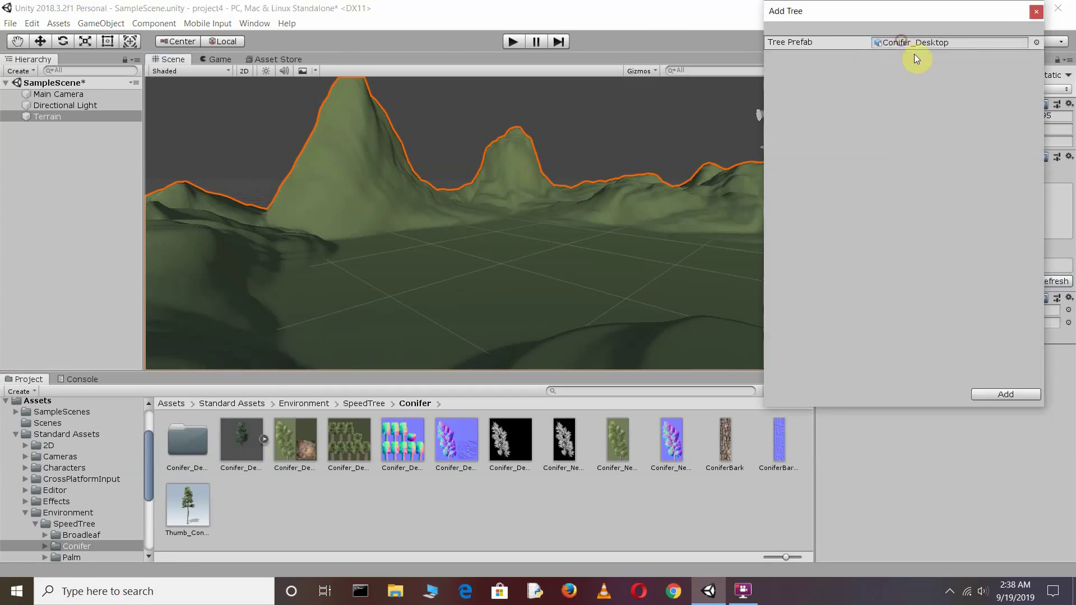
left_click(1006, 394)
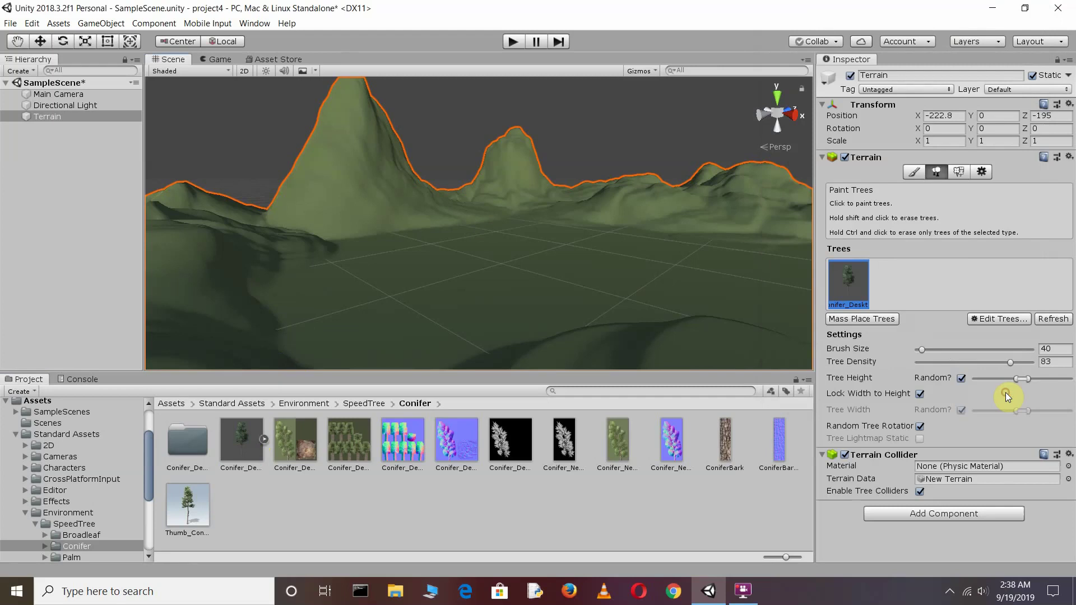
Set the Raise or Lower brush to size 34 and opacity 4, then return to Paint Trees.
left_click(917, 174)
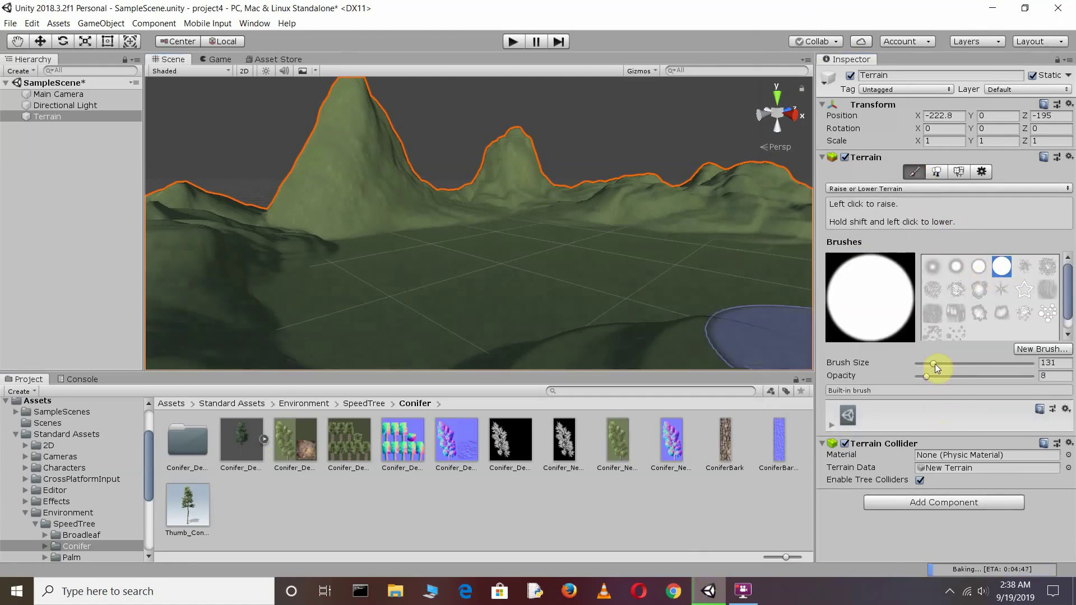
left_click_drag(934, 364, 923, 368)
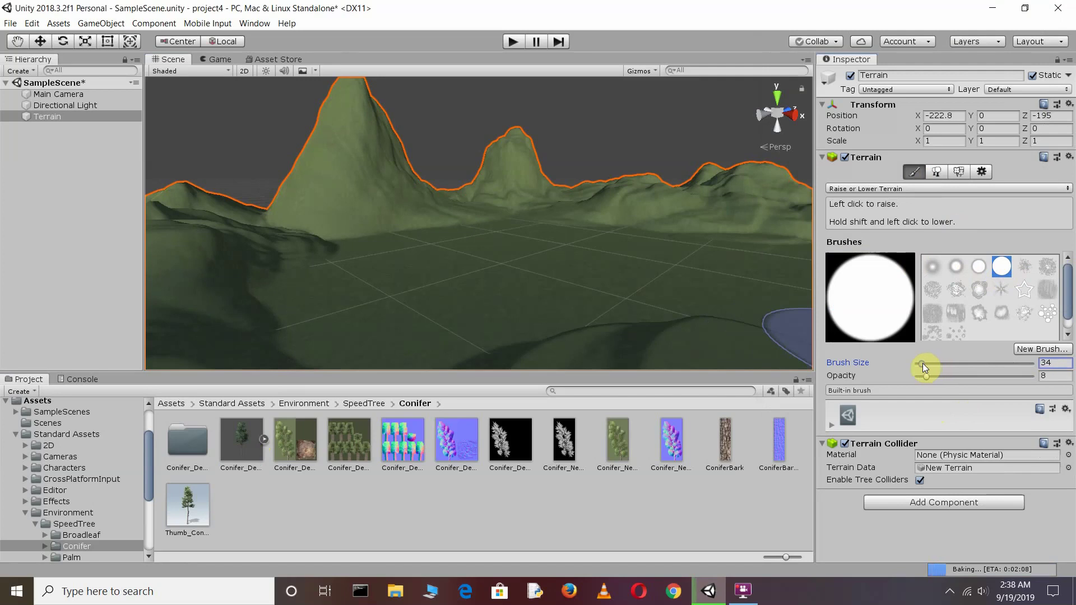
left_click(924, 380)
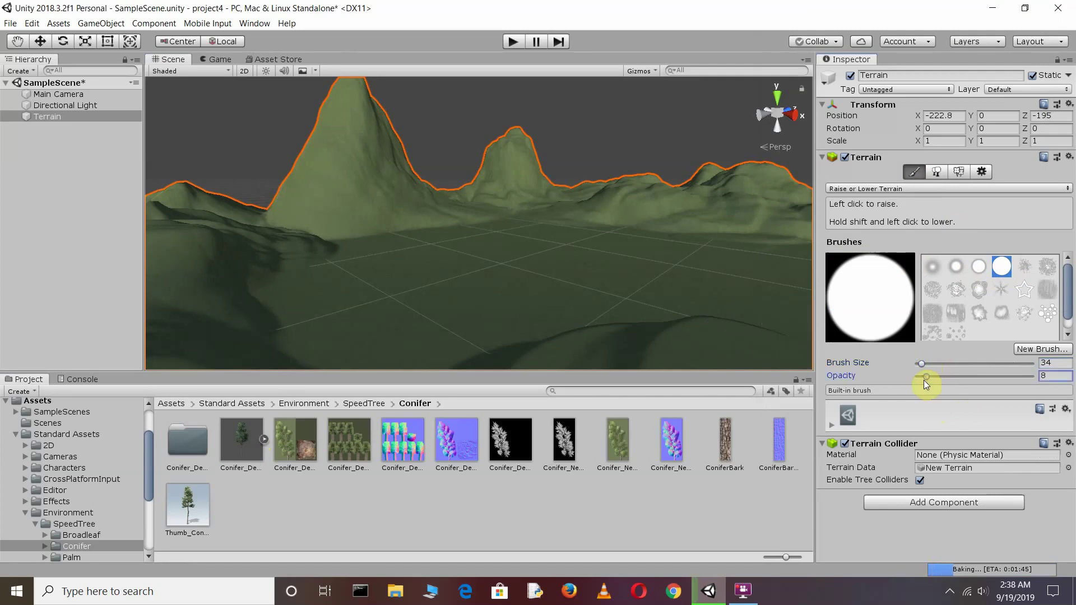
left_click_drag(922, 381, 919, 380)
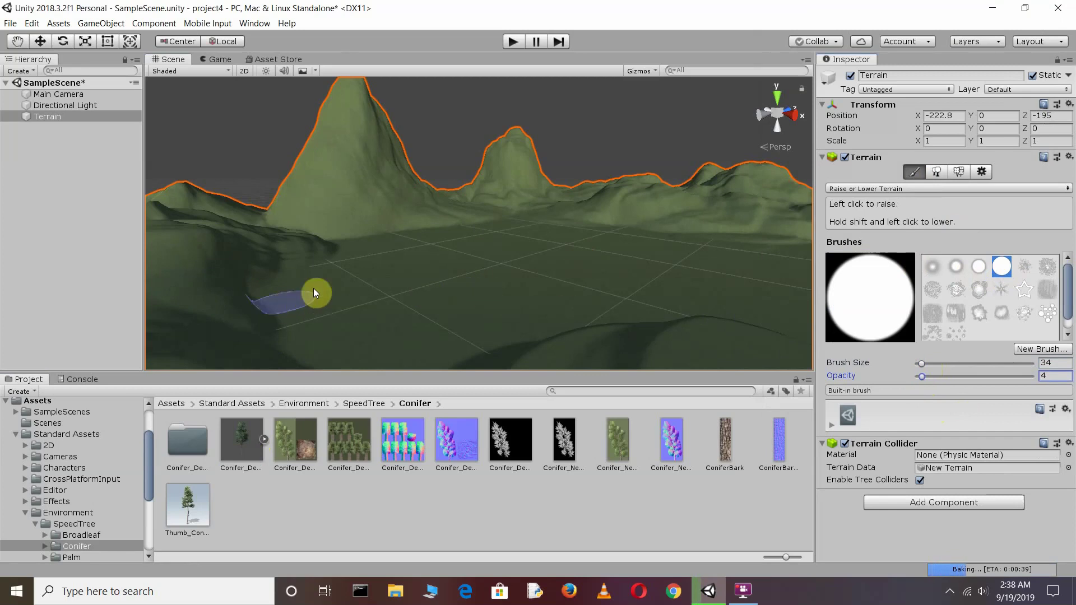
scroll(314, 288, "up", 3)
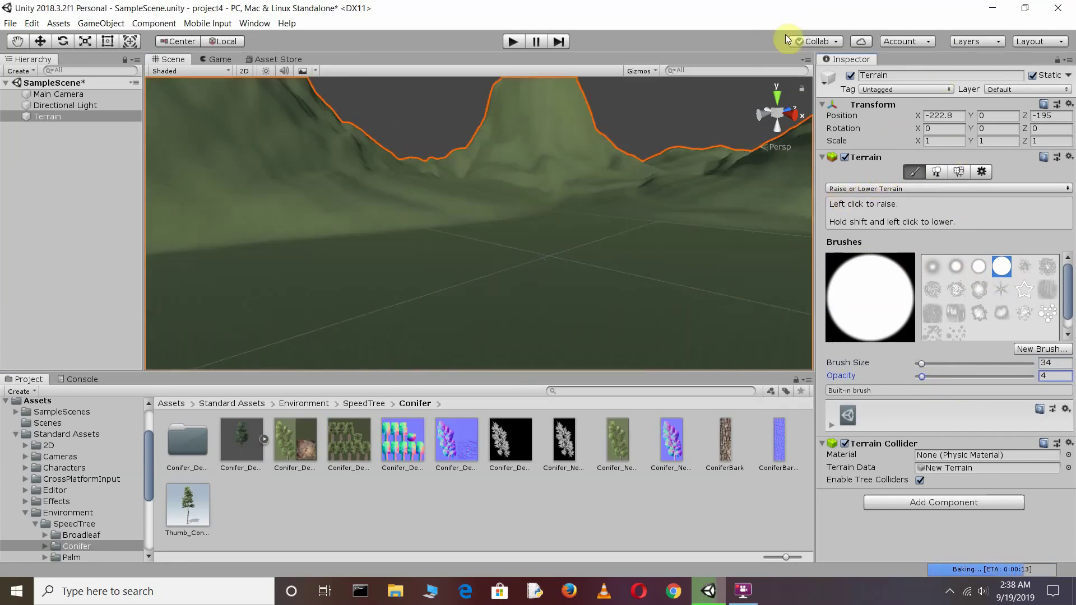
left_click(525, 232)
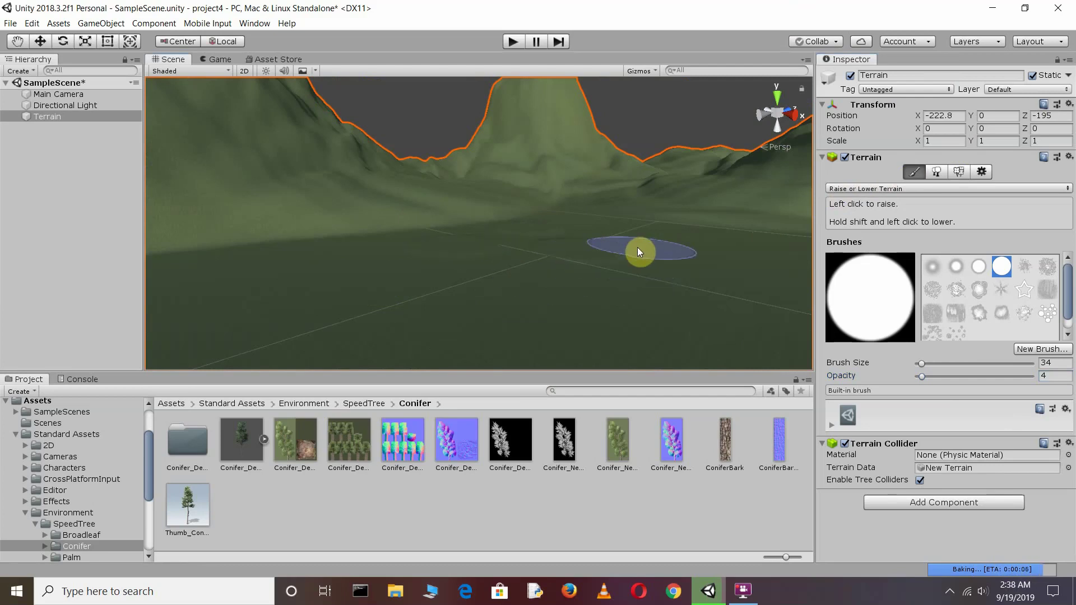
left_click(932, 174)
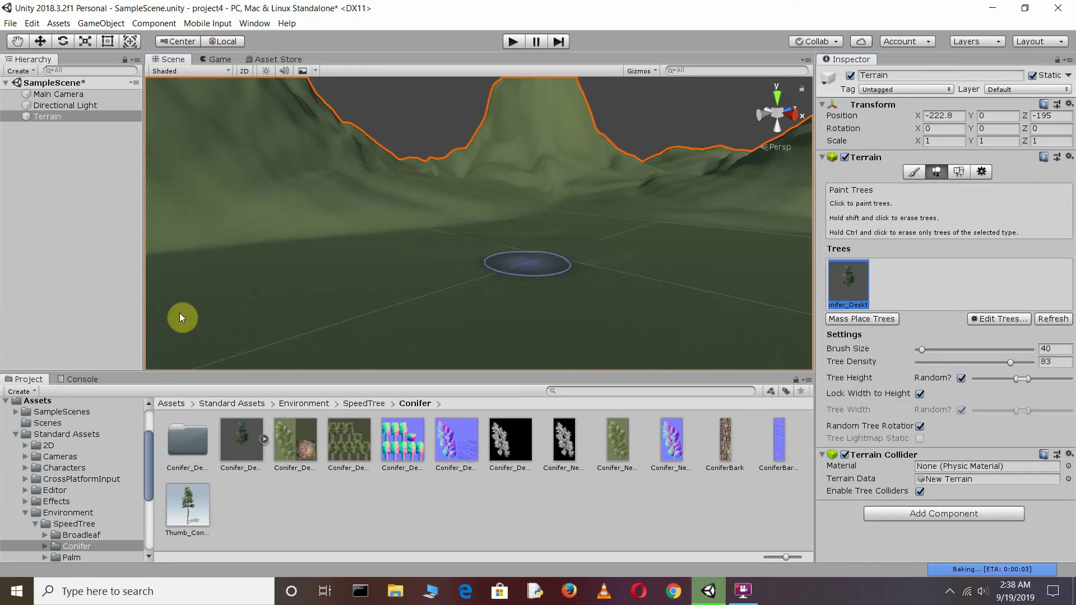
Paint clusters of Conifer_Desktop trees across the flat ground at centre, left and right.
left_click(527, 264)
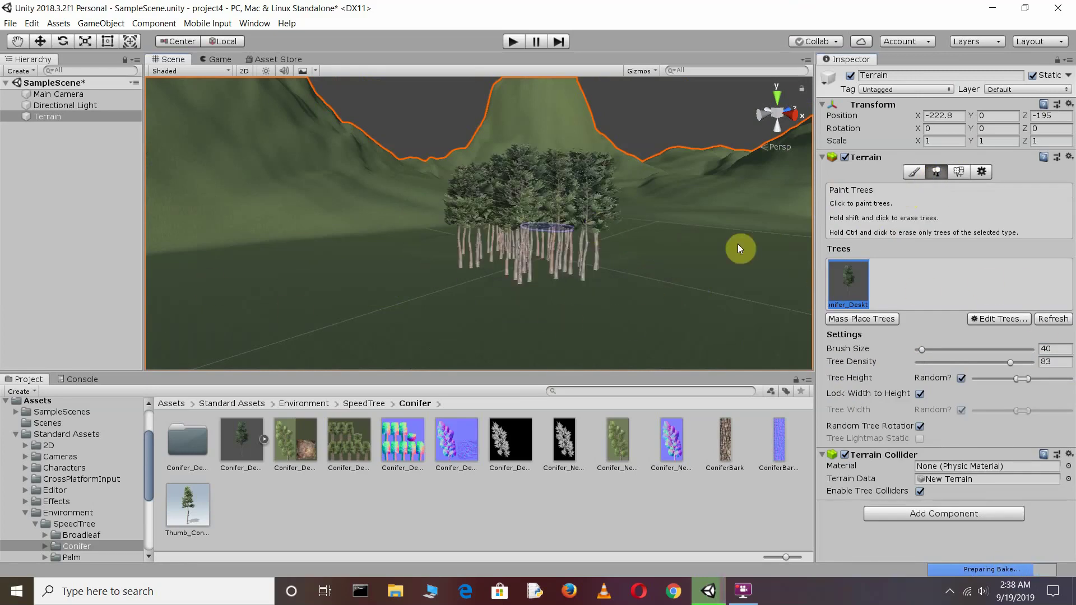
left_click(398, 248)
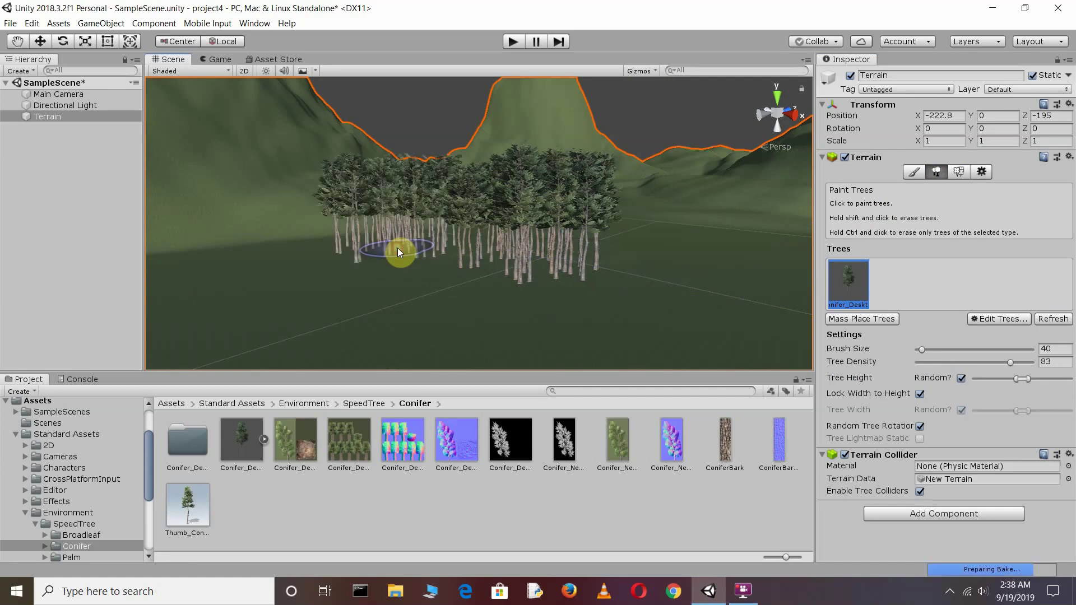
left_click(275, 276)
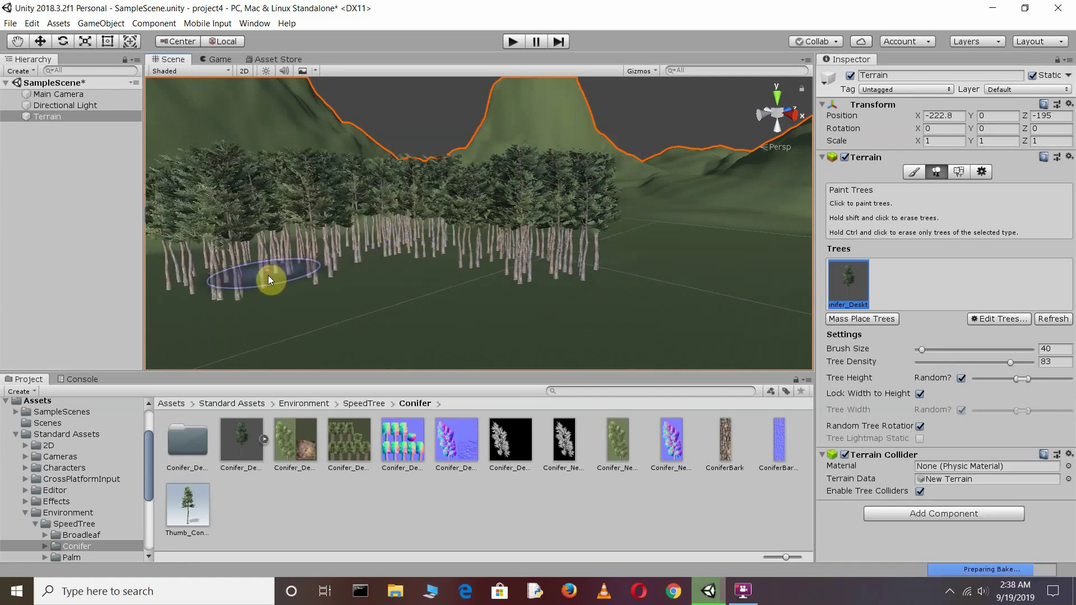
left_click(413, 293)
left_click(644, 252)
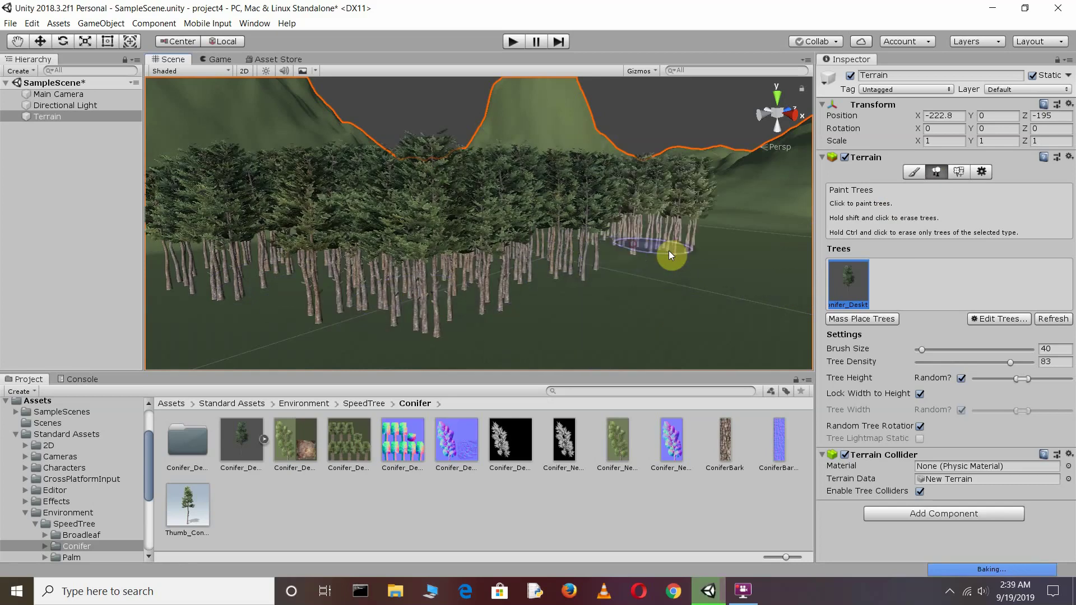
left_click(660, 293)
left_click(579, 298)
scroll(685, 310, "down", 10)
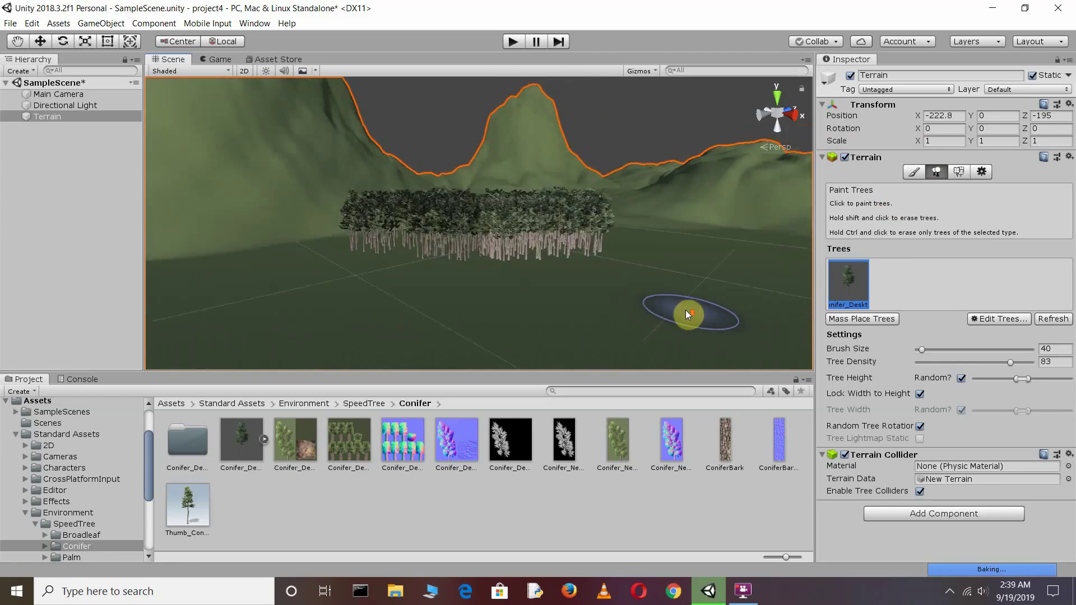
left_click(362, 241)
left_click(416, 263)
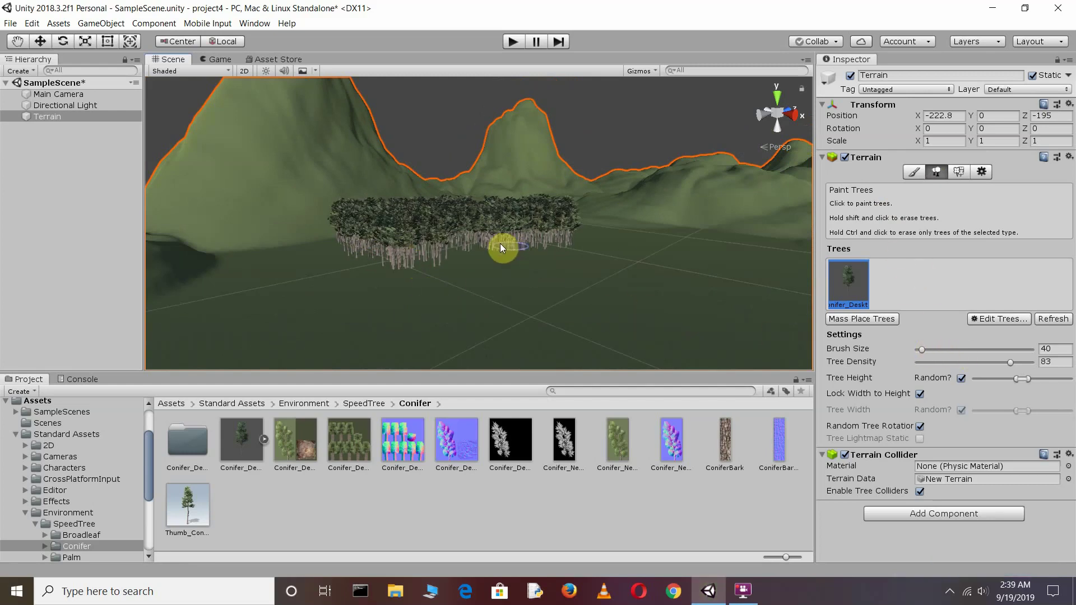
scroll(500, 244, "up", 5)
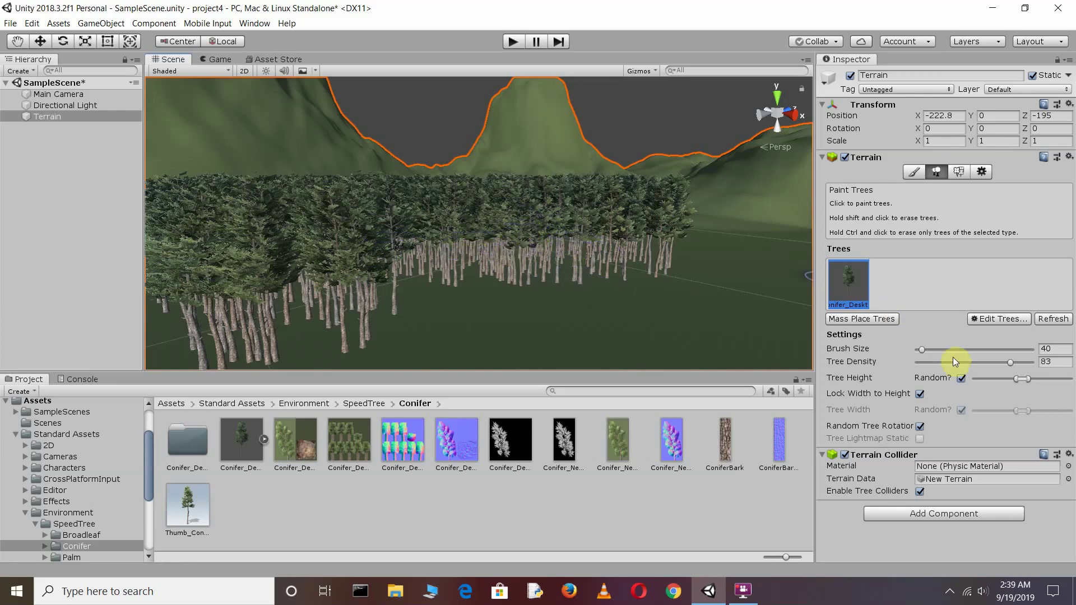
Lower the tree density and paint sparser conifer clusters across the lower and right-hand terrain.
left_click(1009, 364)
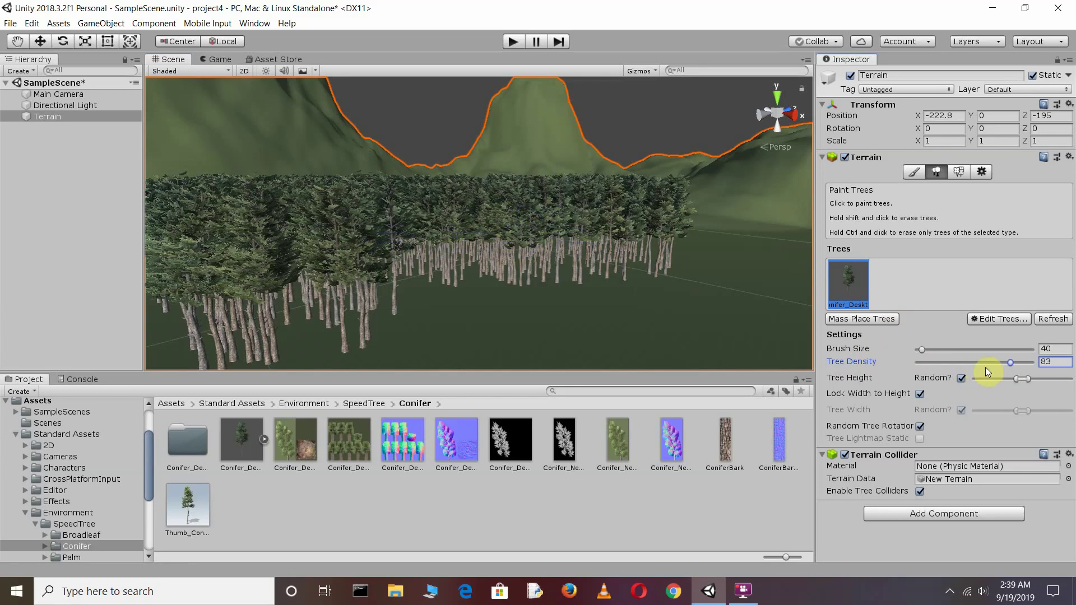
left_click_drag(991, 365, 967, 365)
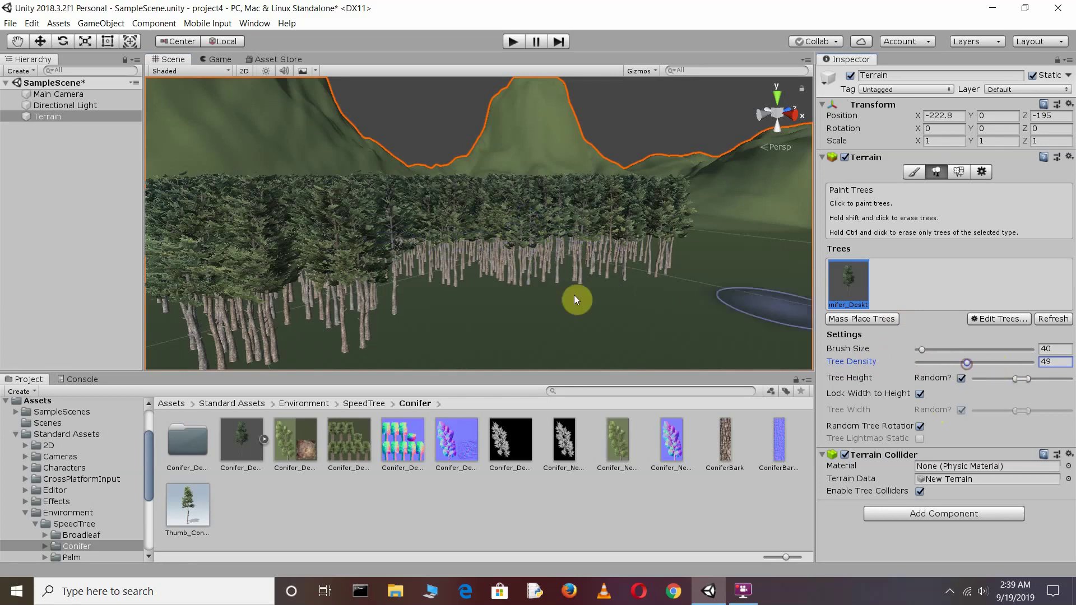
scroll(594, 304, "down", 3)
left_click(637, 322)
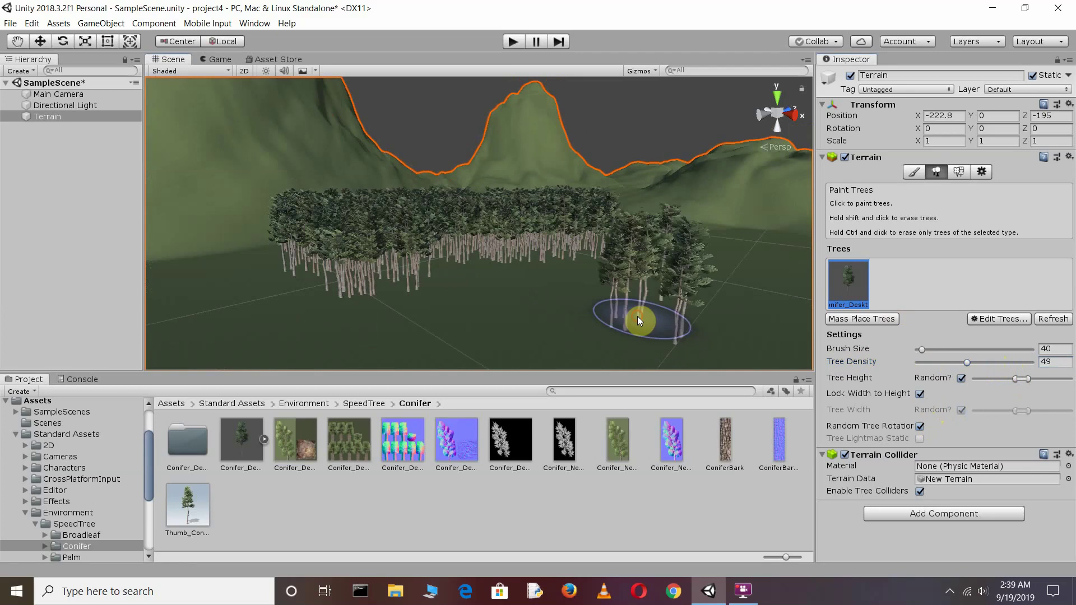
left_click(506, 329)
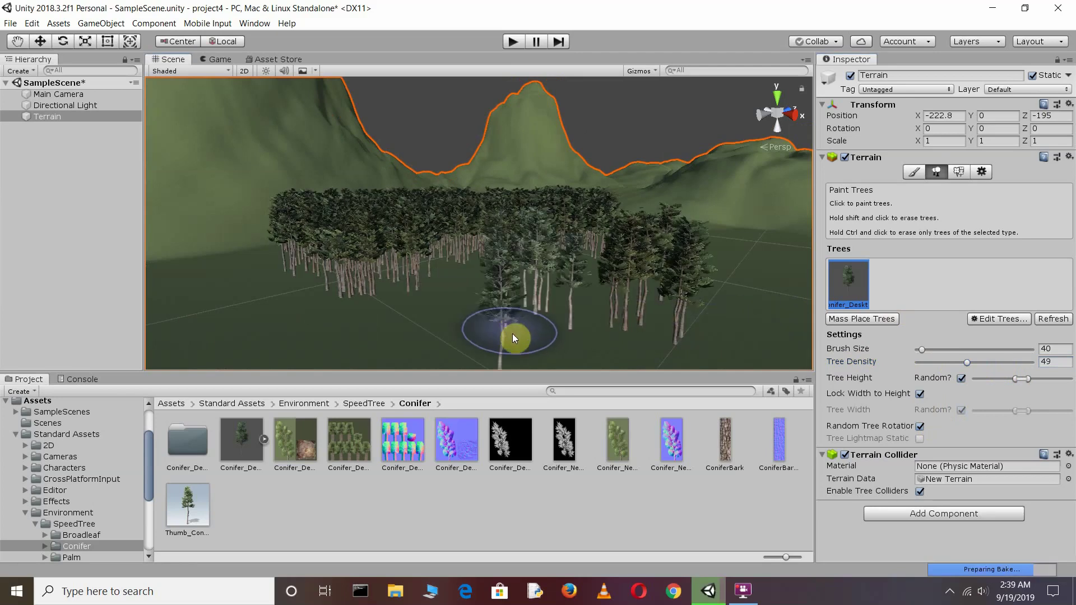
scroll(769, 315, "down", 5)
scroll(624, 281, "up", 3)
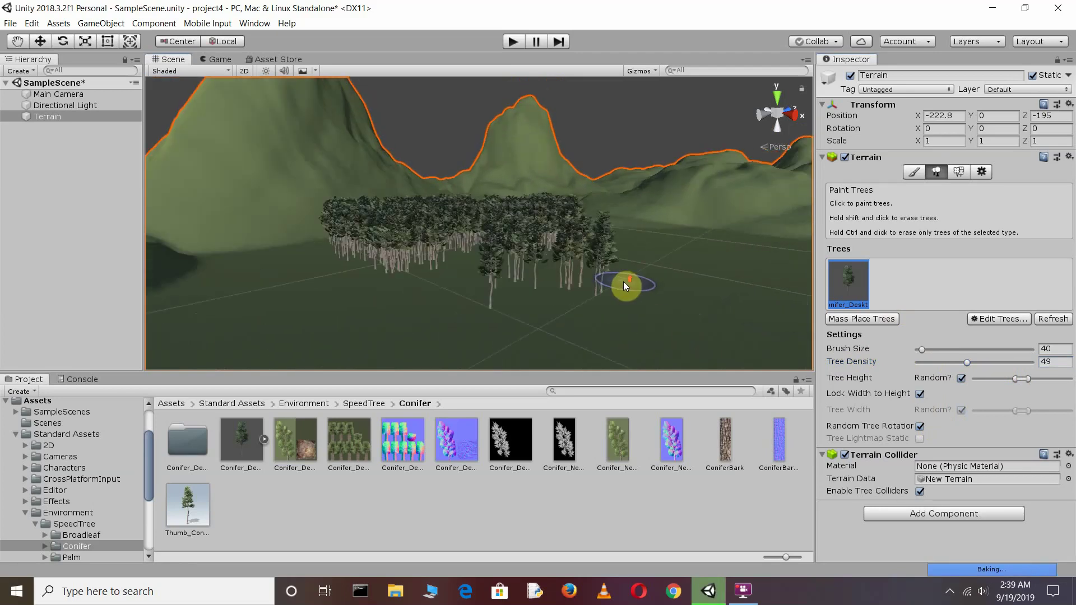
left_click(635, 243)
left_click(727, 247)
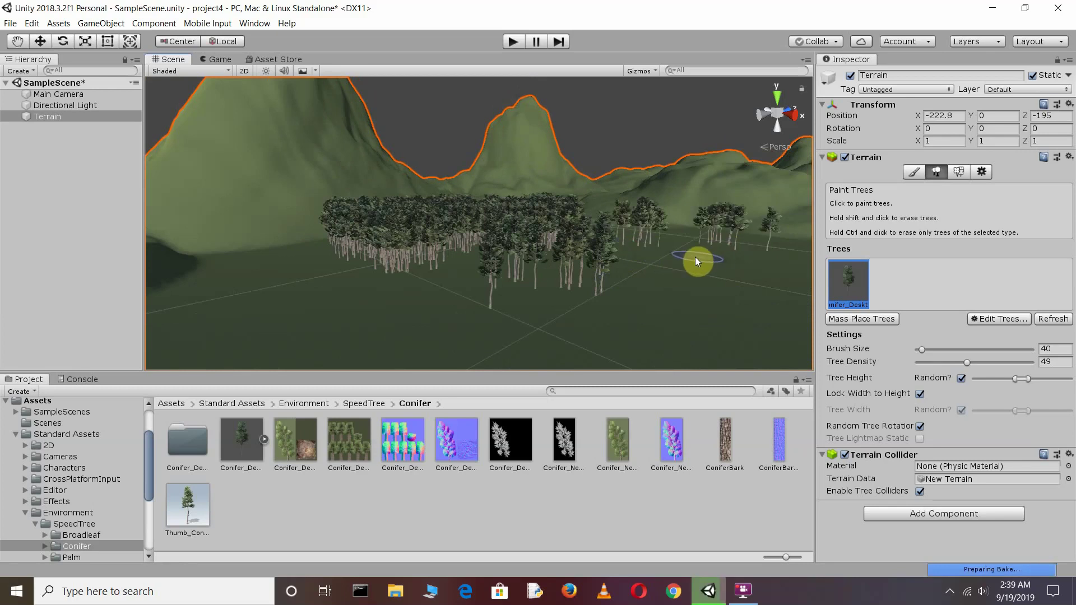
left_click(656, 277)
left_click(727, 317)
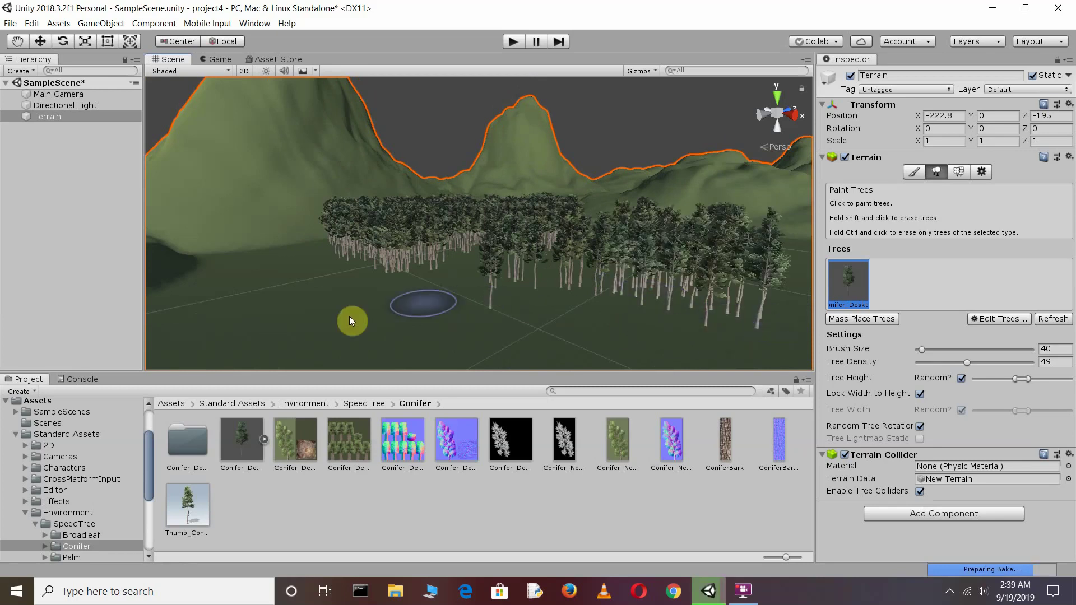
left_click_drag(348, 316, 442, 365)
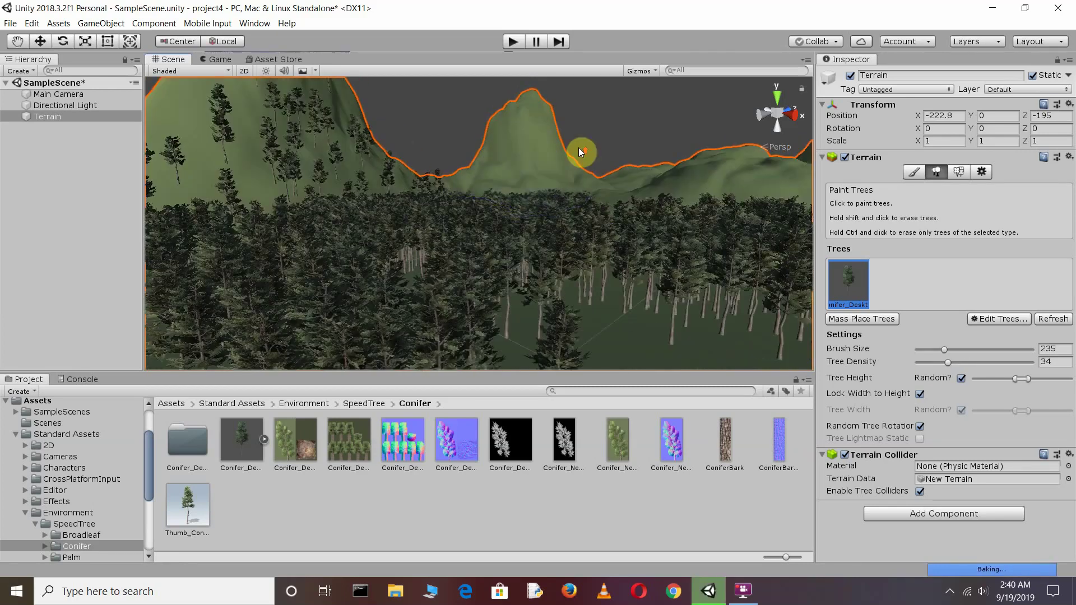
Set the tree brush size to 127, view the forested hills up close, and reselect Terrain.
right_click_drag(579, 151, 704, 129)
left_click_drag(922, 350, 947, 362)
right_click_drag(599, 354, 439, 318)
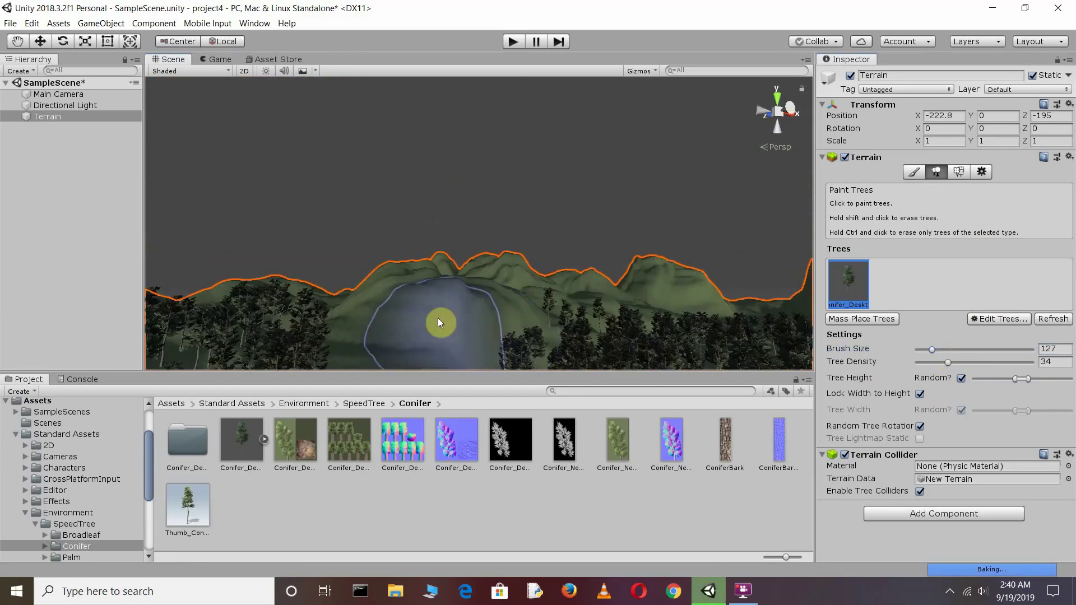
mouse_move(466, 378)
right_mouse_down()
mouse_move(553, 251)
mouse_move(653, 200)
mouse_move(680, 233)
right_mouse_up()
left_click(18, 41)
scroll(641, 295, "down", 5)
right_click_drag(641, 295, 603, 108)
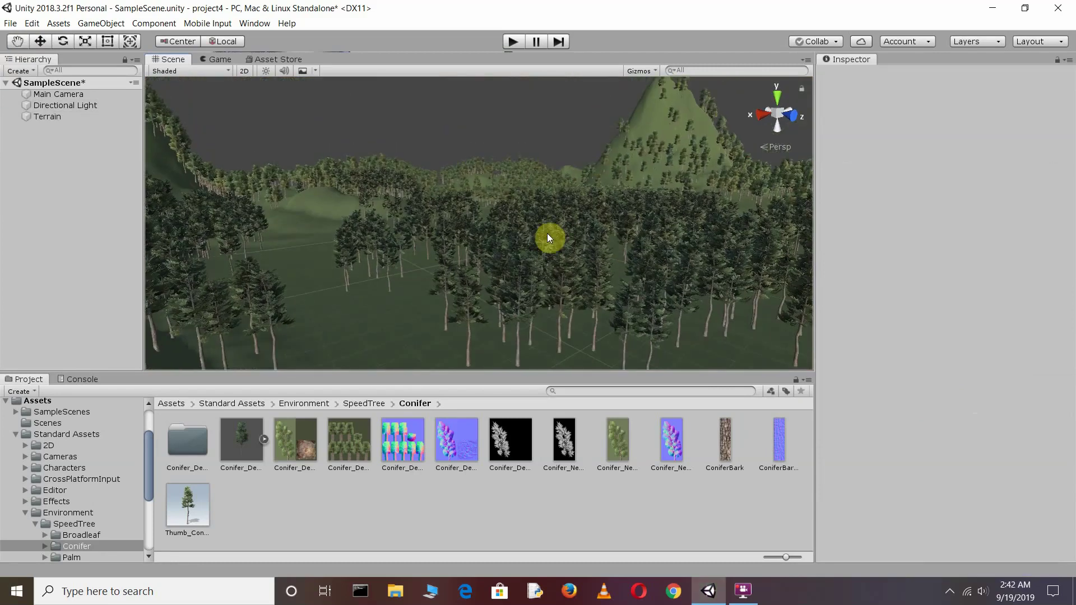
left_click(59, 118)
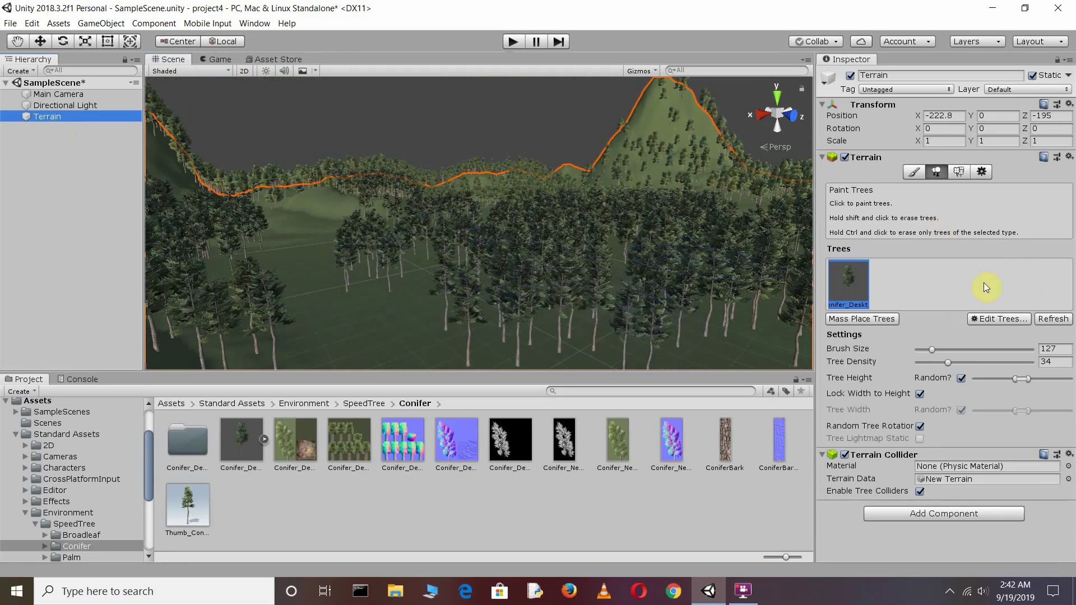
Start a grass texture detail via Paint Details > Edit Details > Add Grass Texture, moving the wizard aside.
left_click(960, 173)
scroll(949, 396, "down", 5)
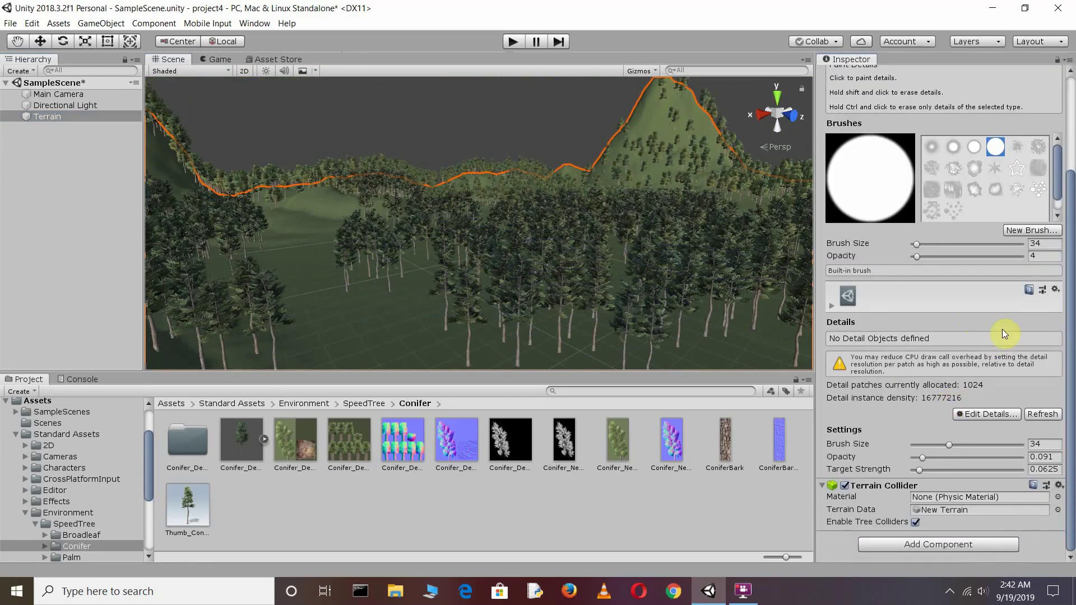
left_click(986, 418)
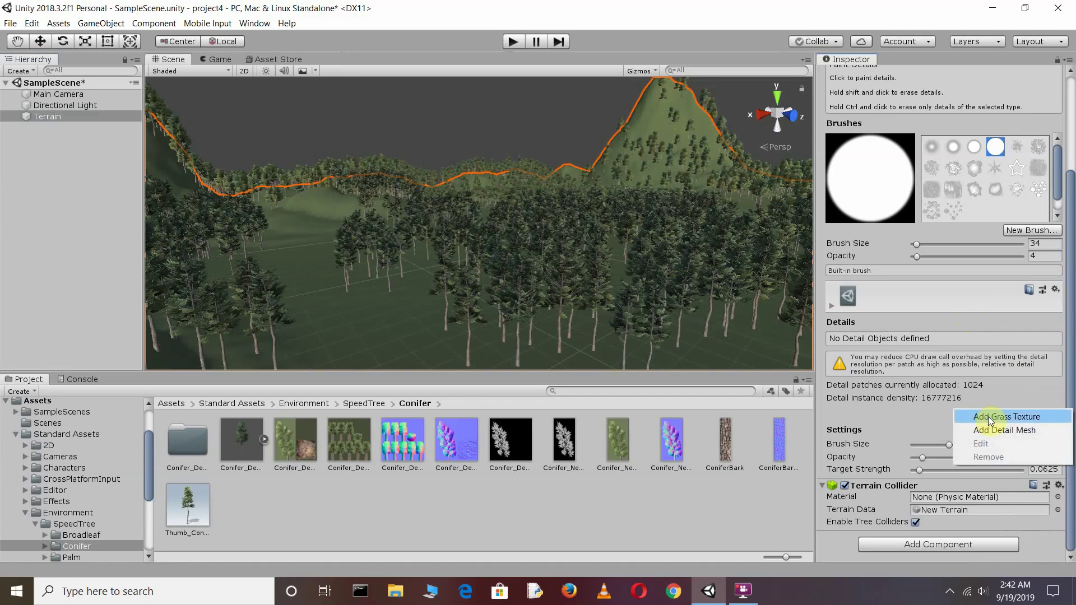
left_click(992, 399)
left_click(991, 414)
left_click(1007, 420)
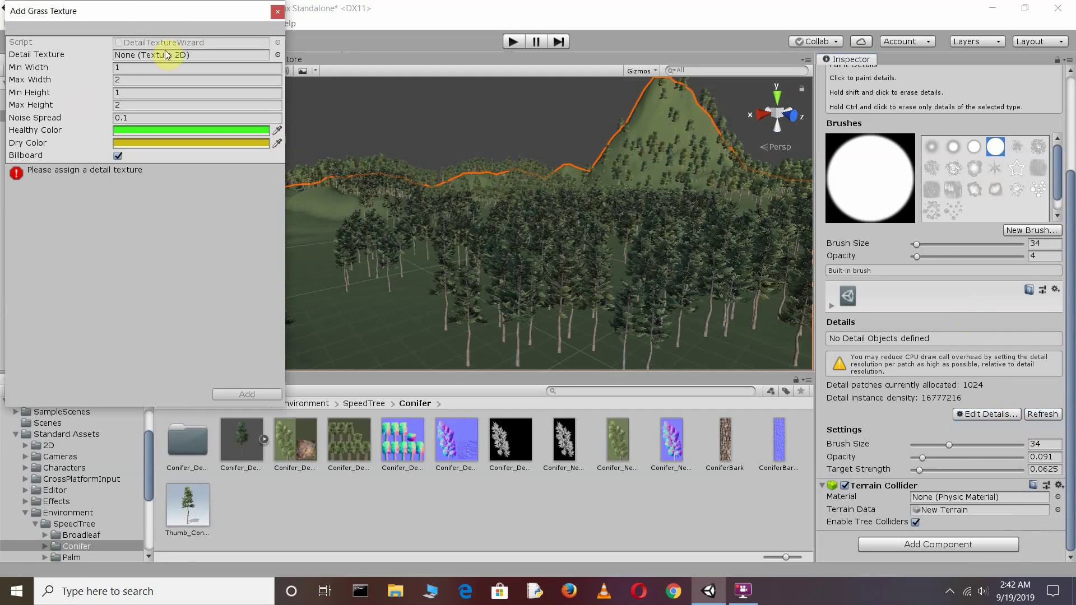
left_click_drag(84, 3, 844, 23)
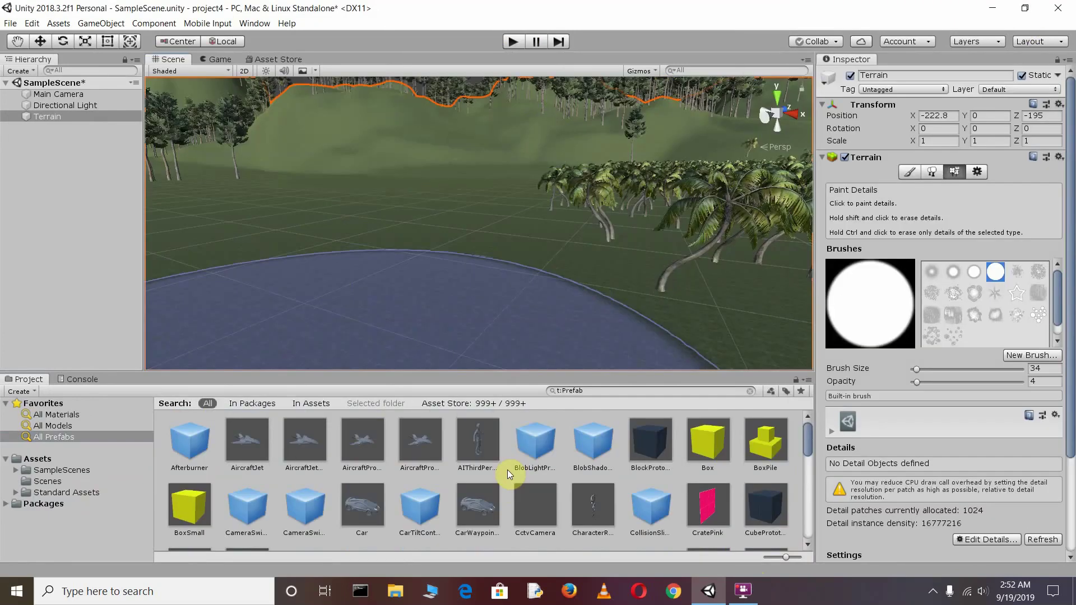
Search the Asset Store for 'grass' and open the Grass Flowers Pack Free listing.
left_click(273, 59)
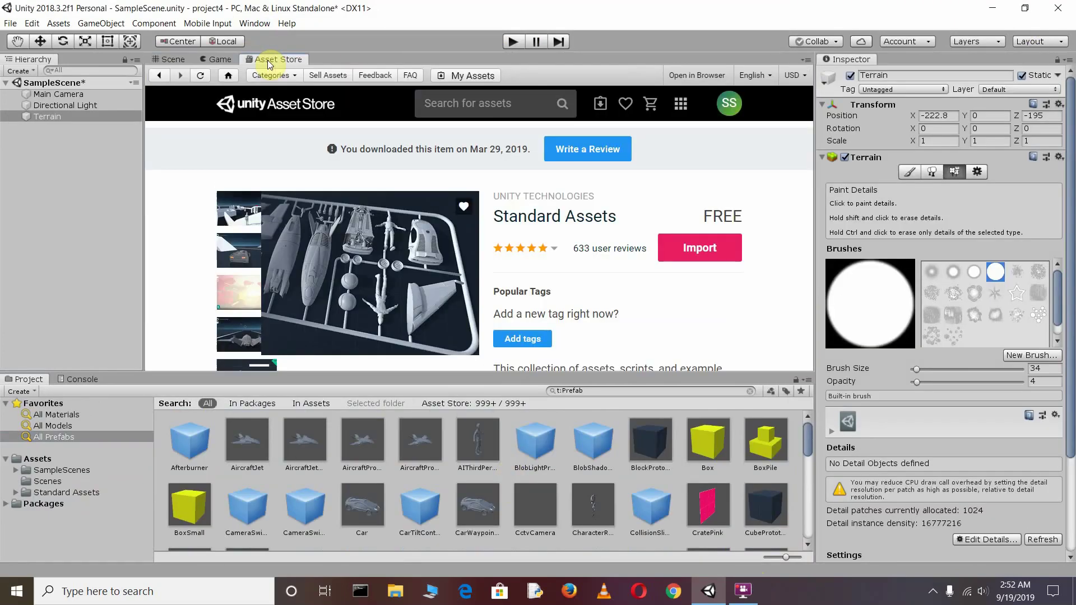
left_click(478, 106)
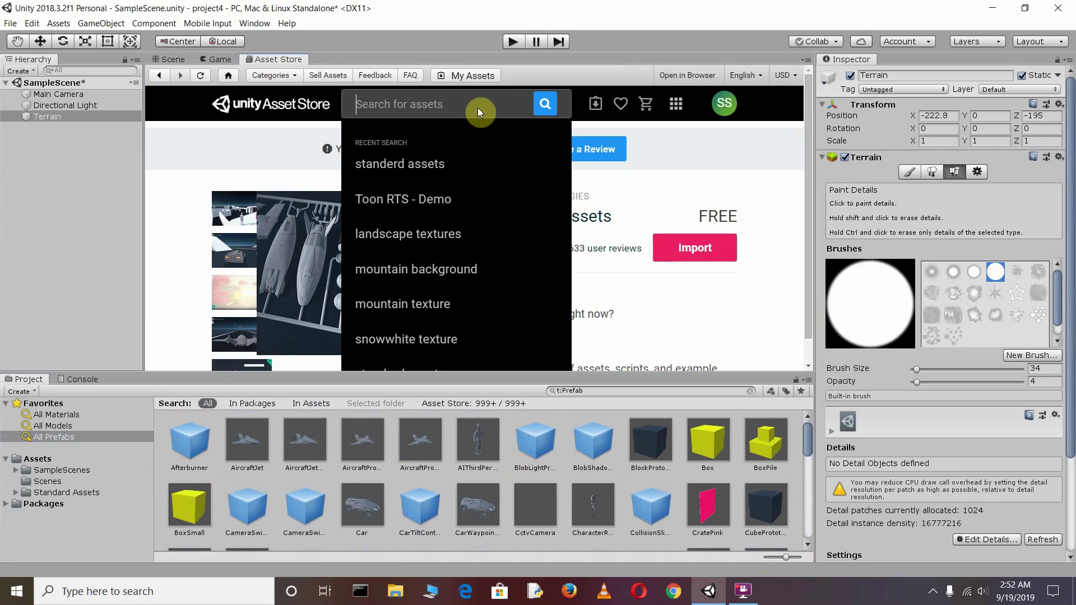
type("gras")
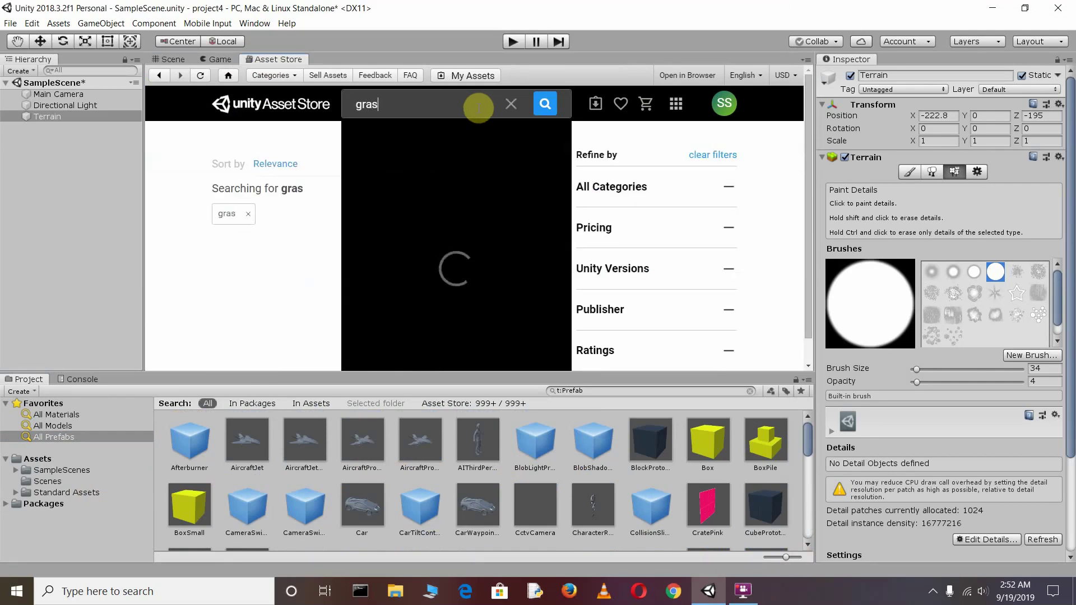
type("s te")
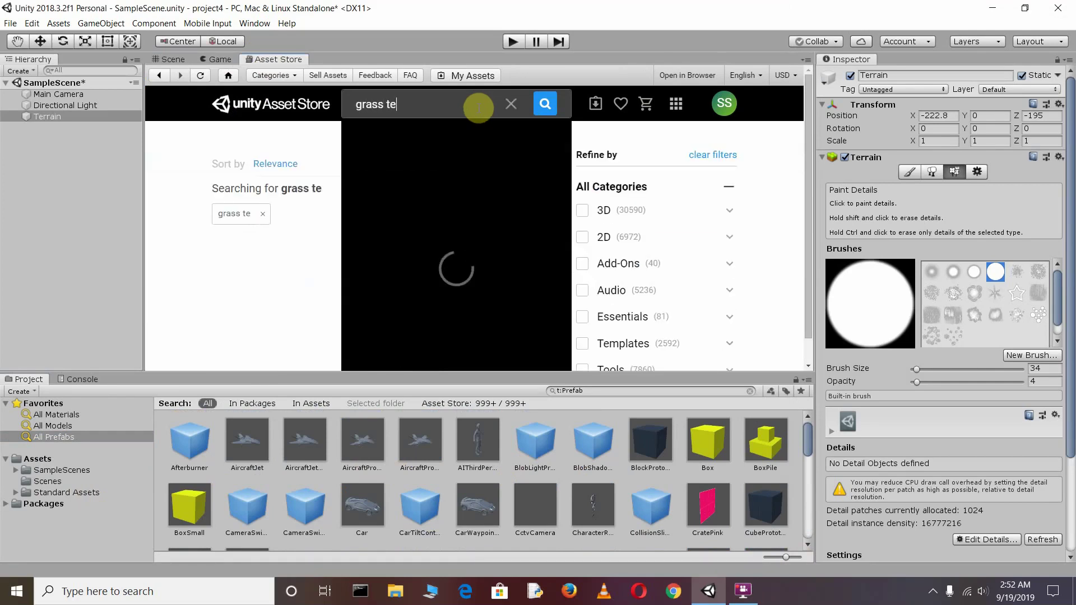
key("BackSpace")
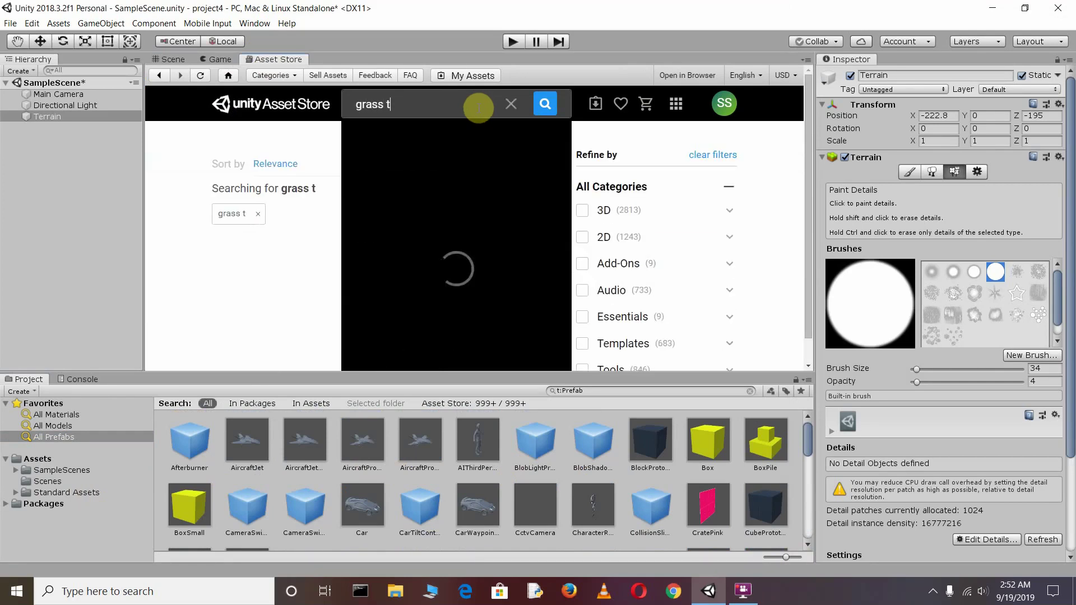
key("BackSpace")
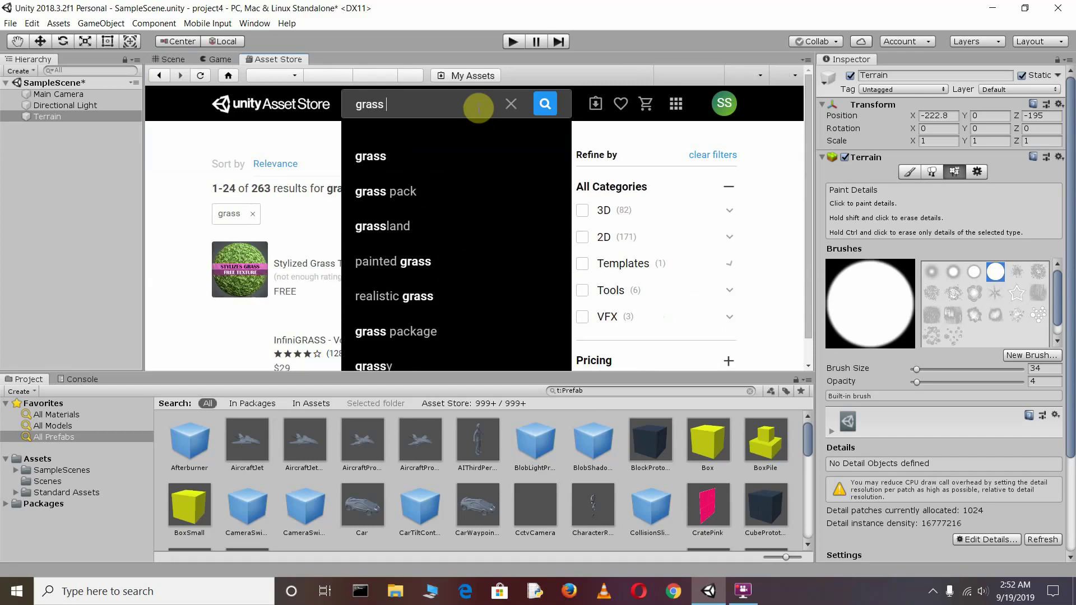
left_click(403, 193)
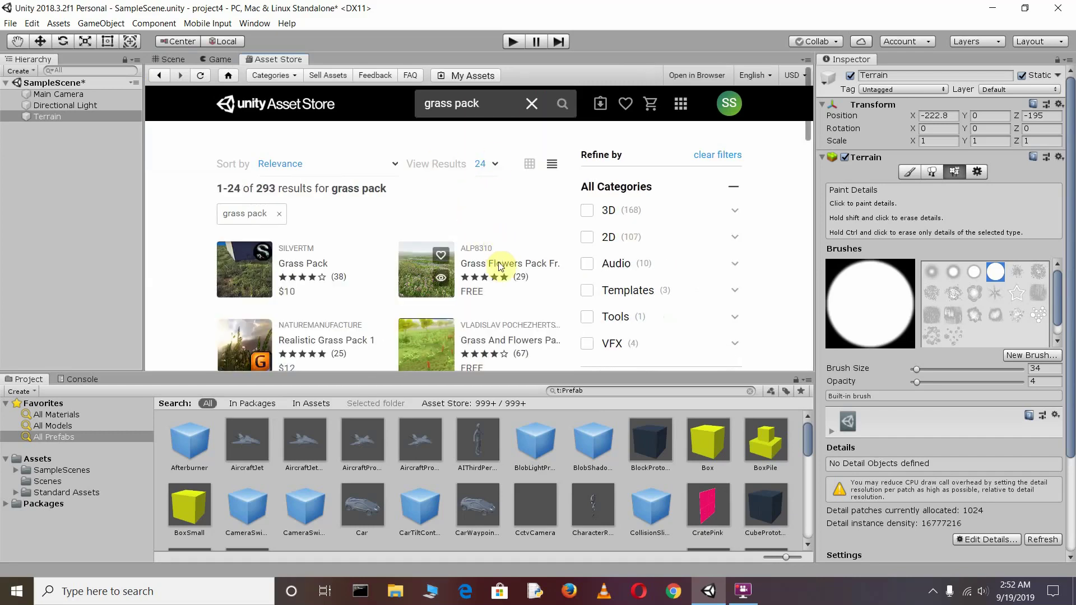
left_click(514, 269)
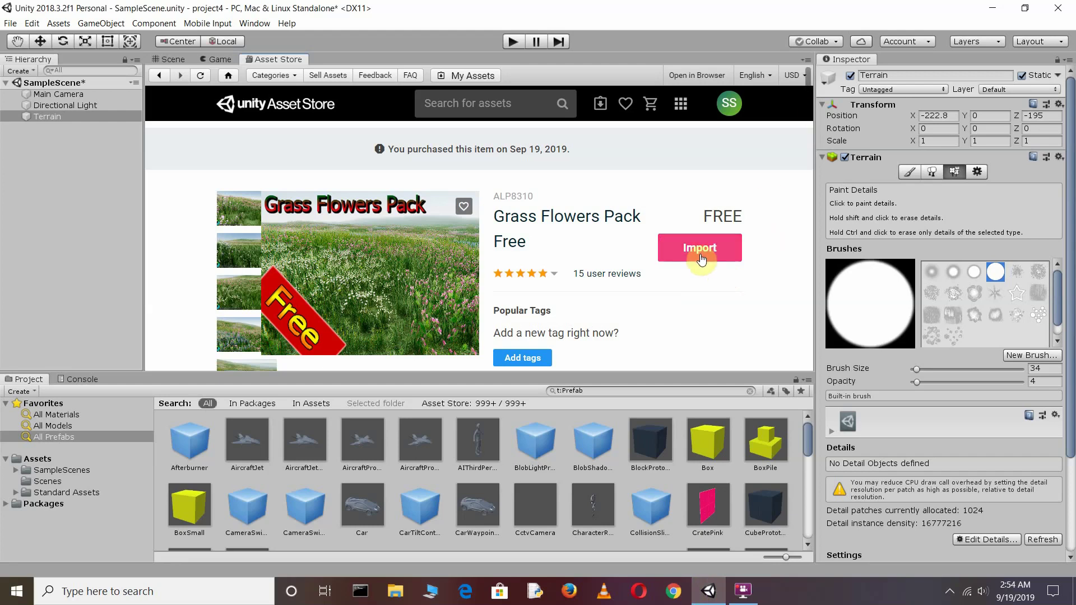
Download and import all files of the Grass Flowers Pack, then return to the Scene view.
left_click(699, 258)
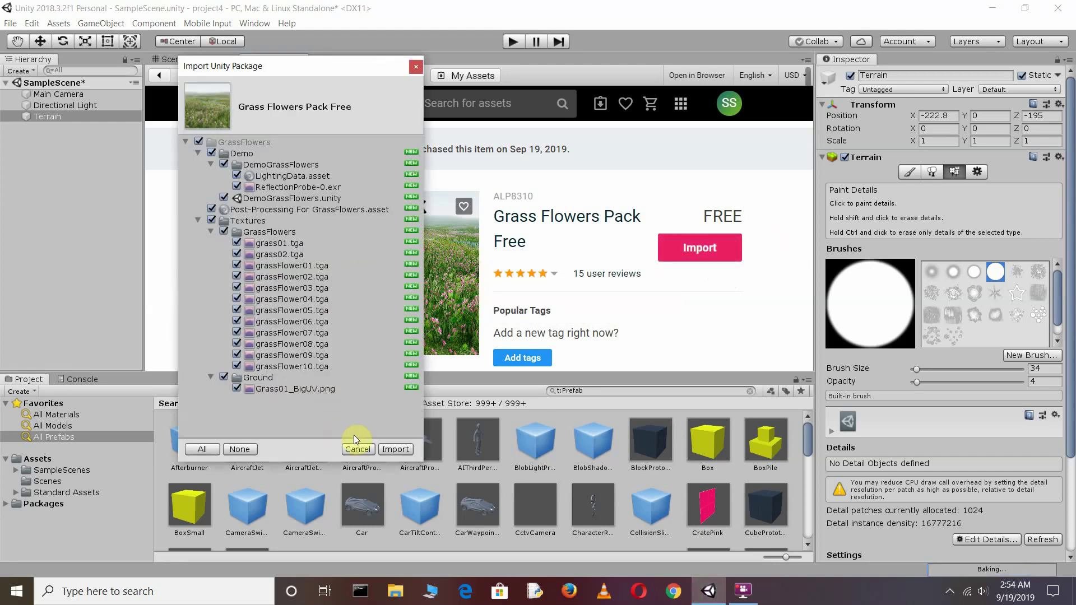
left_click(391, 449)
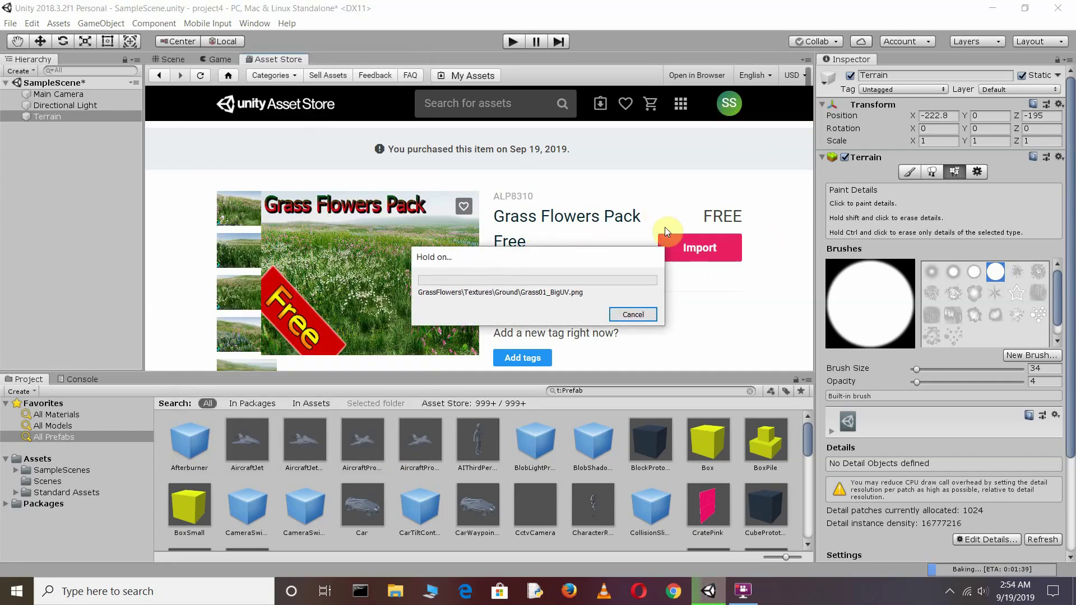
left_click(178, 60)
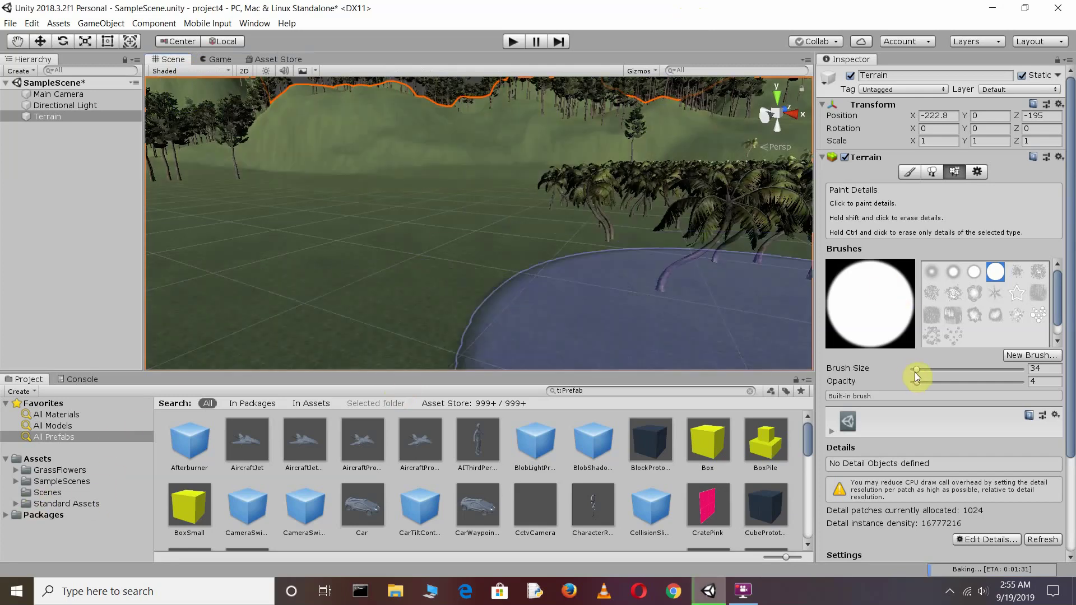
Set the detail brush size to 1, browse to GrassFlowers/Textures/GrassFlowers, and preview grass01.
left_click_drag(915, 372, 909, 371)
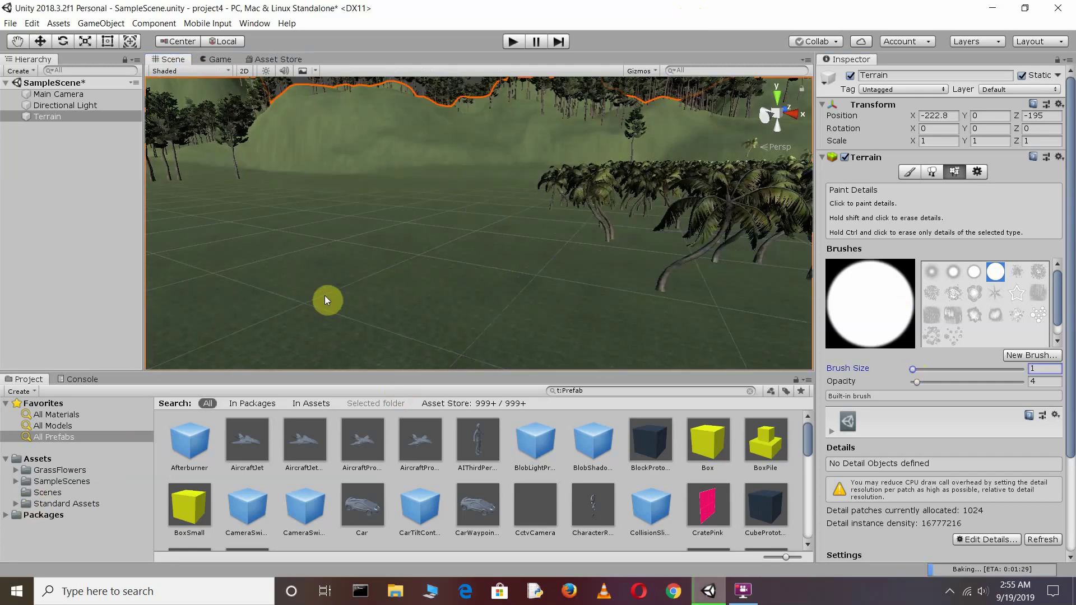
left_click(60, 471)
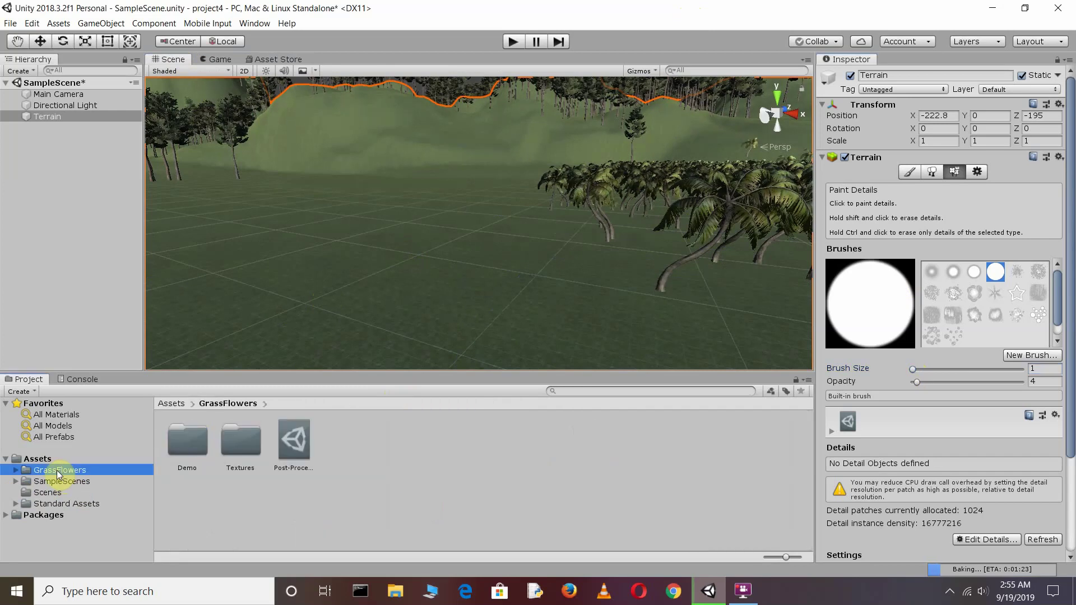
left_click(204, 496)
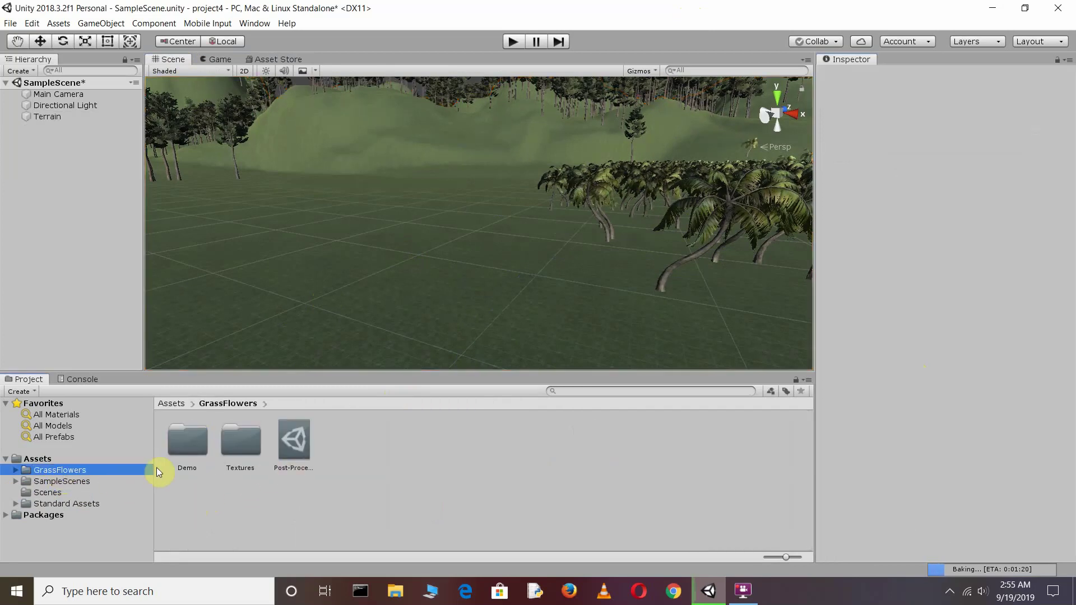
double_click(244, 439)
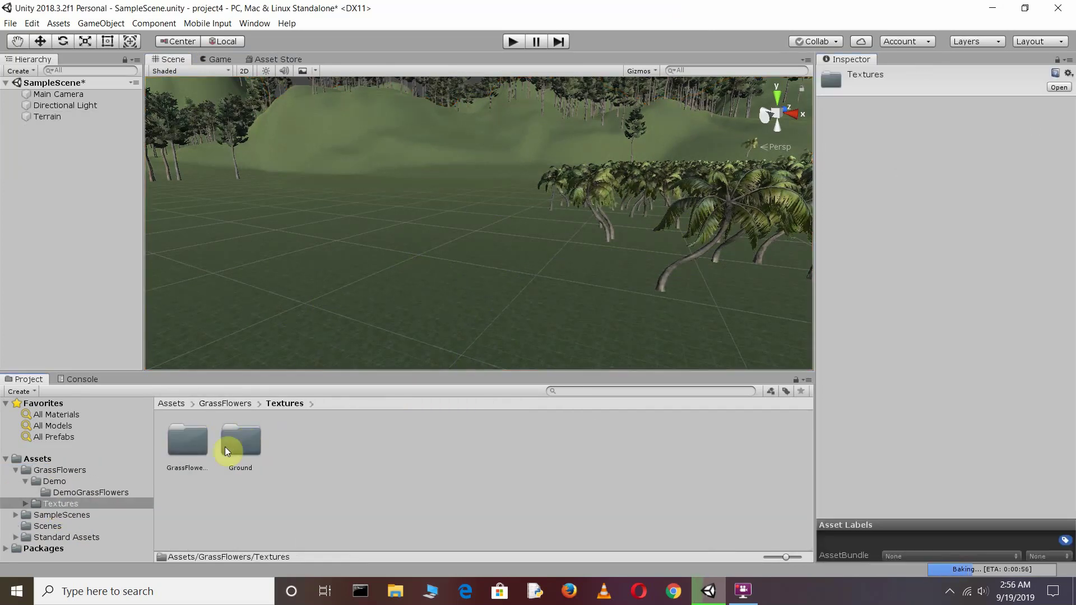
double_click(256, 440)
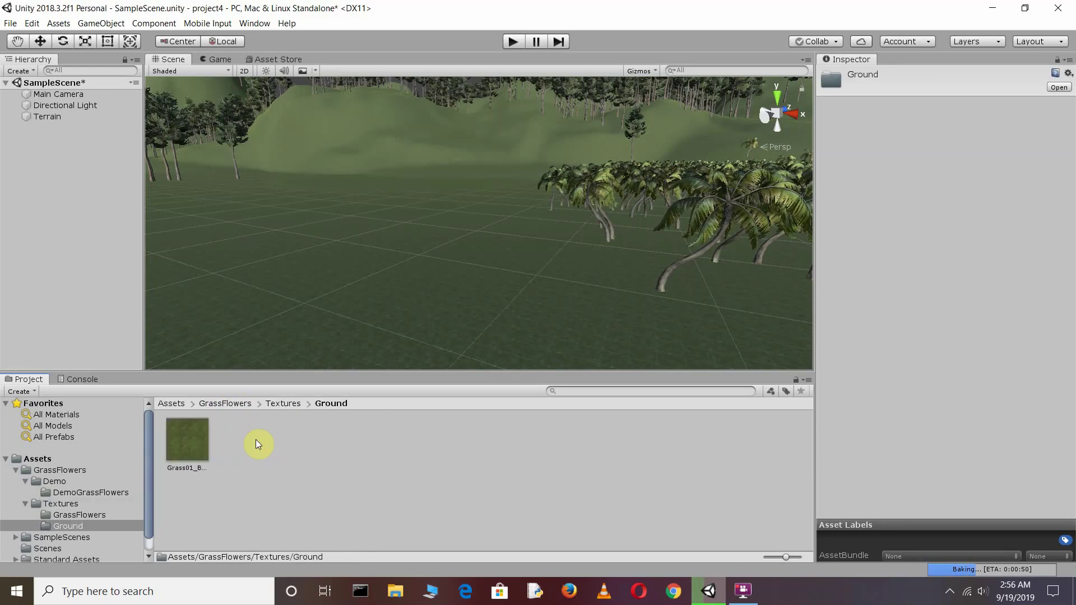
left_click(284, 406)
double_click(183, 445)
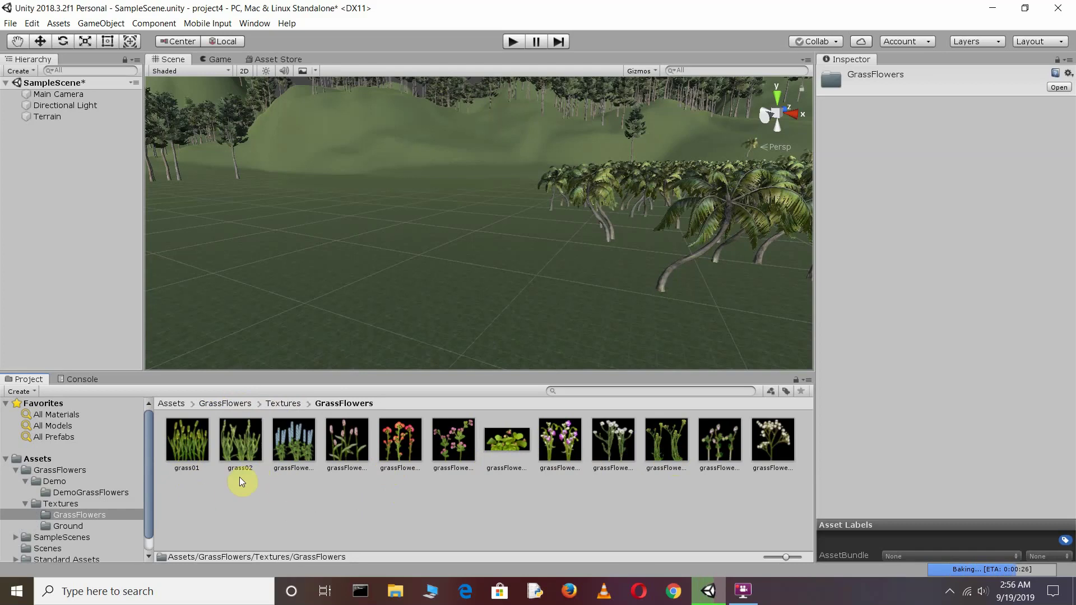
left_click(186, 449)
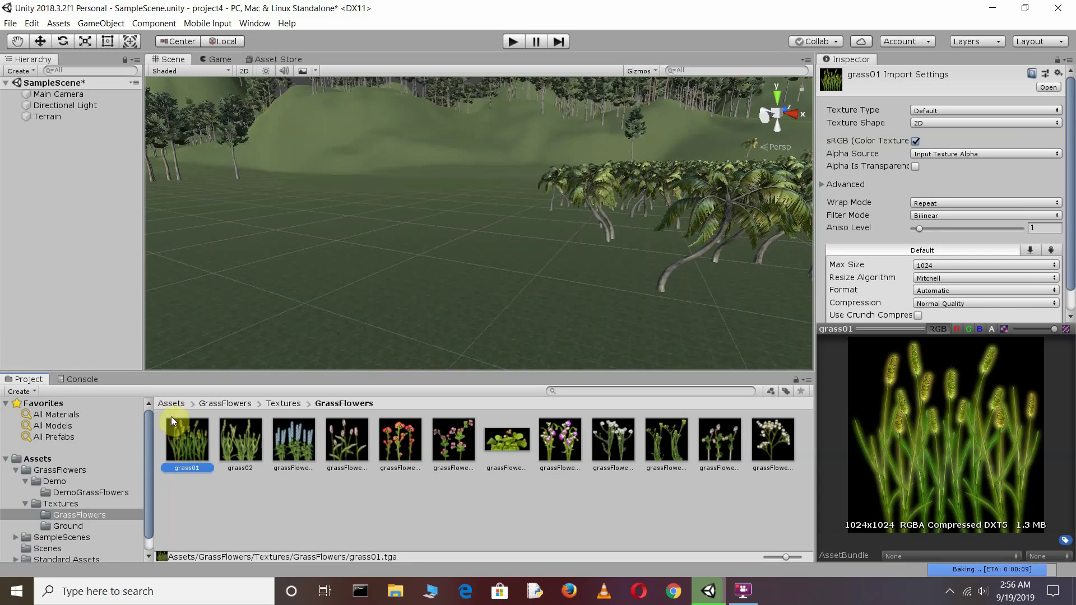
left_click(54, 246)
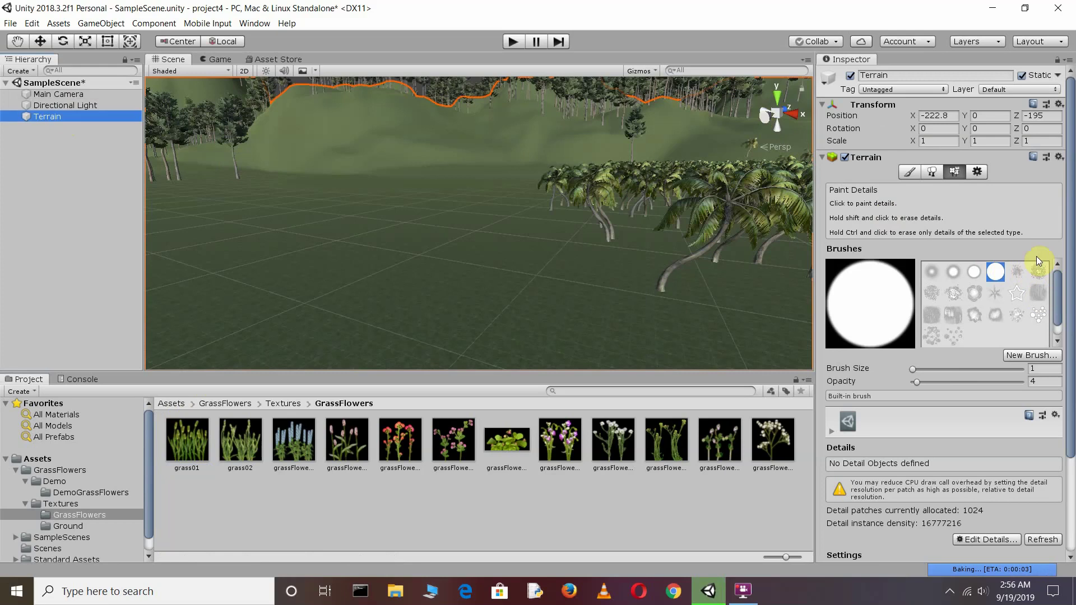
In Paint Details, add grass01 as a grass detail texture for the terrain.
left_click(955, 172)
scroll(1045, 419, "down", 5)
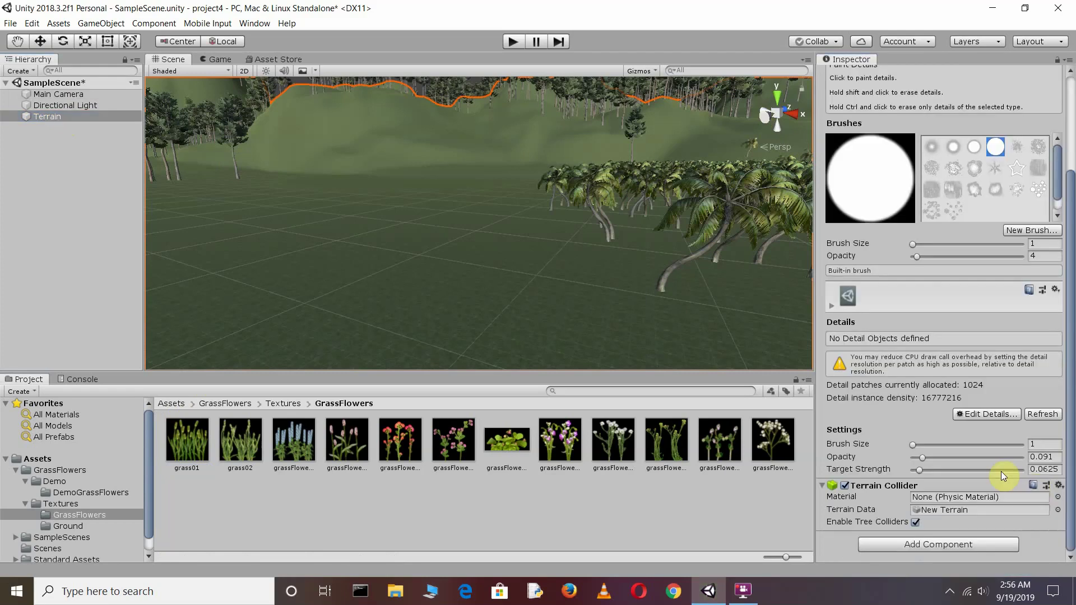
left_click(977, 415)
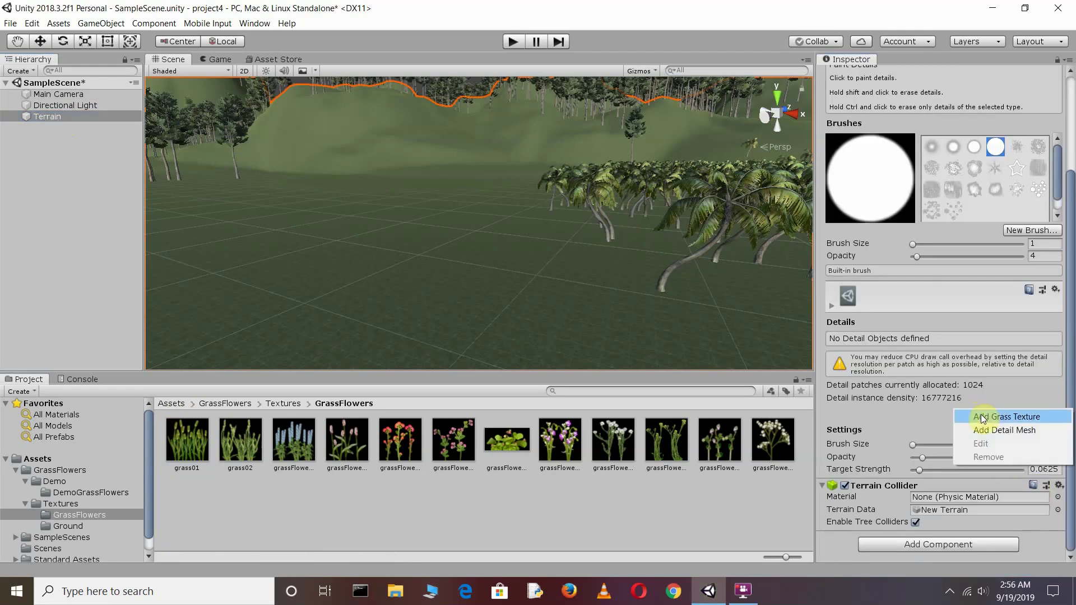
left_click(983, 418)
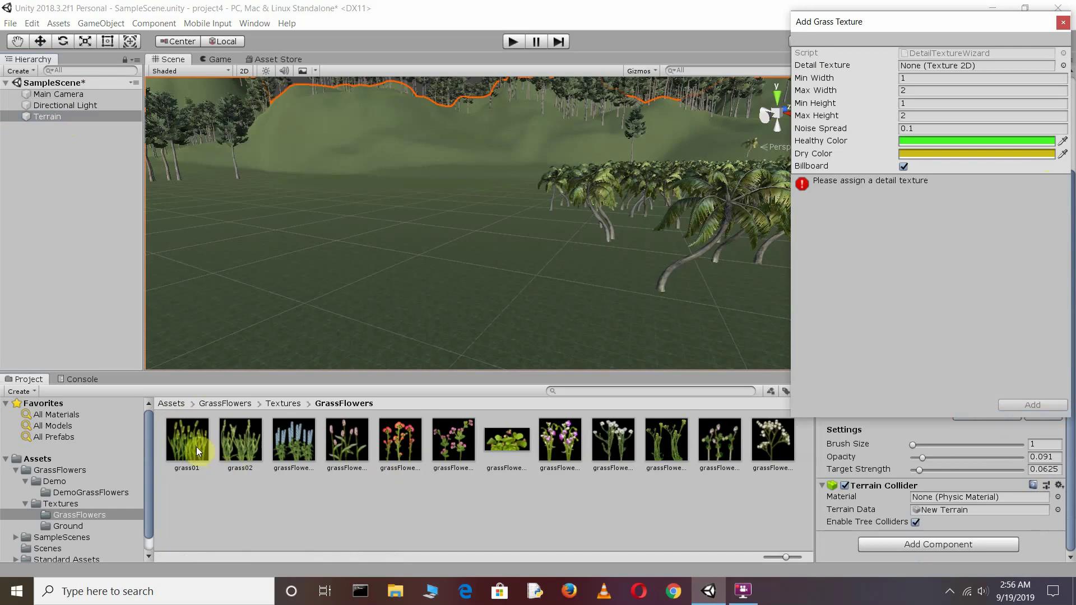
left_click_drag(198, 452, 204, 433)
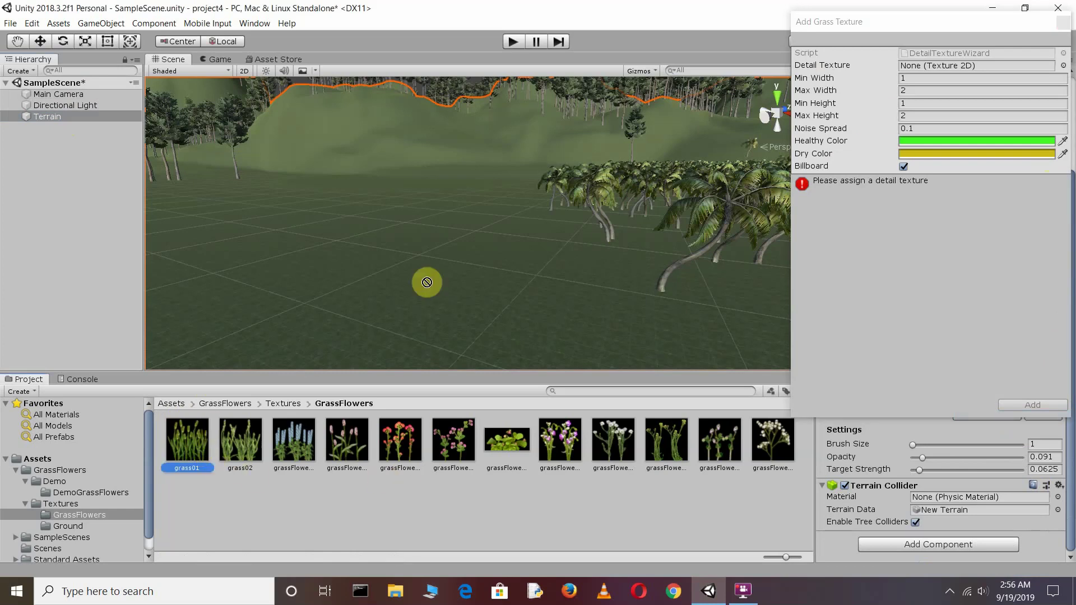
mouse_move(204, 433)
left_mouse_down()
mouse_move(940, 54)
mouse_move(942, 70)
left_mouse_up()
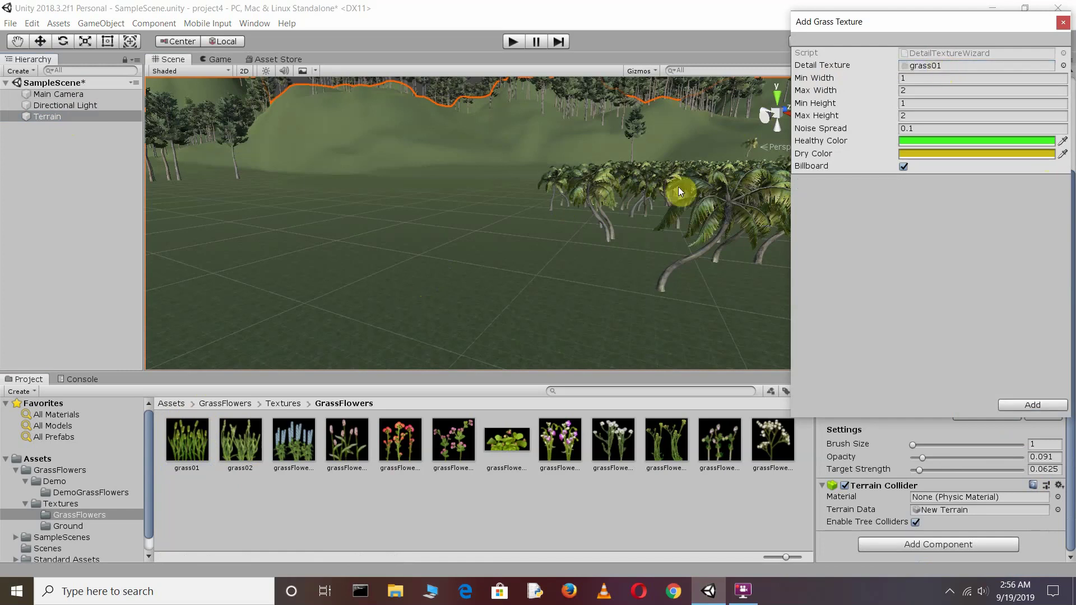
left_click(1039, 407)
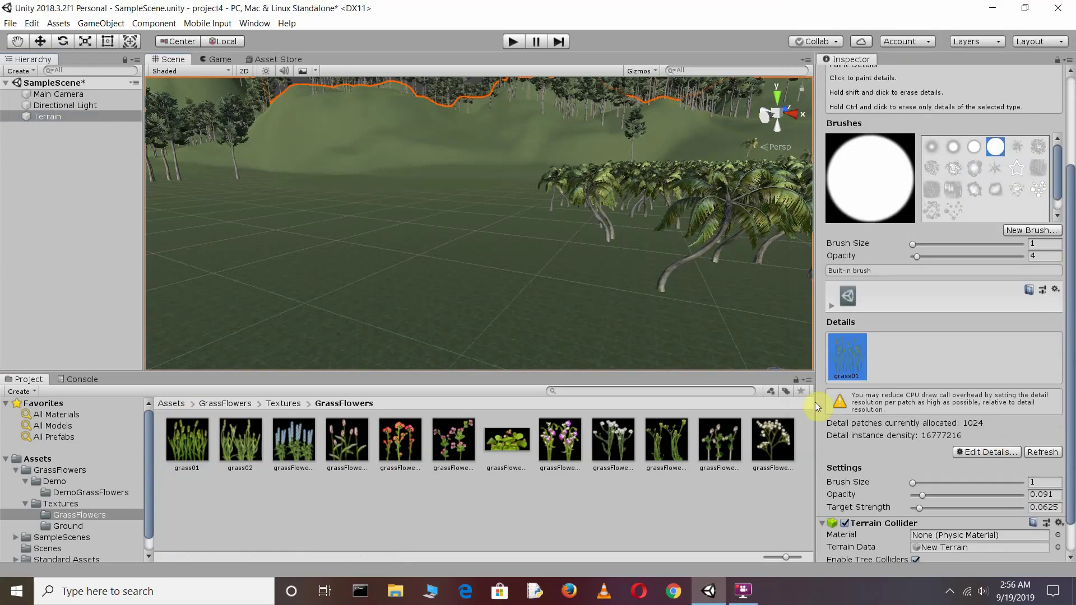
Enlarge the grass brush slightly and paint the first grass tufts onto the terrain.
left_click_drag(913, 483, 917, 484)
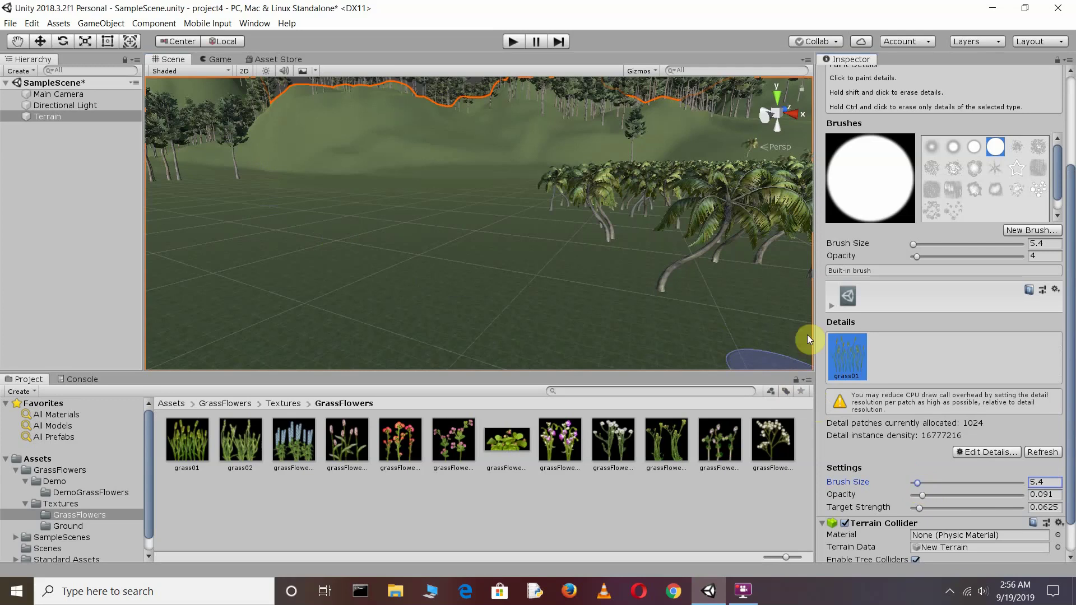
left_click(539, 231)
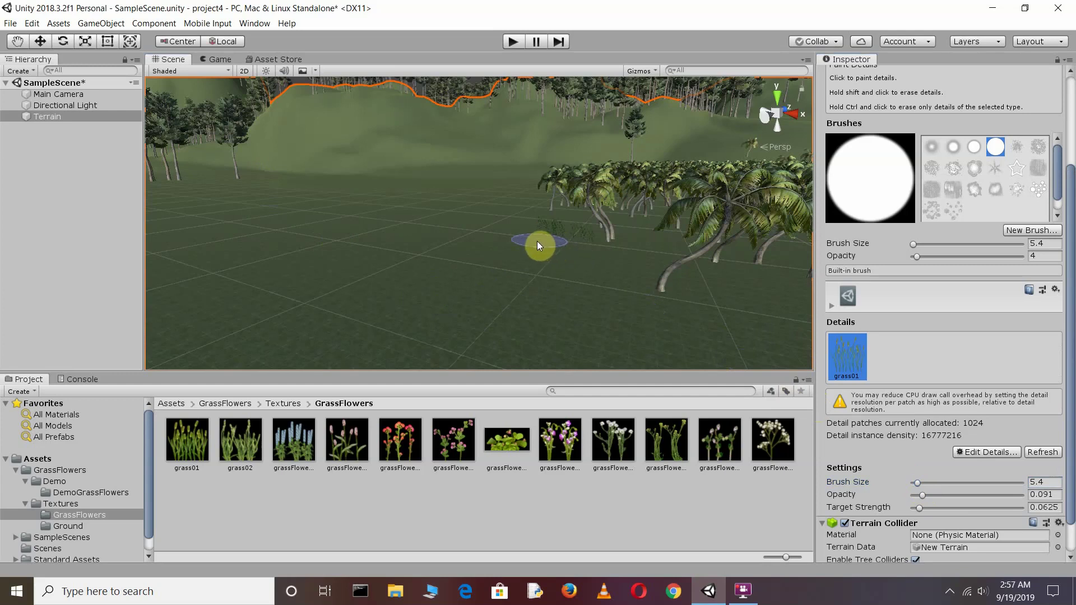
mouse_move(526, 242)
left_mouse_down()
mouse_move(469, 268)
mouse_move(401, 274)
mouse_move(520, 239)
mouse_move(533, 323)
mouse_move(474, 311)
mouse_move(548, 258)
mouse_move(514, 258)
left_mouse_up()
key("Up")
key("Up")
key("Up")
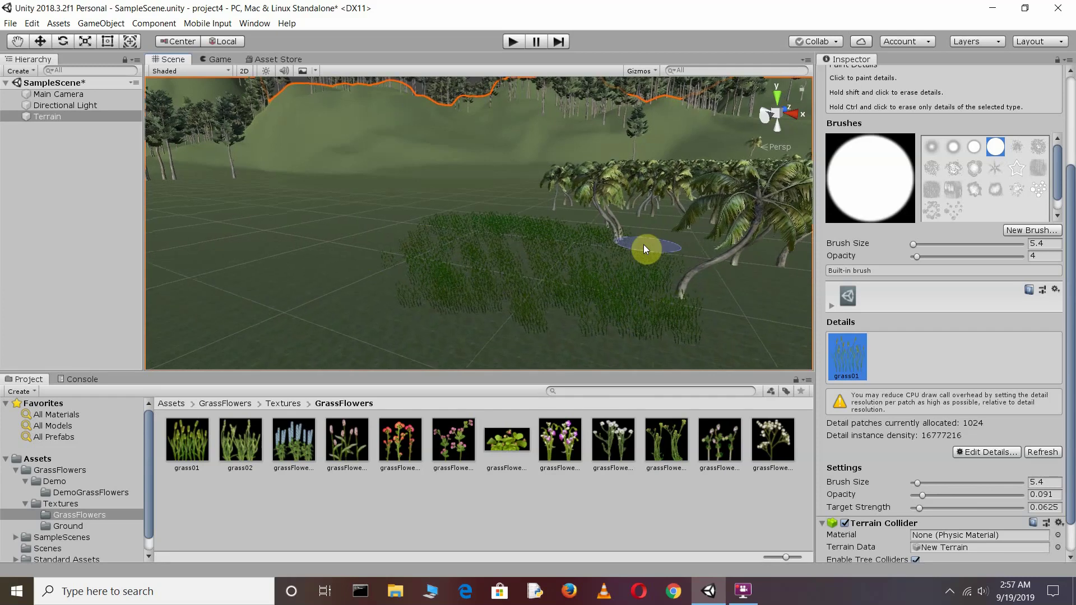
key("Up")
key("Up")
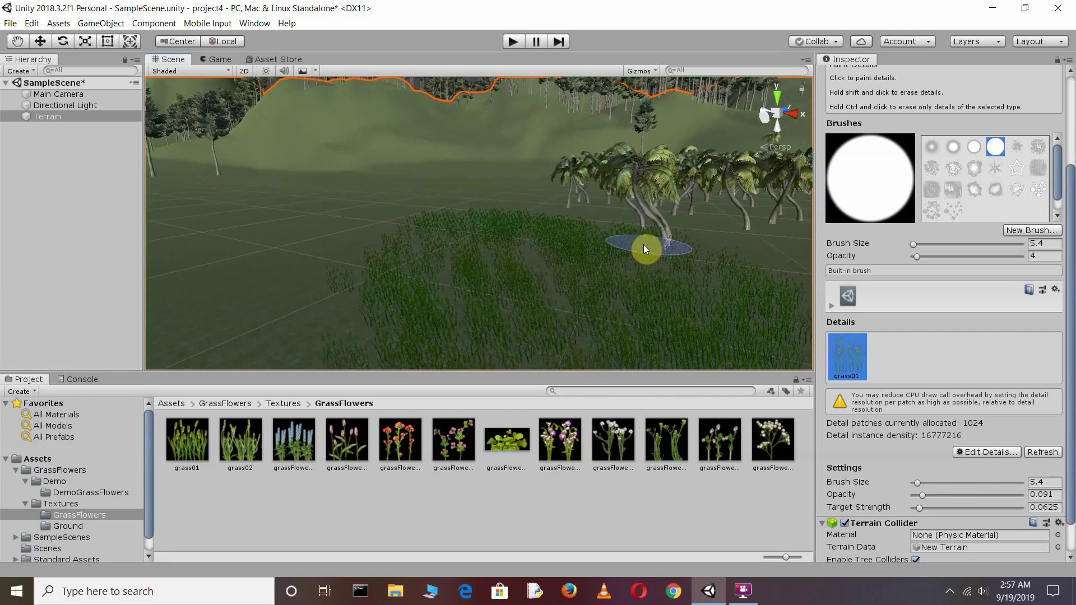
key("Up")
key("Up")
key("Up")
key("Up")
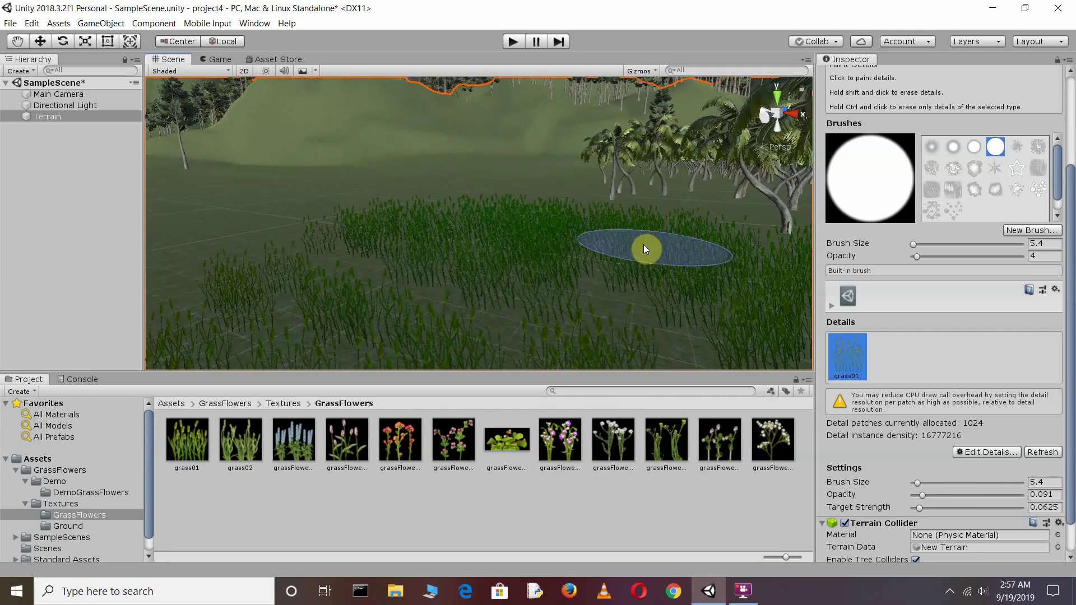
key("Up")
key("Up")
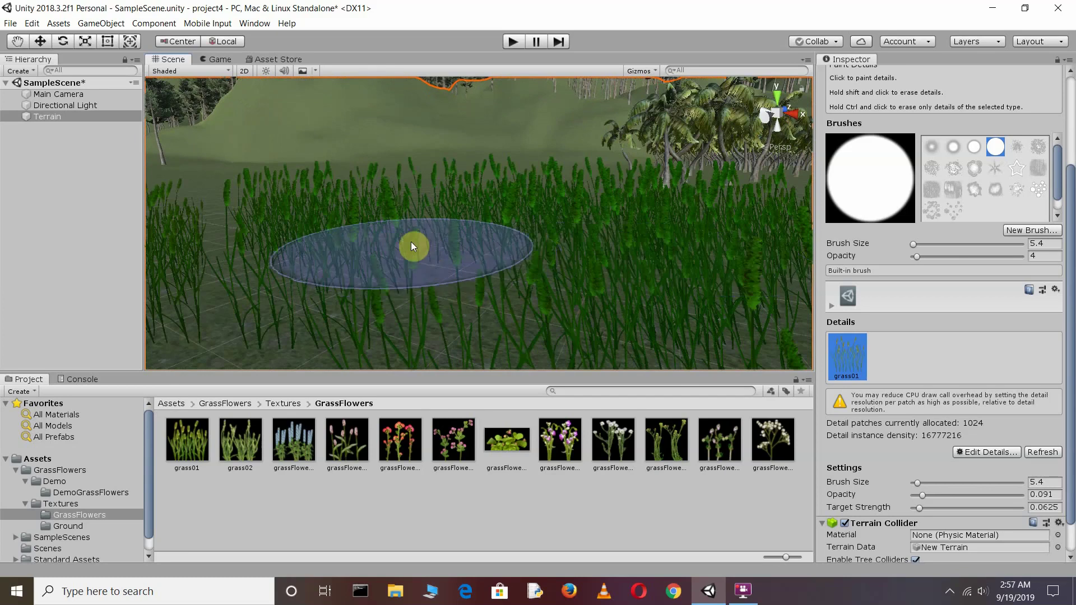
right_click_drag(413, 247, 784, 248)
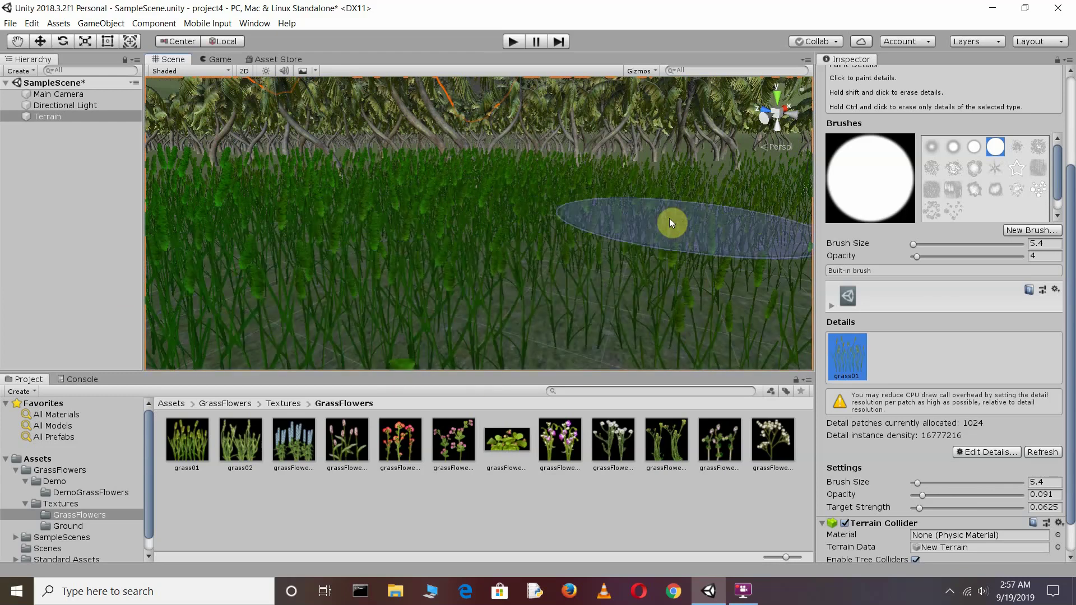
scroll(538, 245, "down", 3)
scroll(538, 247, "down", 2)
scroll(538, 247, "down", 2)
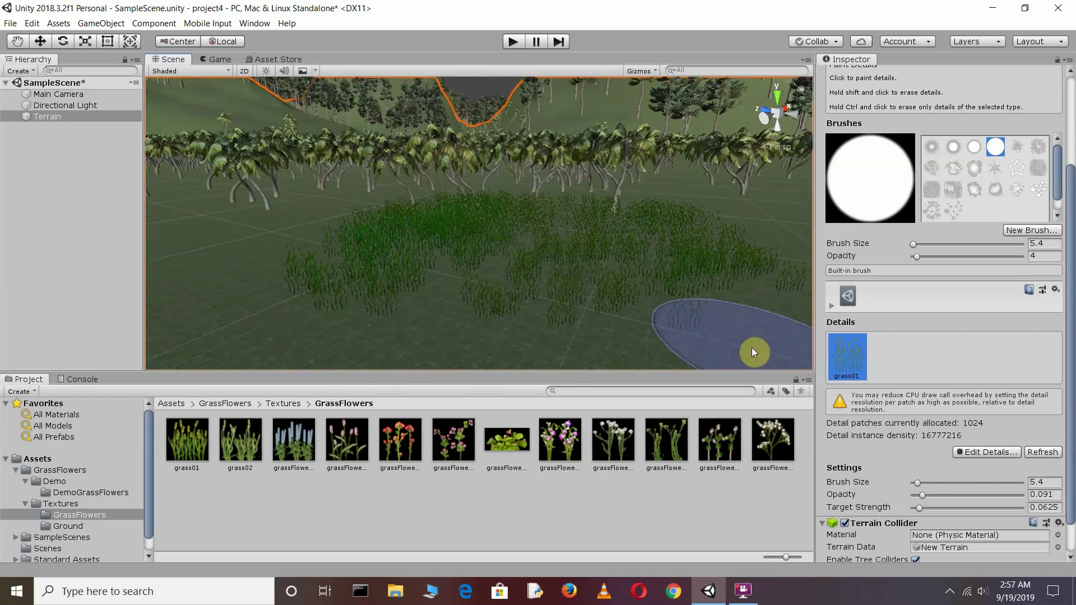
Increase the brush size to 14.3 and paint grass over the open ground near the palms.
left_click_drag(916, 483, 952, 514)
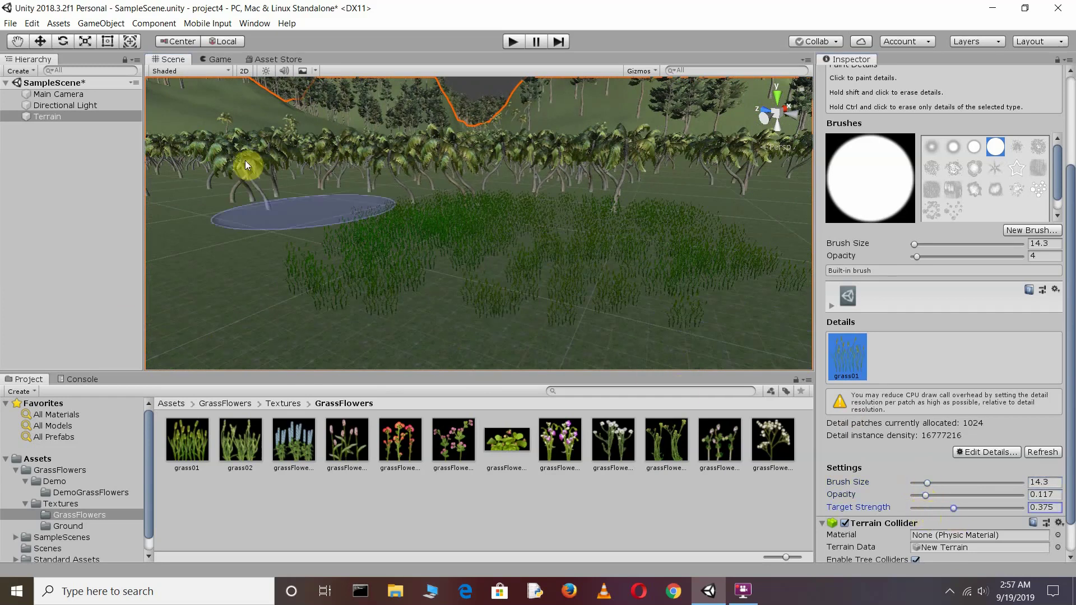
mouse_move(336, 221)
left_mouse_down()
mouse_move(281, 222)
mouse_move(676, 173)
mouse_move(323, 210)
mouse_move(729, 363)
left_mouse_up()
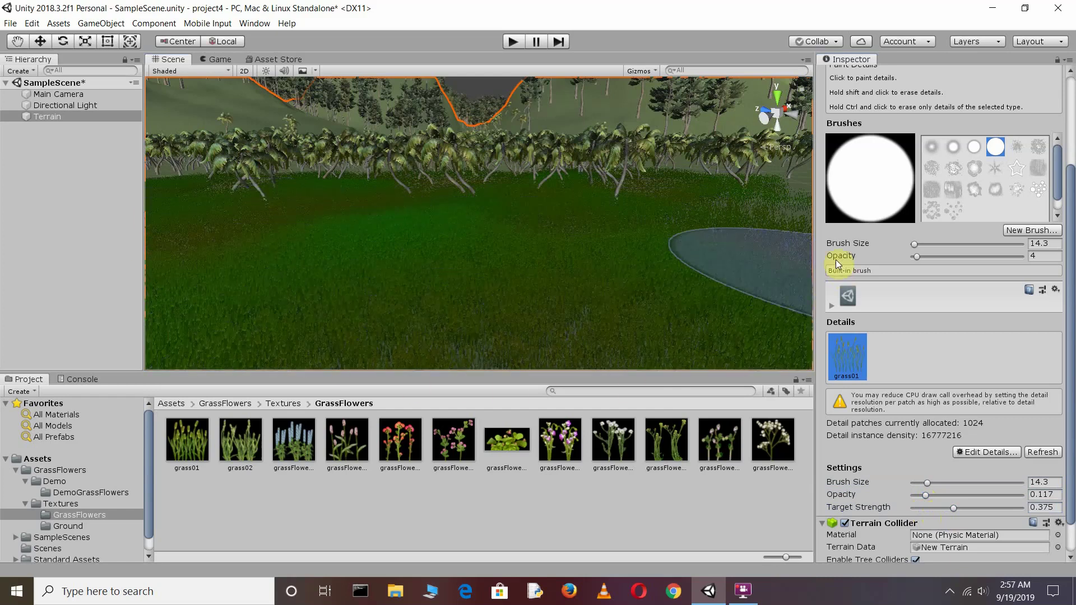
left_click_drag(727, 363, 577, 344)
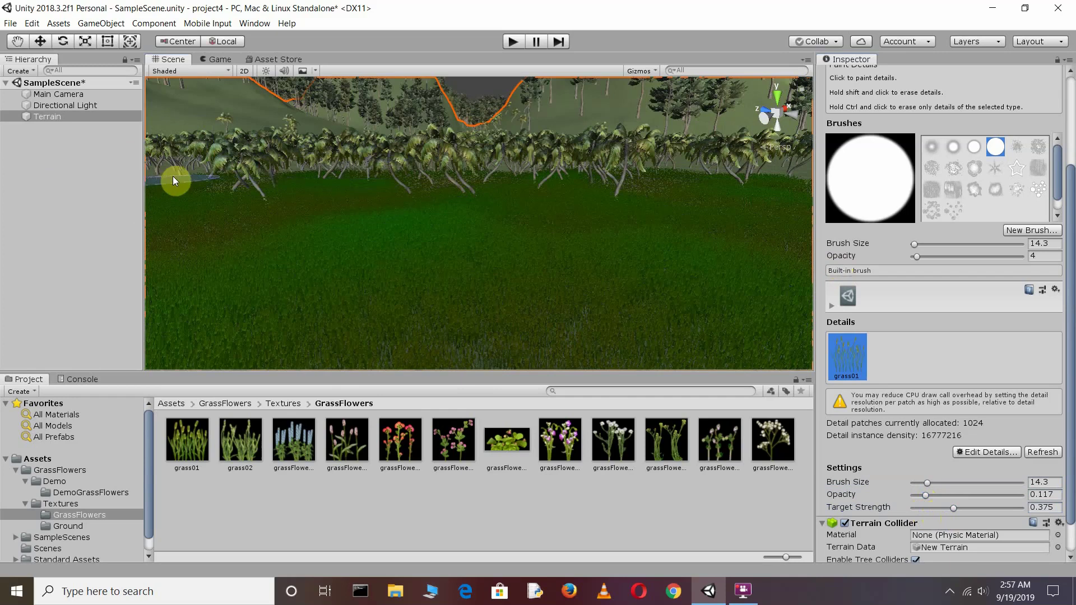
mouse_move(547, 165)
right_mouse_down()
mouse_move(514, 207)
mouse_move(681, 185)
right_mouse_up()
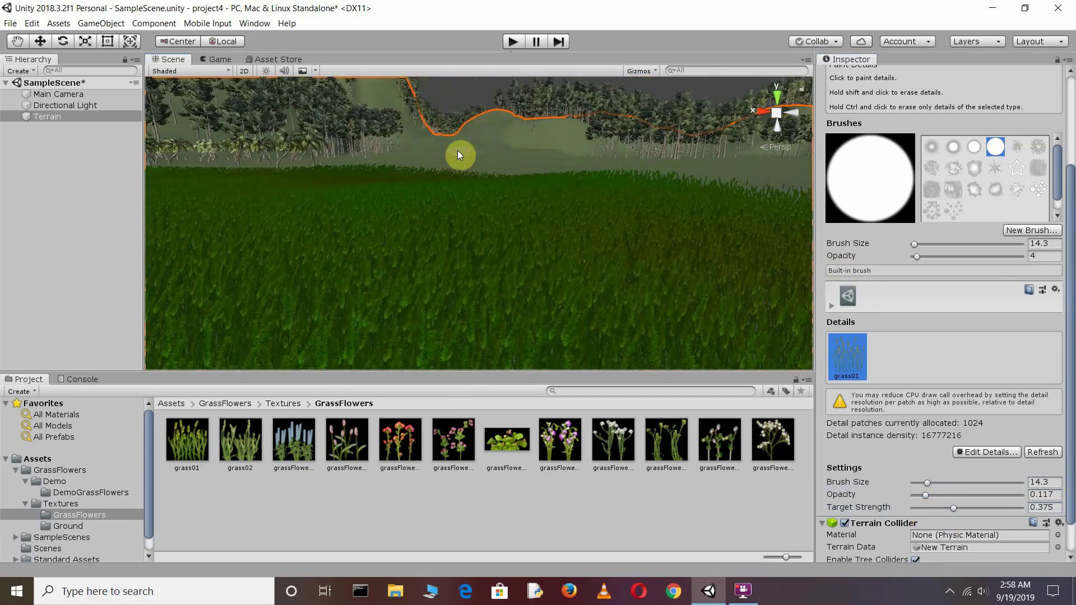
scroll(457, 150, "down", 5)
scroll(457, 151, "down", 3)
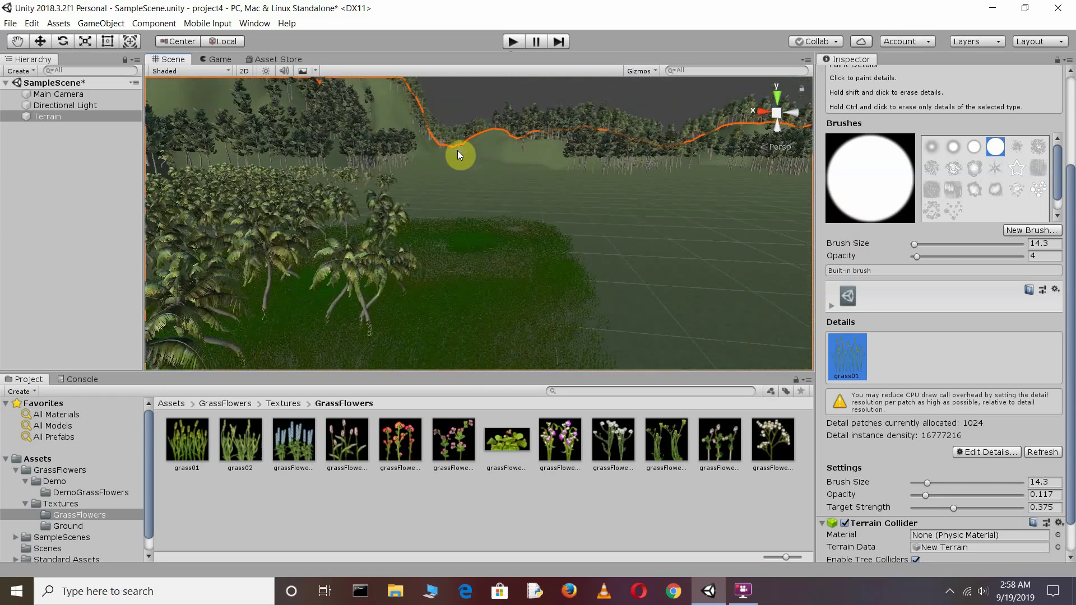
right_click_drag(696, 307, 125, 220)
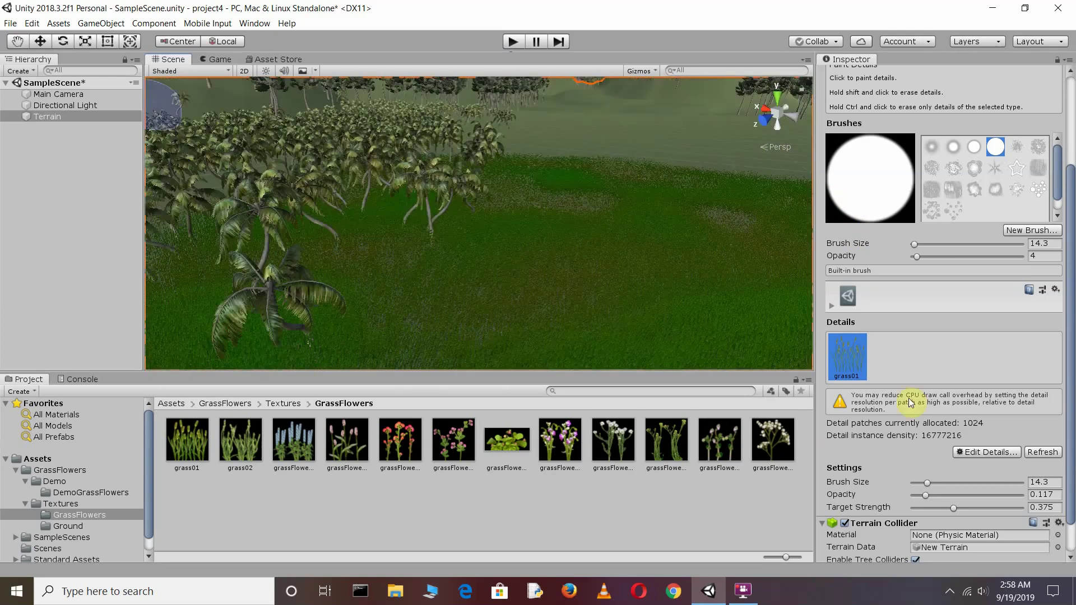
right_click_drag(315, 168, 438, 241)
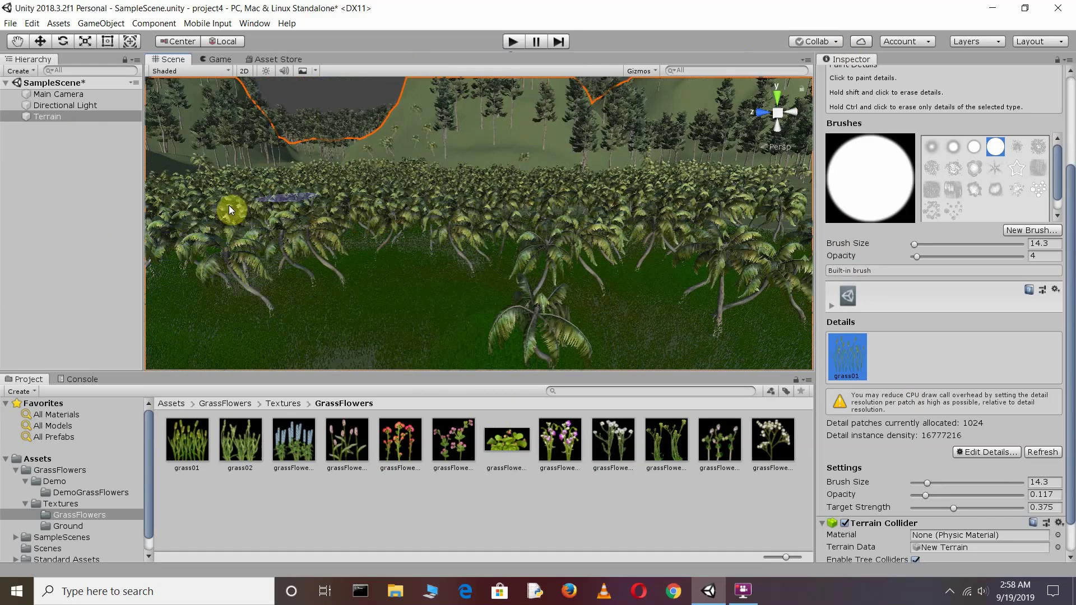
mouse_move(731, 194)
right_mouse_down()
mouse_move(573, 219)
mouse_move(643, 267)
right_mouse_up()
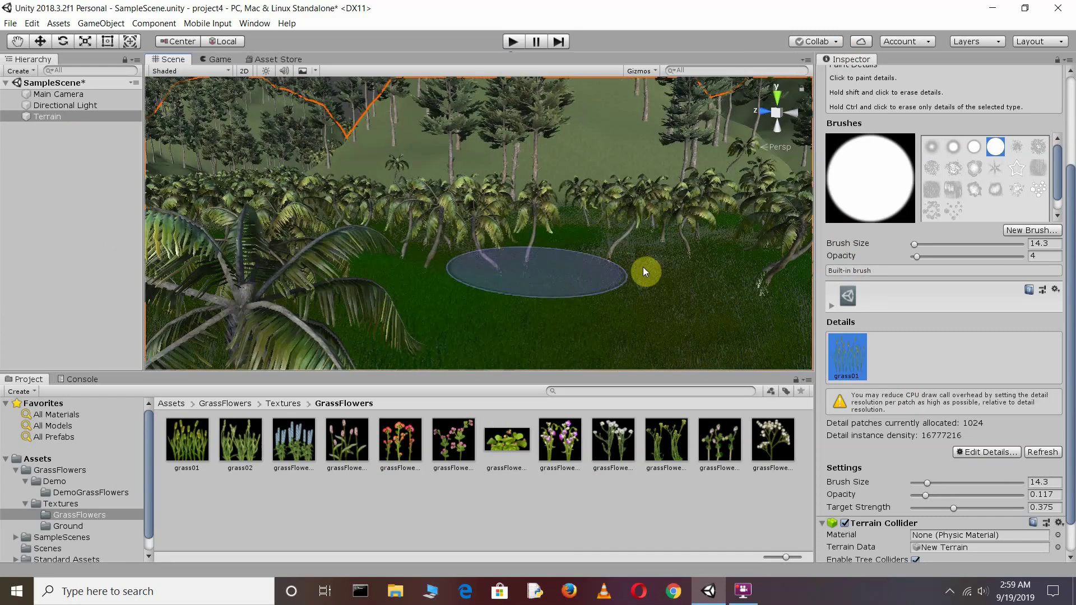
Enlarge the brush to 52.2 with strength 0.6875, then stop painting at a high overview.
mouse_move(928, 483)
left_mouse_down()
mouse_move(969, 483)
mouse_move(987, 508)
left_mouse_up()
mouse_move(587, 197)
right_mouse_down()
mouse_move(537, 66)
mouse_move(495, 203)
mouse_move(546, 245)
right_mouse_up()
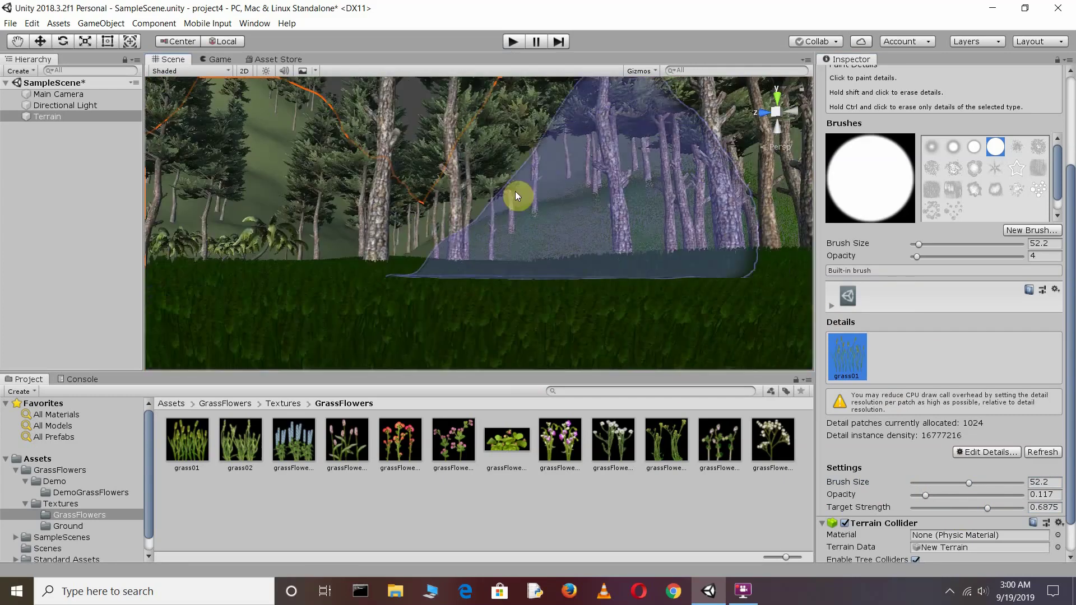
right_click_drag(545, 245, 687, 188)
key("q")
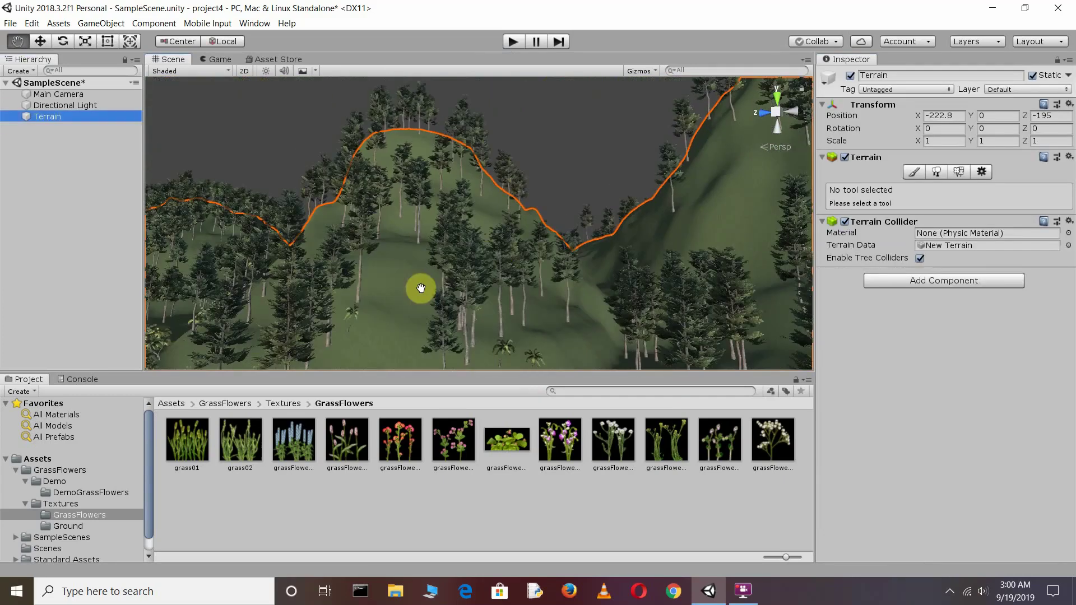
key("shift+y")
mouse_move(516, 336)
right_mouse_down()
mouse_move(516, 266)
mouse_move(644, 123)
mouse_move(545, 183)
mouse_move(615, 288)
right_mouse_up()
left_click(910, 171)
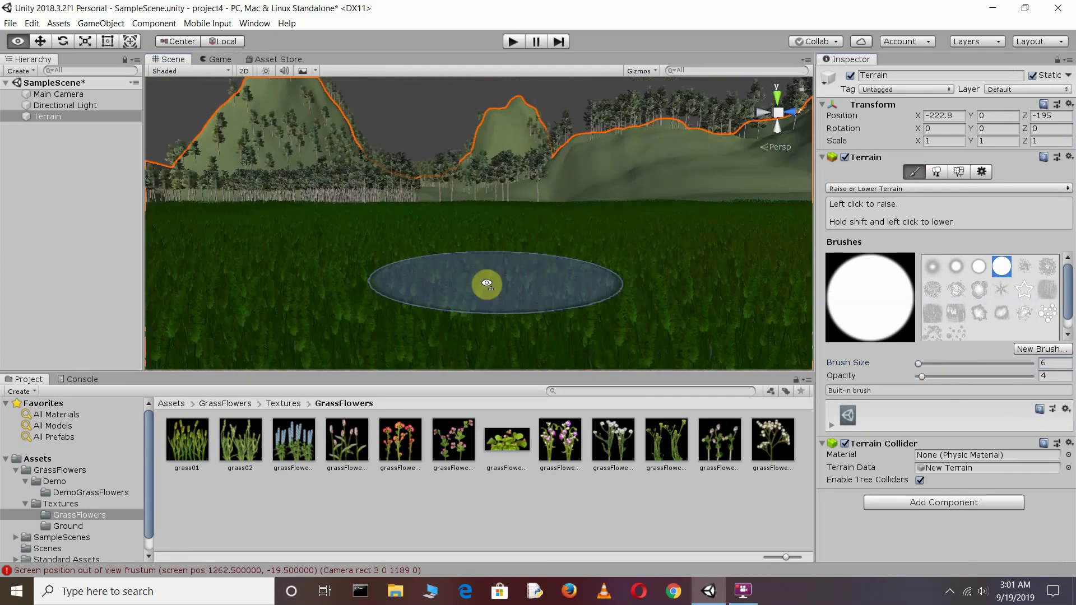
mouse_move(480, 281)
right_mouse_down()
mouse_move(307, 209)
mouse_move(522, 298)
mouse_move(315, 179)
mouse_move(256, 163)
mouse_move(516, 139)
mouse_move(548, 184)
mouse_move(732, 181)
mouse_move(427, 228)
mouse_move(663, 224)
mouse_move(425, 233)
mouse_move(698, 231)
right_mouse_up()
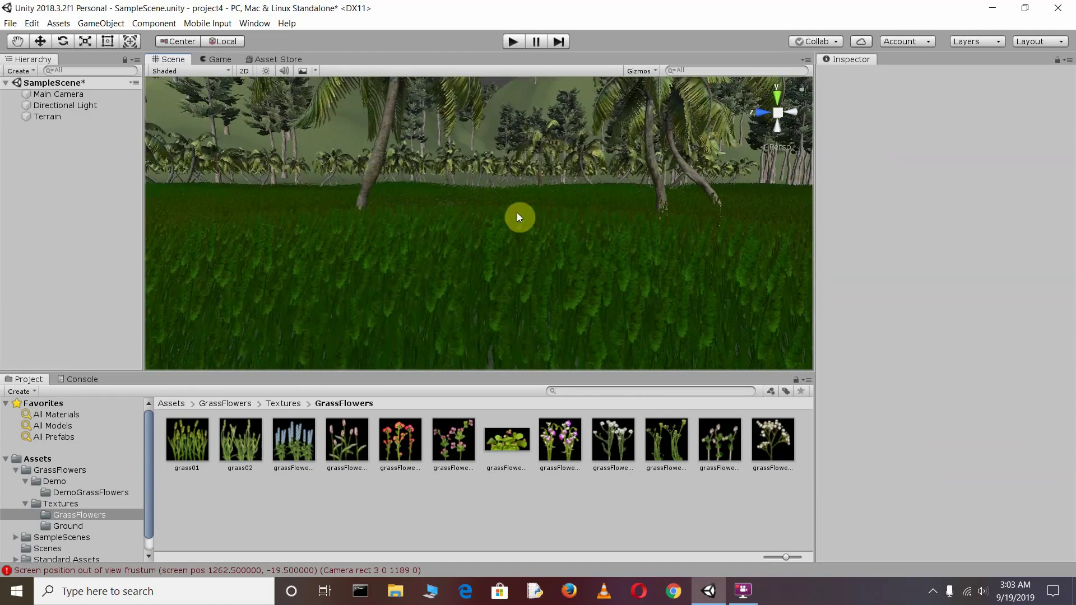
scroll(517, 213, "down", 3)
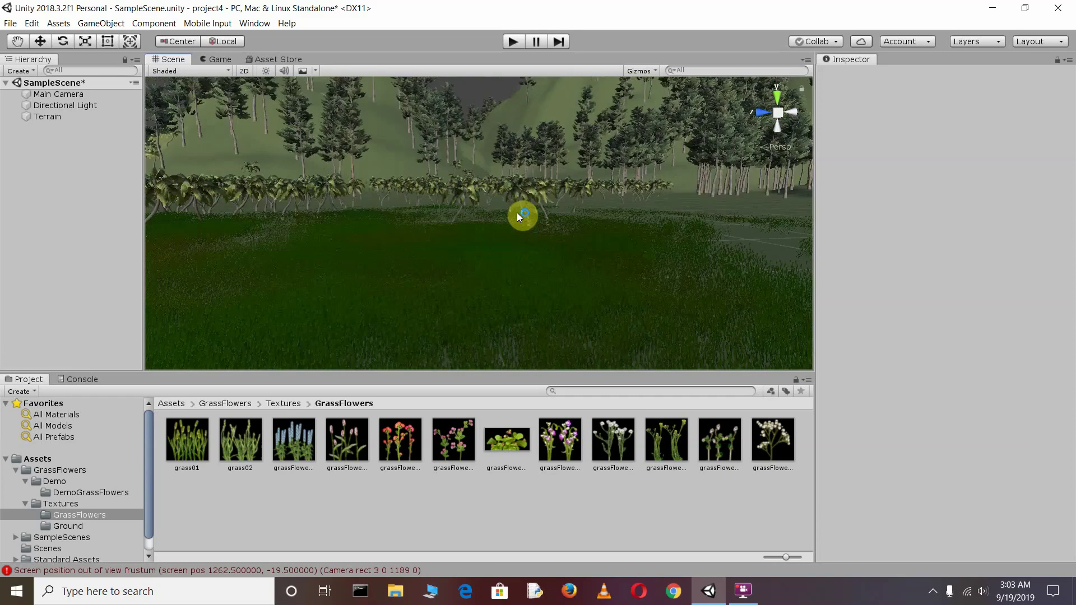
scroll(516, 213, "down", 3)
scroll(517, 213, "down", 5)
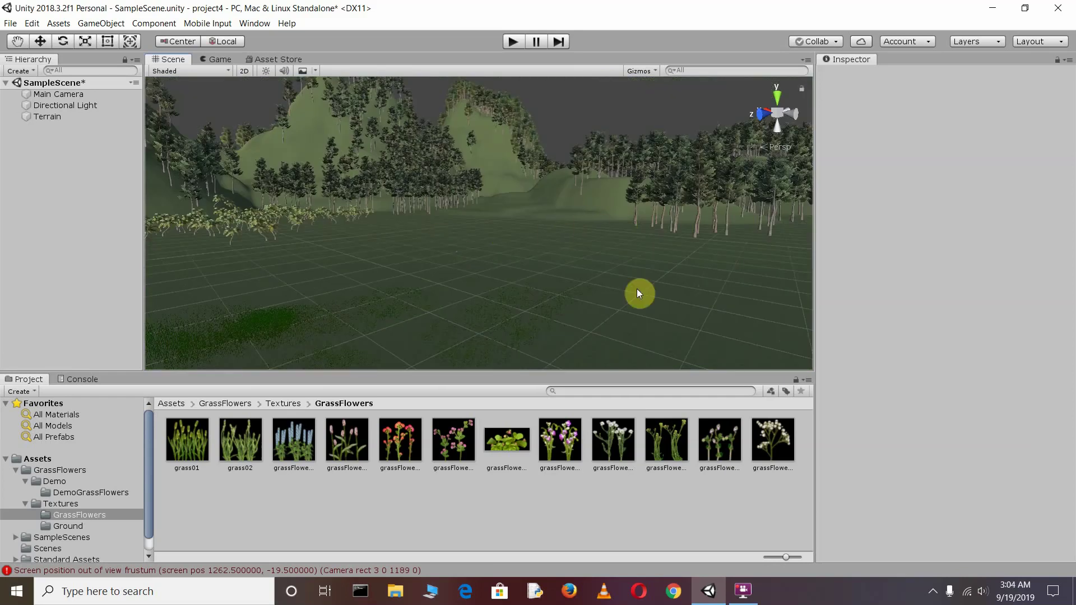
Collapse GrassFlowers and browse to Standard Assets/Environment/Water/Water/Prefabs in the Project window.
right_click_drag(483, 213, 206, 426)
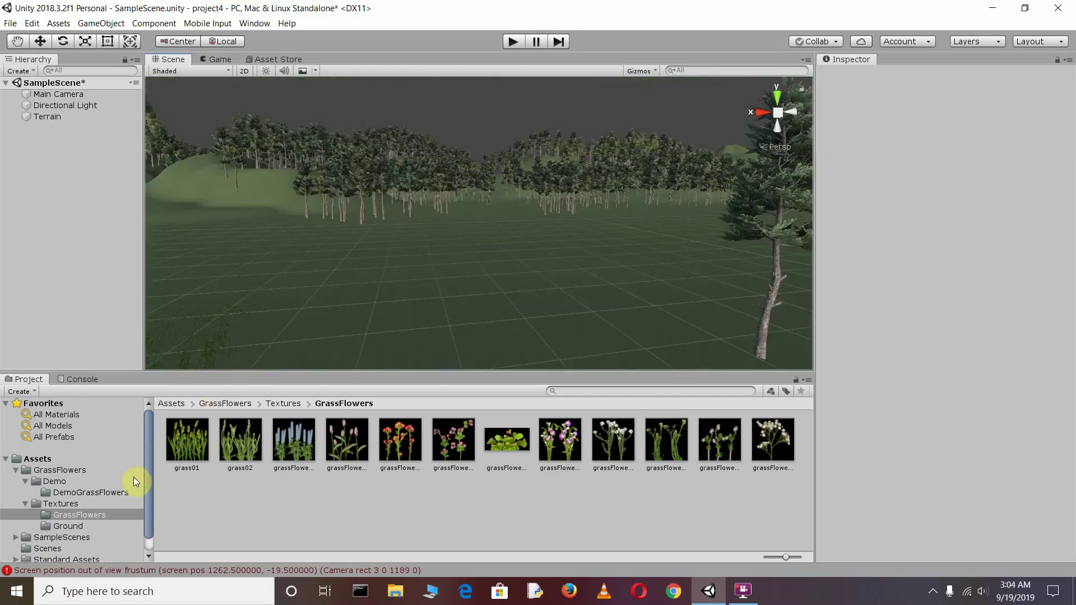
scroll(84, 507, "down", 1)
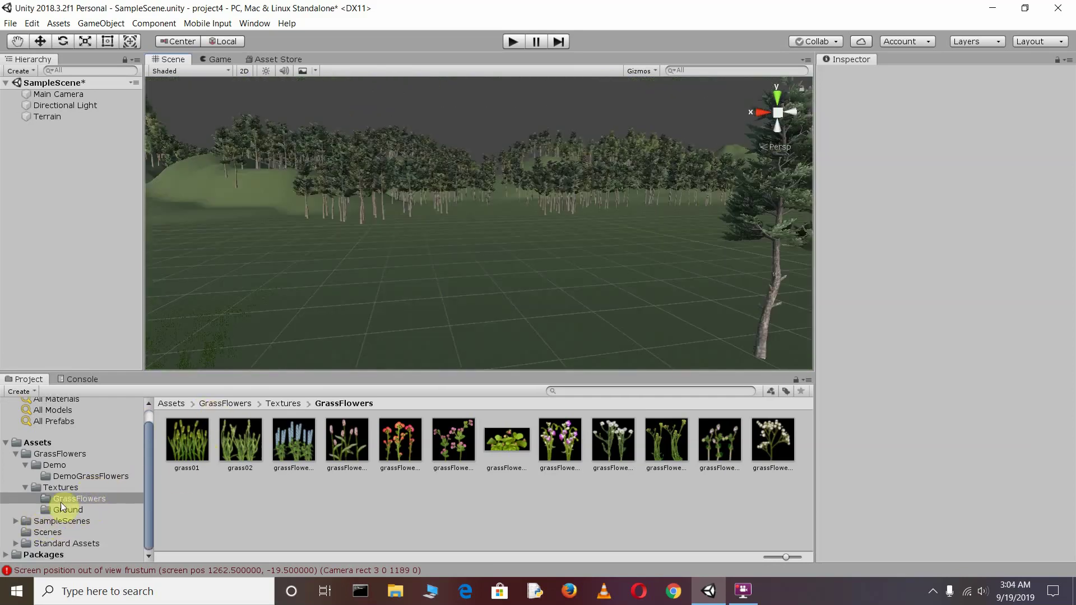
left_click(15, 454)
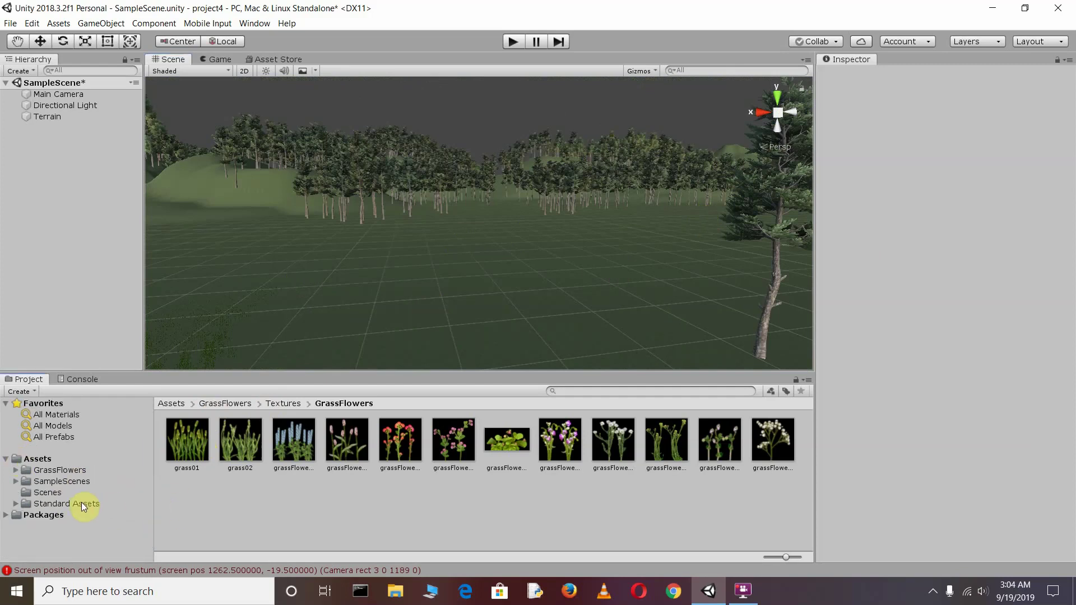
left_click(83, 505)
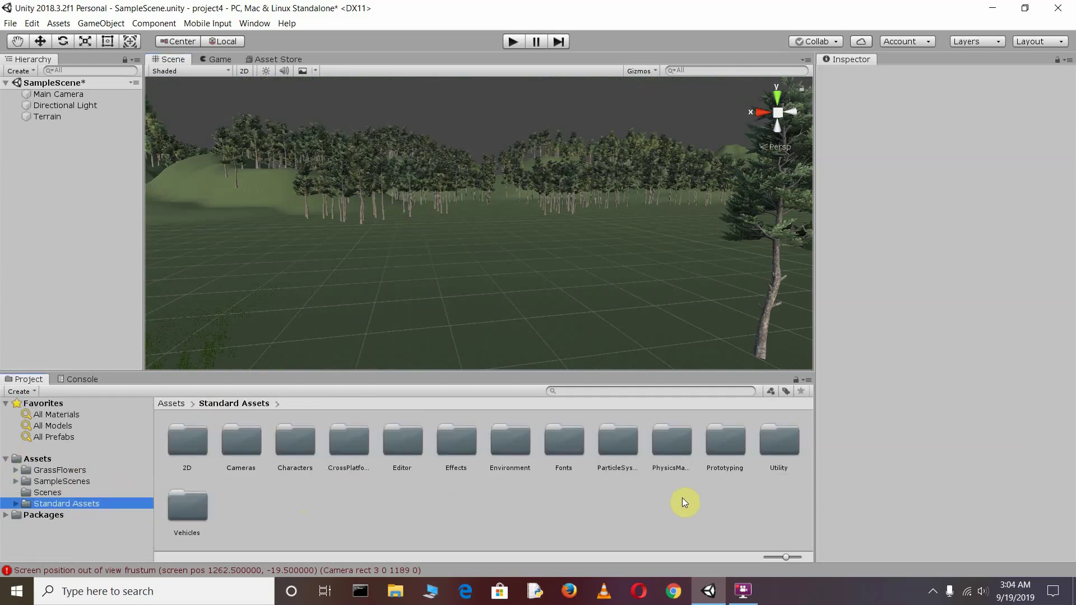
double_click(510, 446)
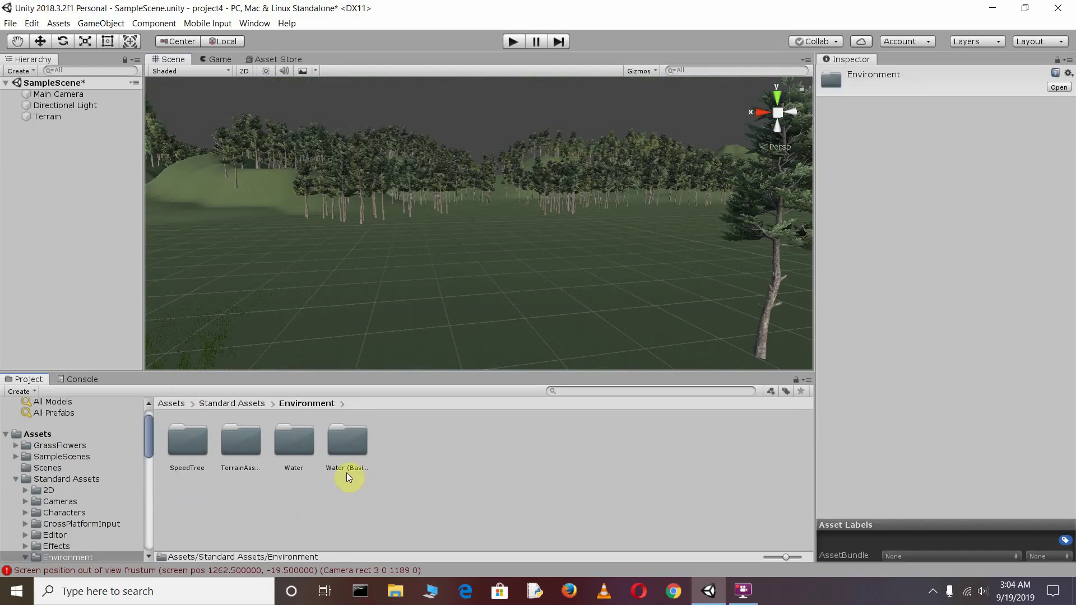
double_click(297, 441)
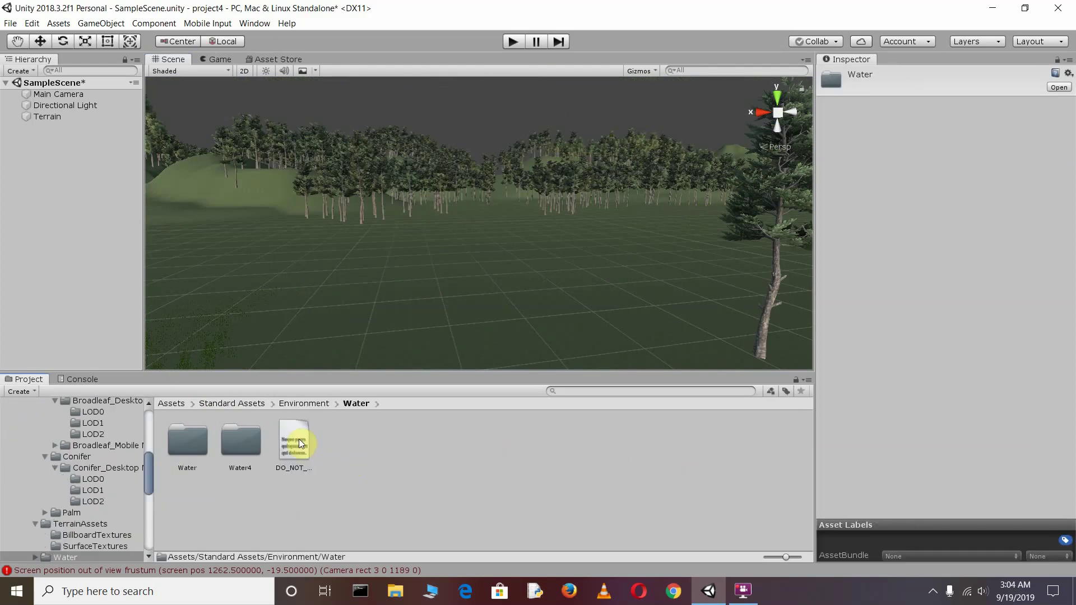
double_click(197, 442)
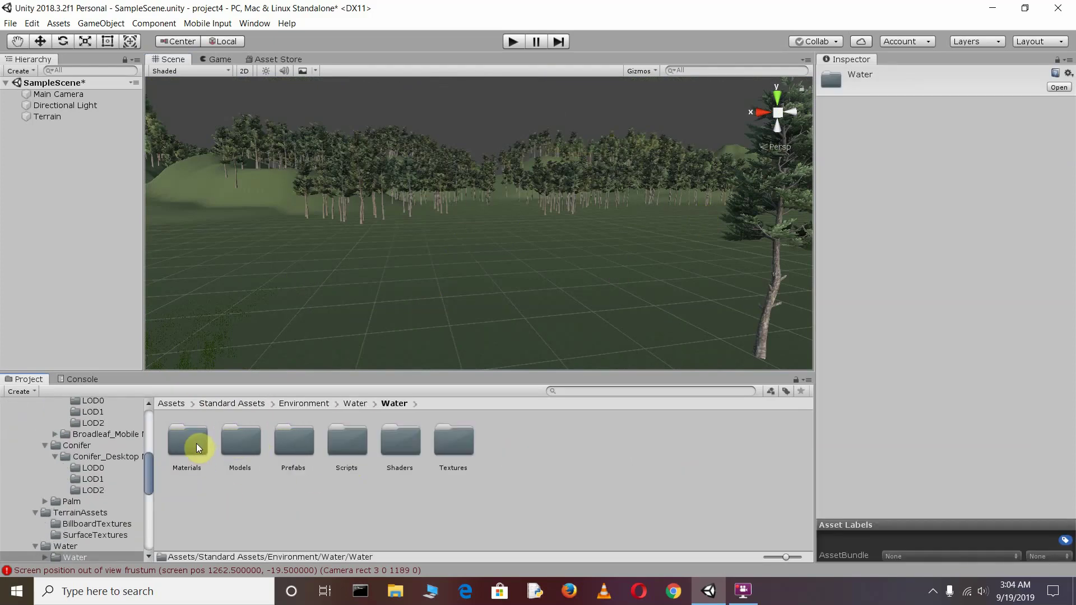
double_click(300, 445)
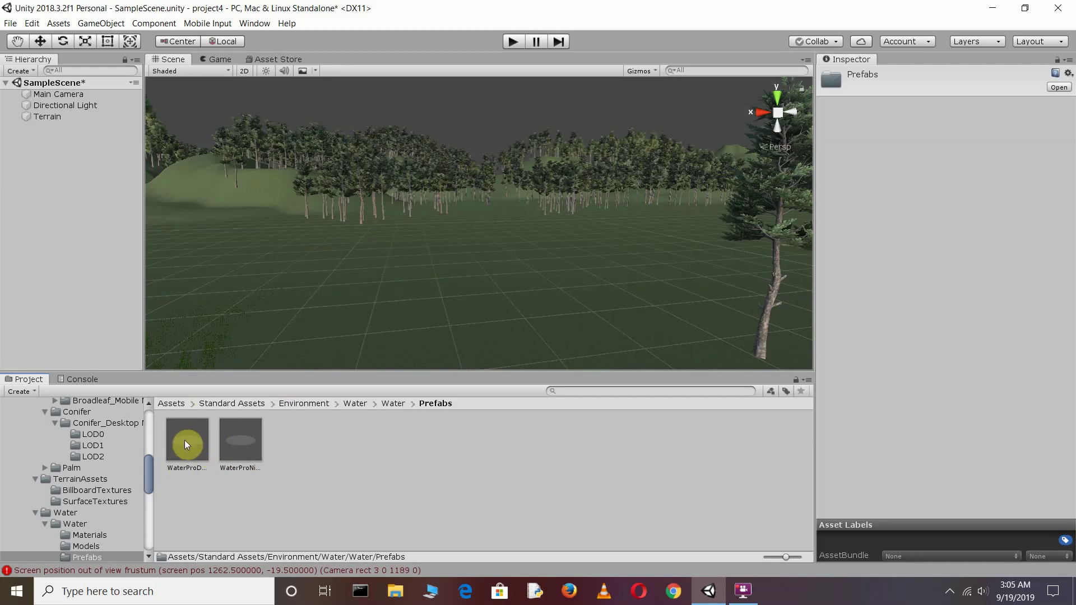
Drop the WaterProDaytime prefab onto the ground and raise it to Y 1.4.
mouse_move(187, 444)
left_mouse_down()
mouse_move(331, 275)
mouse_move(330, 301)
left_mouse_up()
left_click_drag(376, 264, 376, 263)
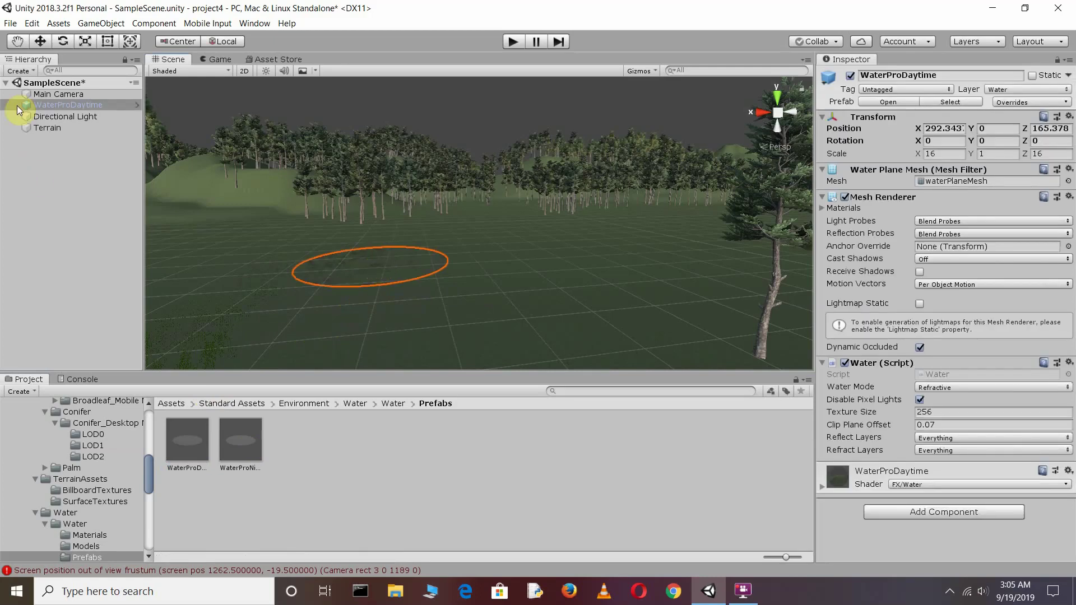
left_click(39, 42)
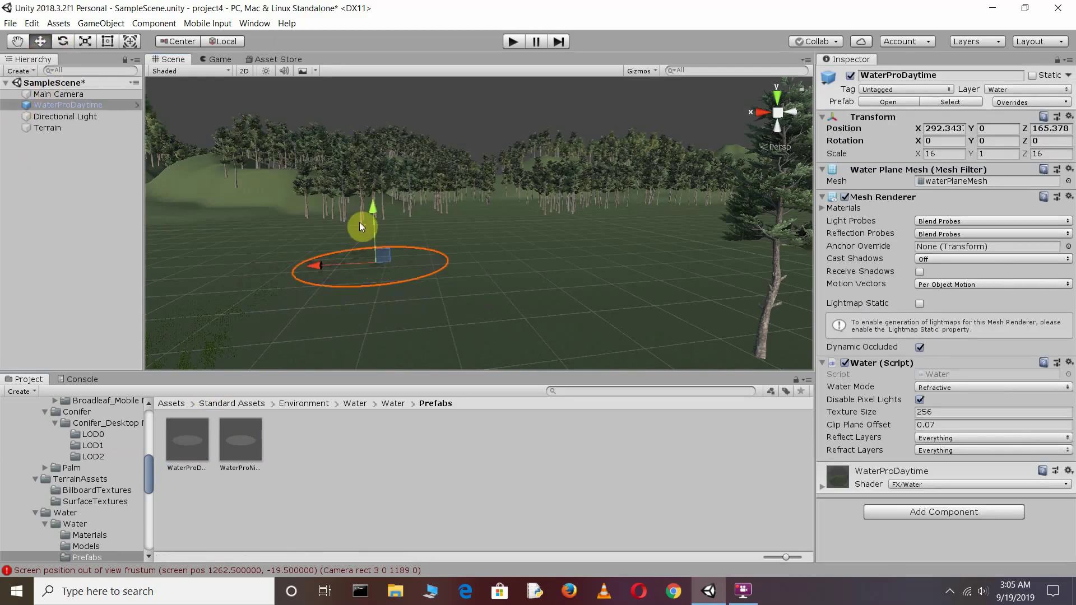
mouse_move(377, 212)
left_mouse_down()
mouse_move(377, 172)
mouse_move(372, 213)
mouse_move(370, 205)
left_mouse_up()
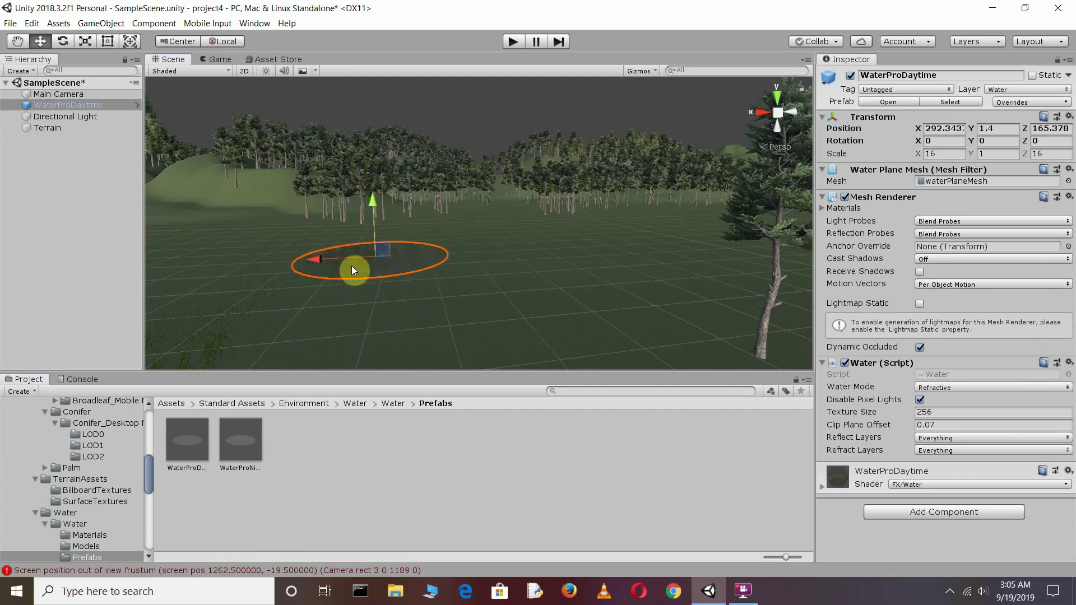
Orbit around the daytime water to show the hills behind, then frame it.
mouse_move(387, 264)
left_mouse_down("alt")
mouse_move(270, 286)
mouse_move(395, 256)
left_mouse_up("alt")
scroll(395, 255, "up", 5)
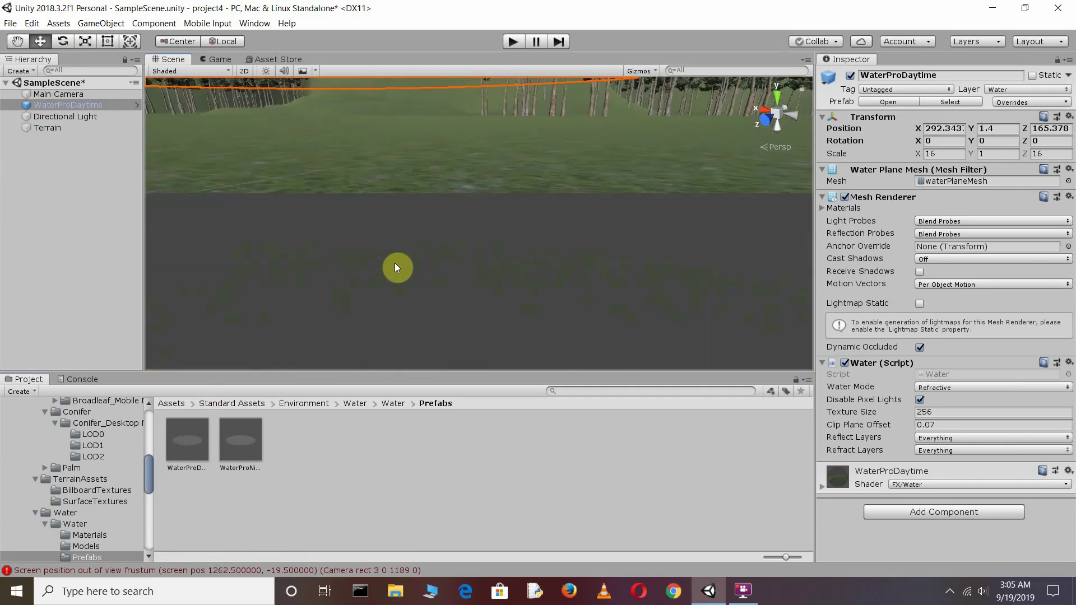
left_click_drag(394, 263, 792, 256, "alt")
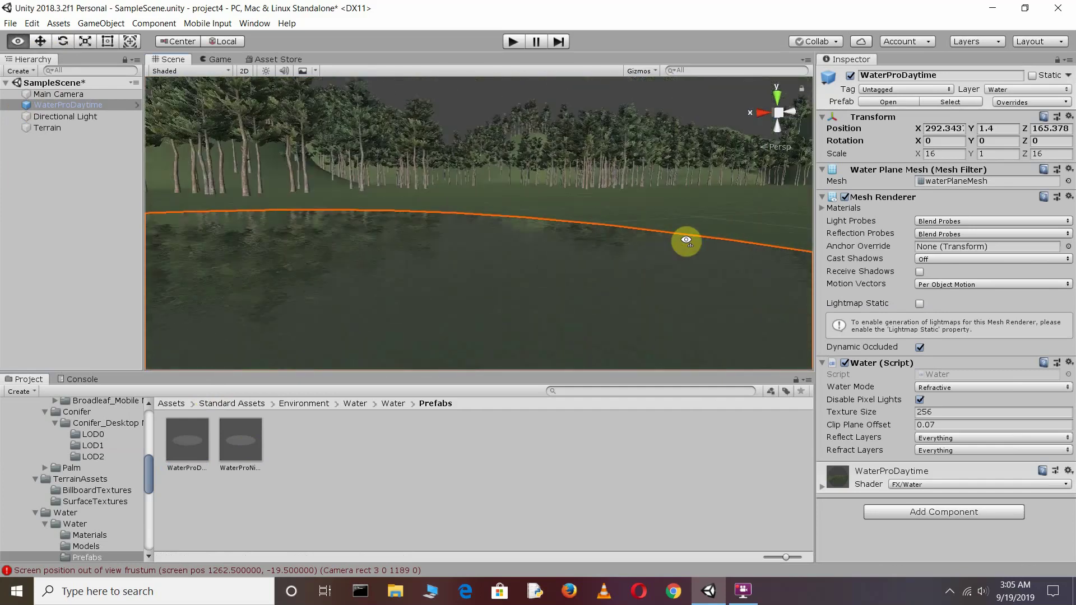
left_click_drag(469, 283, 742, 278, "alt")
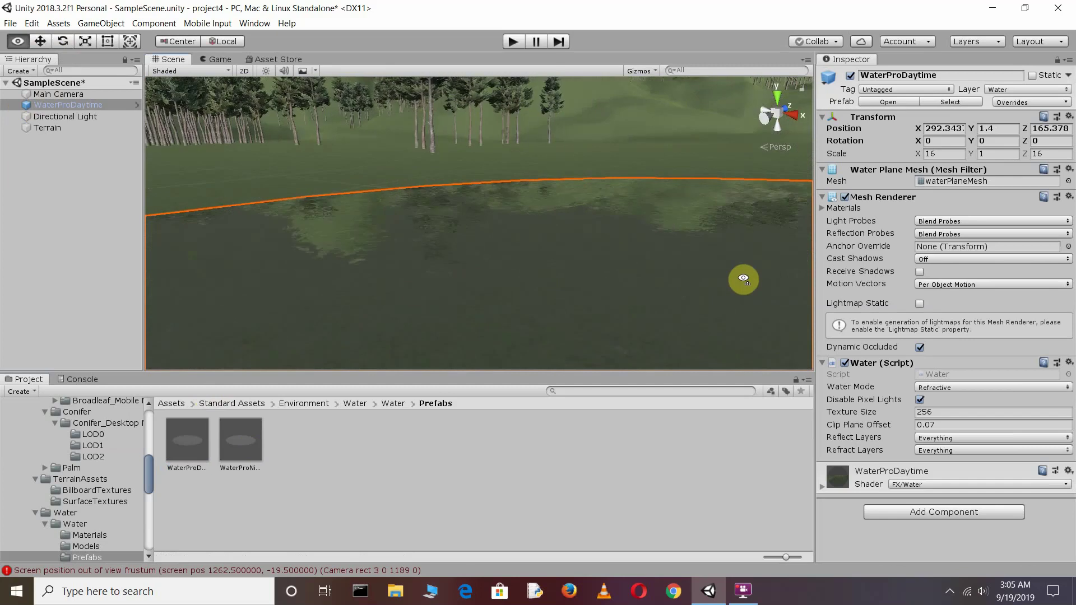
mouse_move(416, 295)
left_mouse_down("alt")
mouse_move(566, 297)
mouse_move(568, 259)
mouse_move(652, 255)
left_mouse_up("alt")
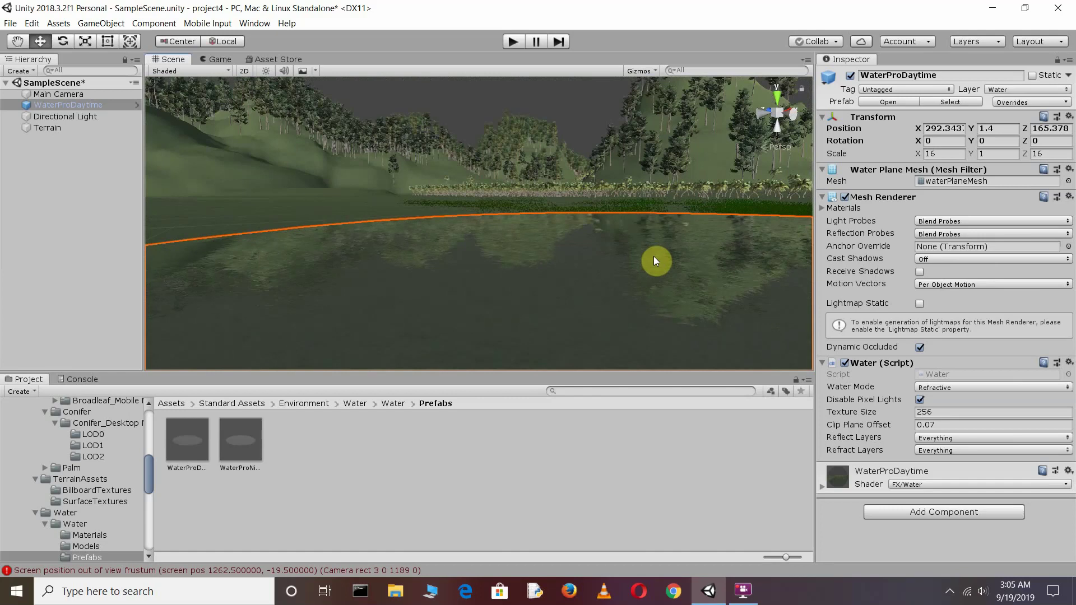
key("f")
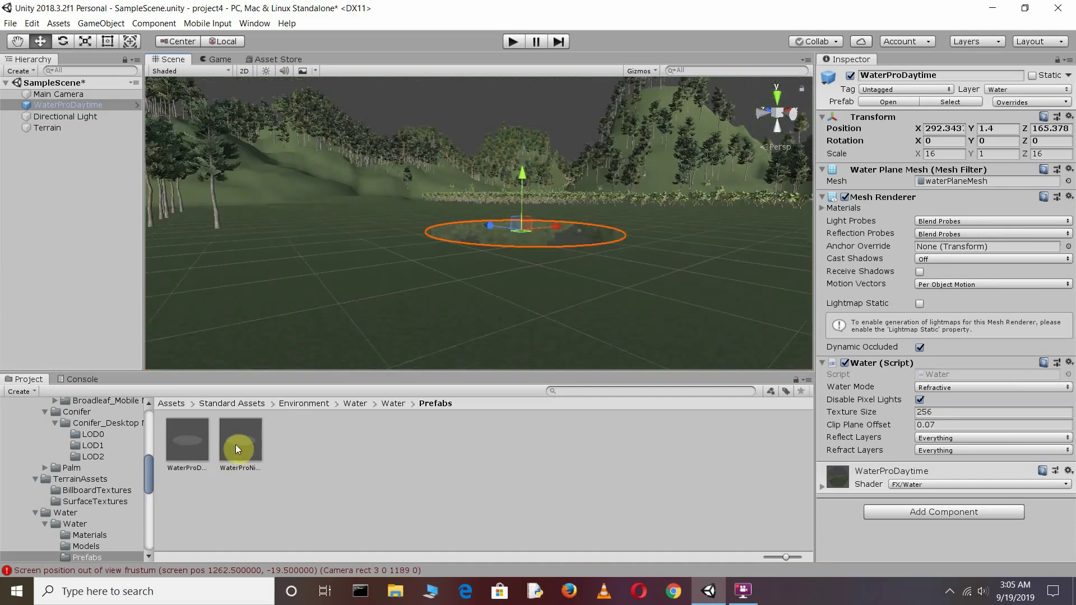
Drop the WaterProNighttime prefab into the scene and raise it to Y 0.29.
left_click_drag(235, 445, 287, 318)
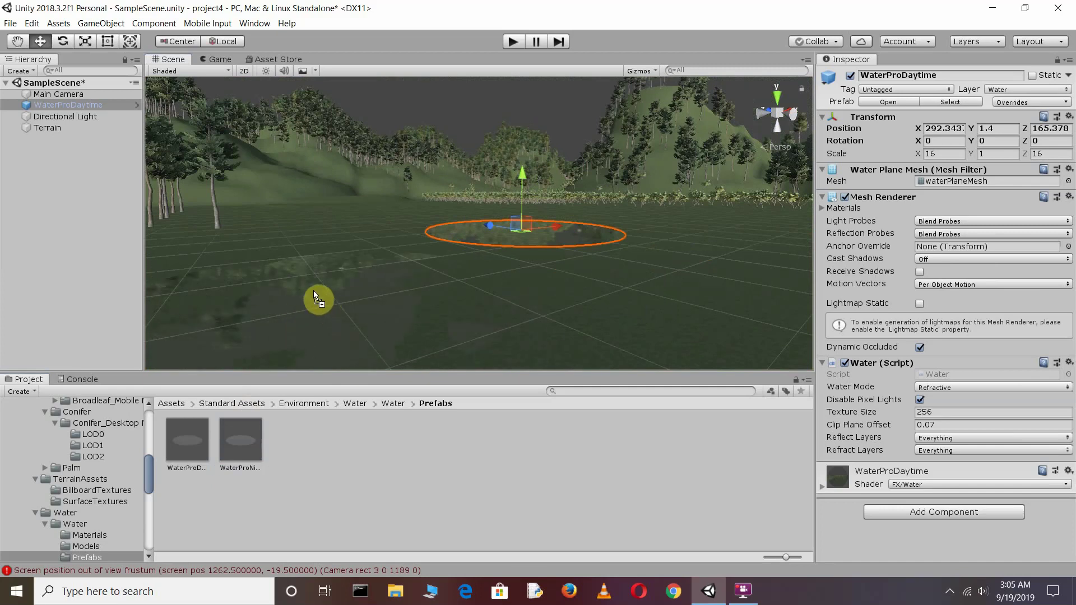
mouse_move(323, 301)
left_mouse_down()
mouse_move(378, 251)
mouse_move(228, 288)
left_mouse_up()
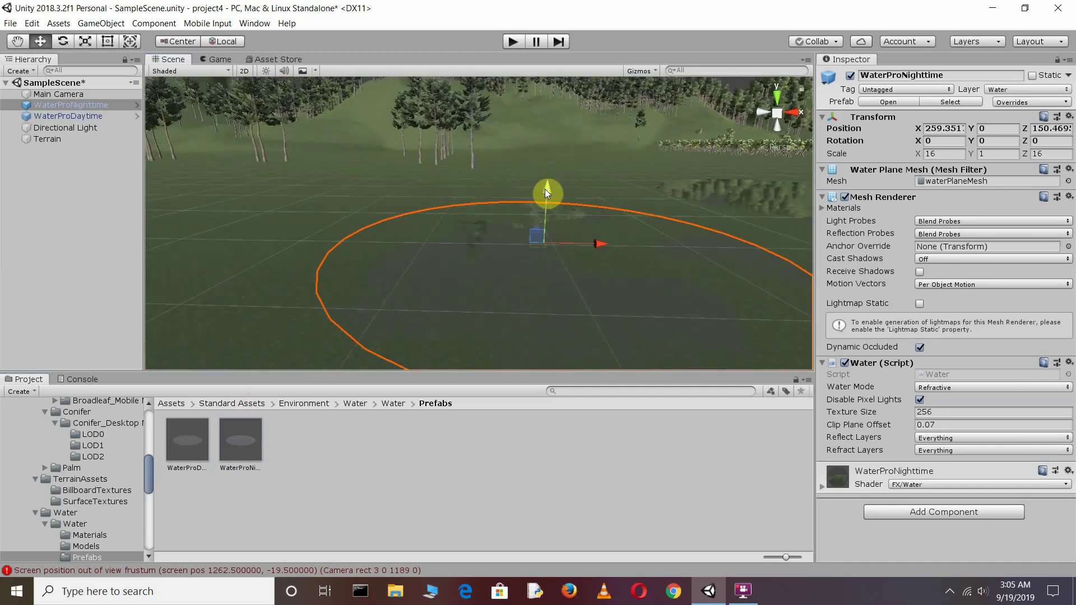
mouse_move(545, 189)
left_mouse_down()
mouse_move(544, 146)
mouse_move(560, 210)
mouse_move(517, 228)
left_mouse_up()
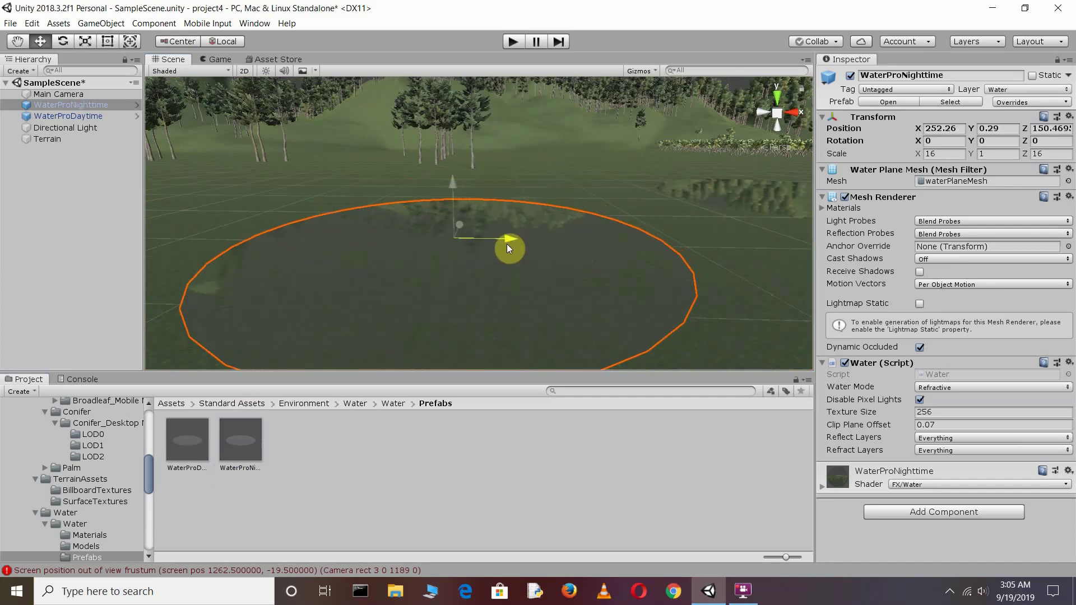
mouse_move(517, 132)
left_mouse_down("alt")
mouse_move(431, 52)
mouse_move(521, 233)
left_mouse_up("alt")
scroll(524, 231, "up", 5)
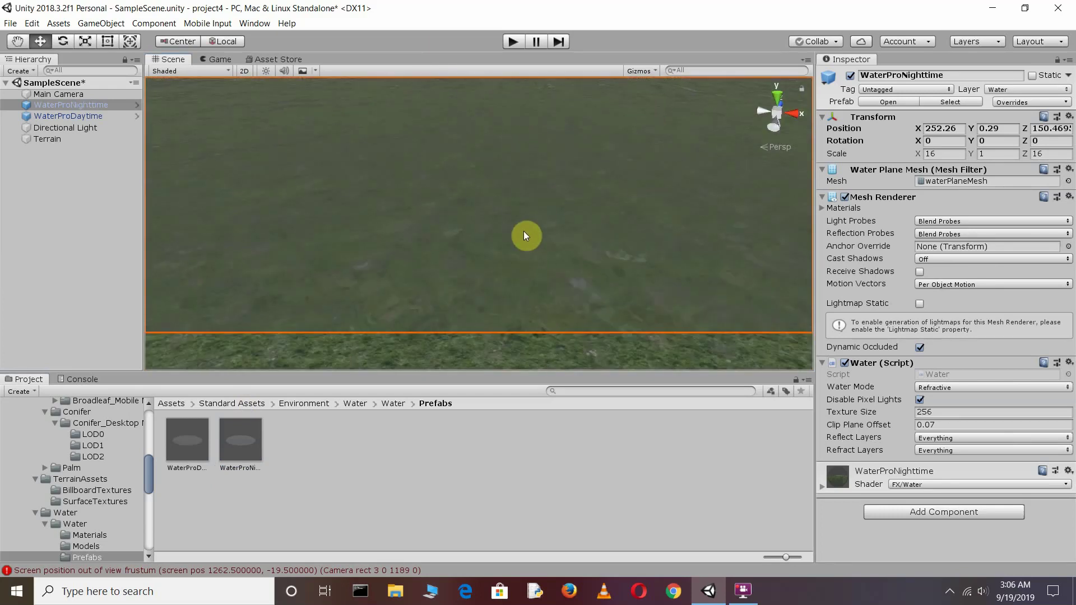
mouse_move(523, 231)
left_mouse_down("alt")
mouse_move(492, 164)
mouse_move(490, 205)
mouse_move(363, 245)
left_mouse_up("alt")
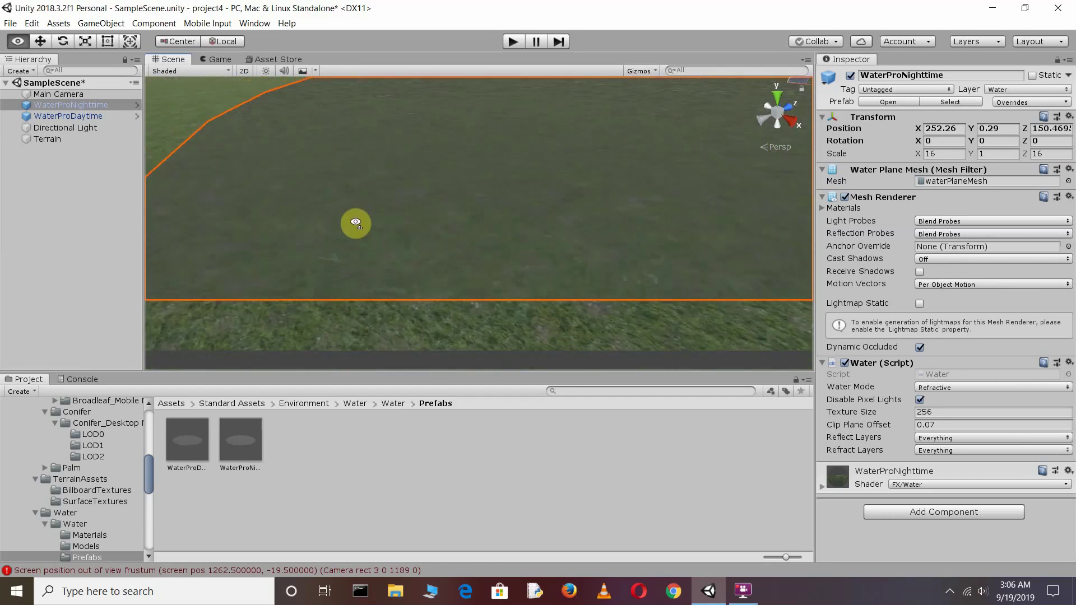
Enable Scene sky and fog effects and inspect the lake's reflections of hills and trees.
left_click(301, 69)
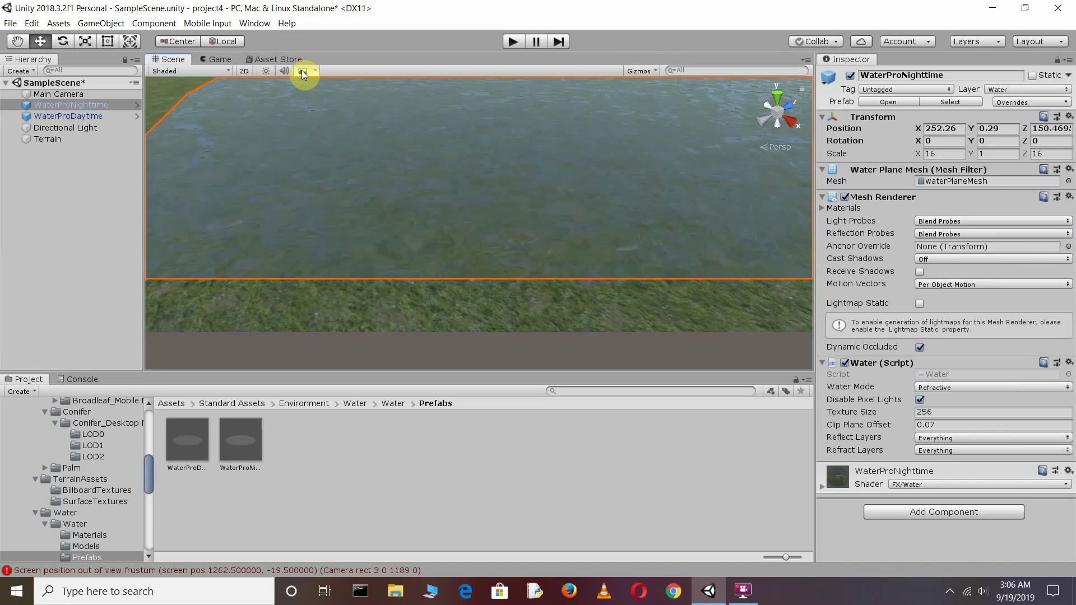
left_click_drag(464, 127, 487, 10, "alt")
mouse_move(450, 182)
left_mouse_down("alt")
mouse_move(713, 174)
mouse_move(910, 186)
left_mouse_up("alt")
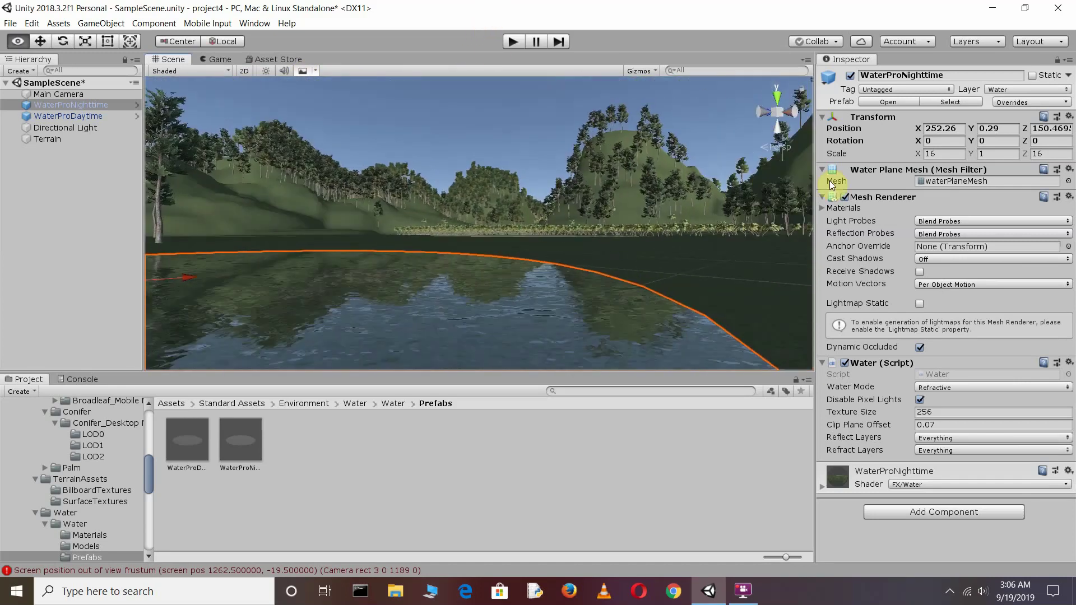
left_click_drag(385, 254, 427, 236)
scroll(427, 236, "down", 3)
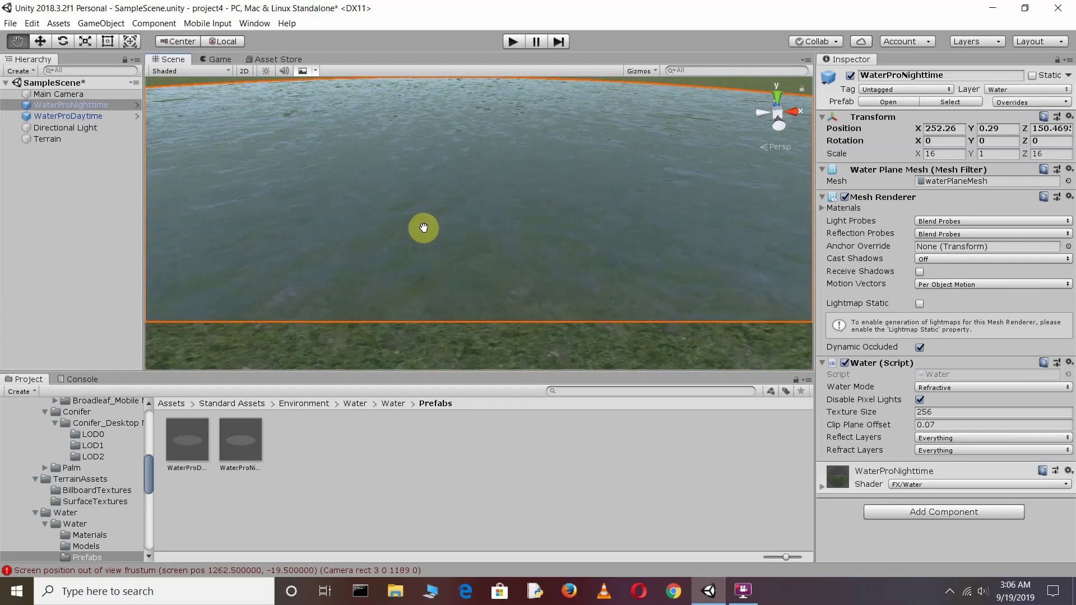
left_click(449, 501)
left_click_drag(447, 296, 453, 182, "alt")
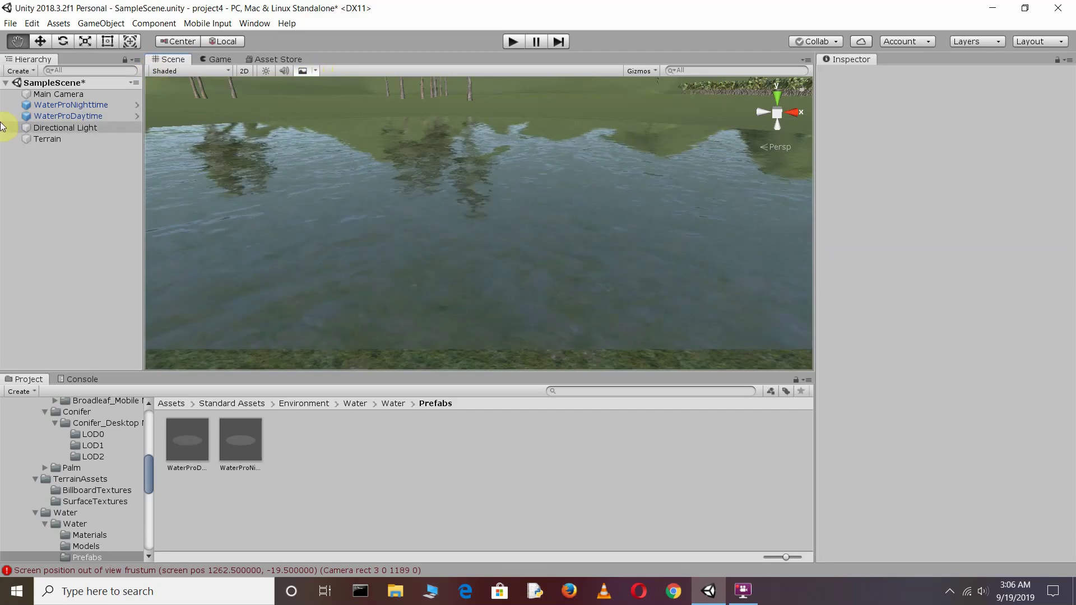
left_click(101, 103)
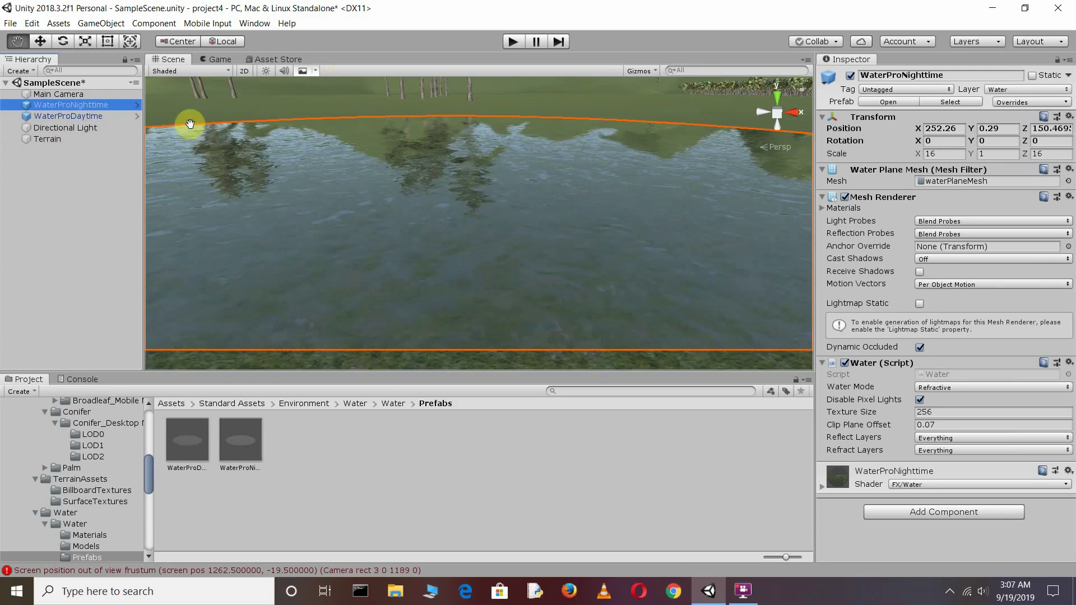
left_click(101, 117)
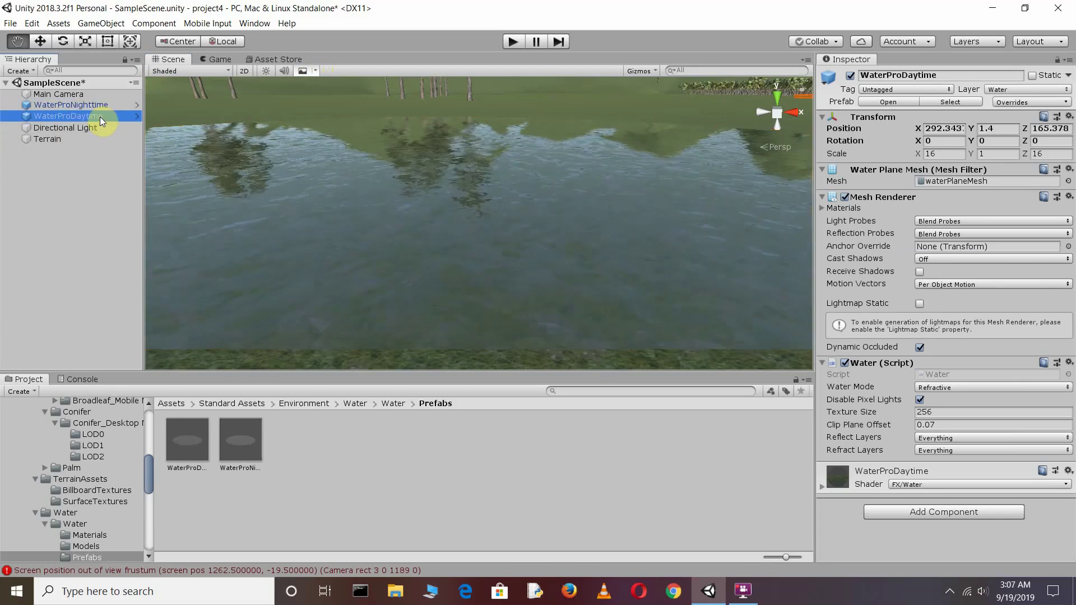
left_click_drag(441, 116, 630, 103, "alt")
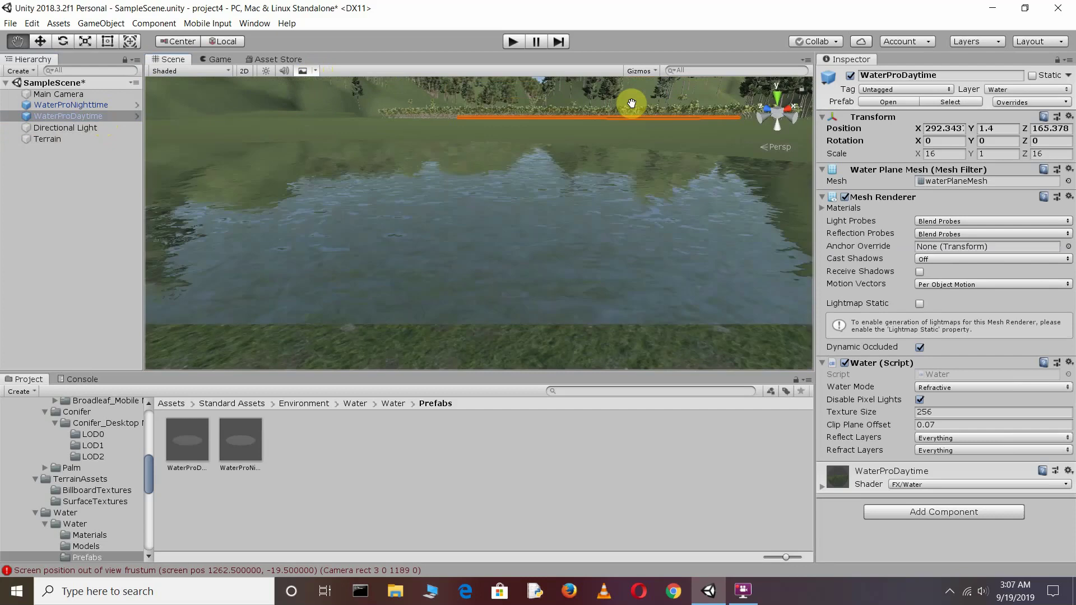
key("f")
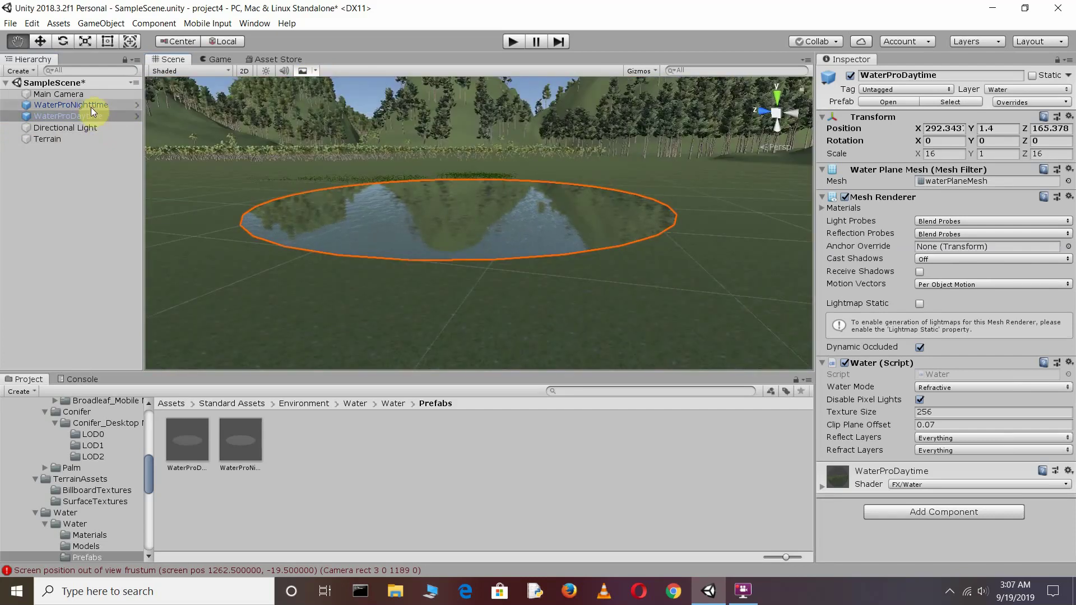
left_click(91, 107)
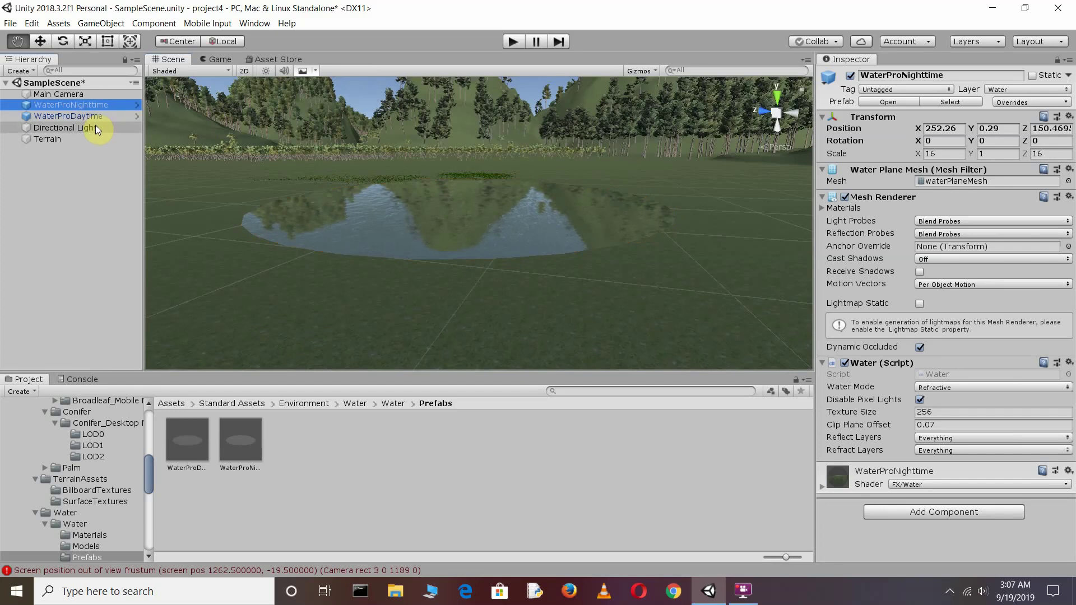
left_click(348, 255)
key("f")
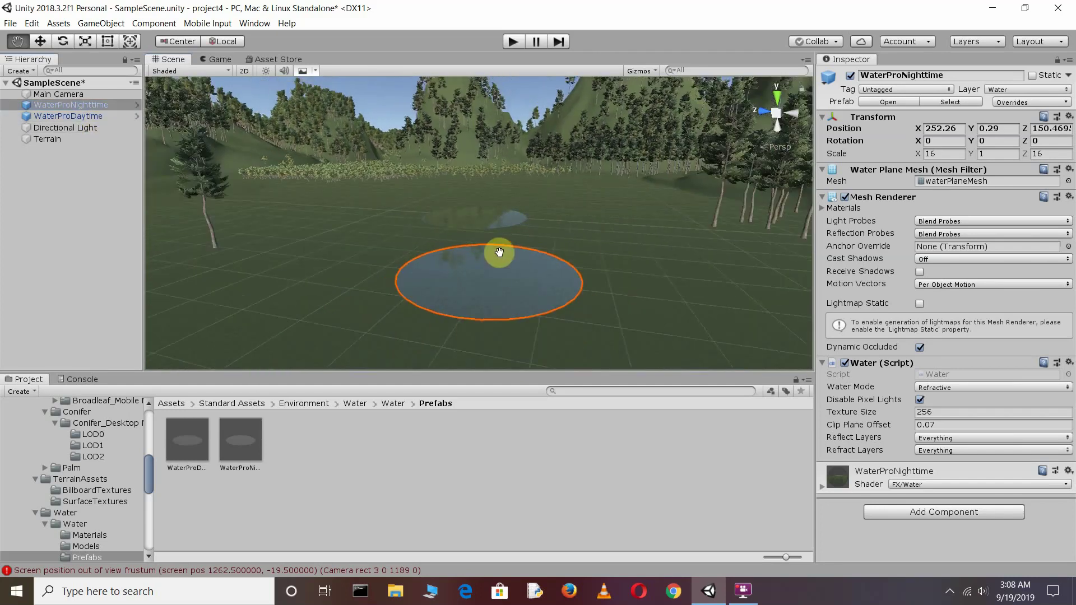
scroll(497, 251, "down", 2)
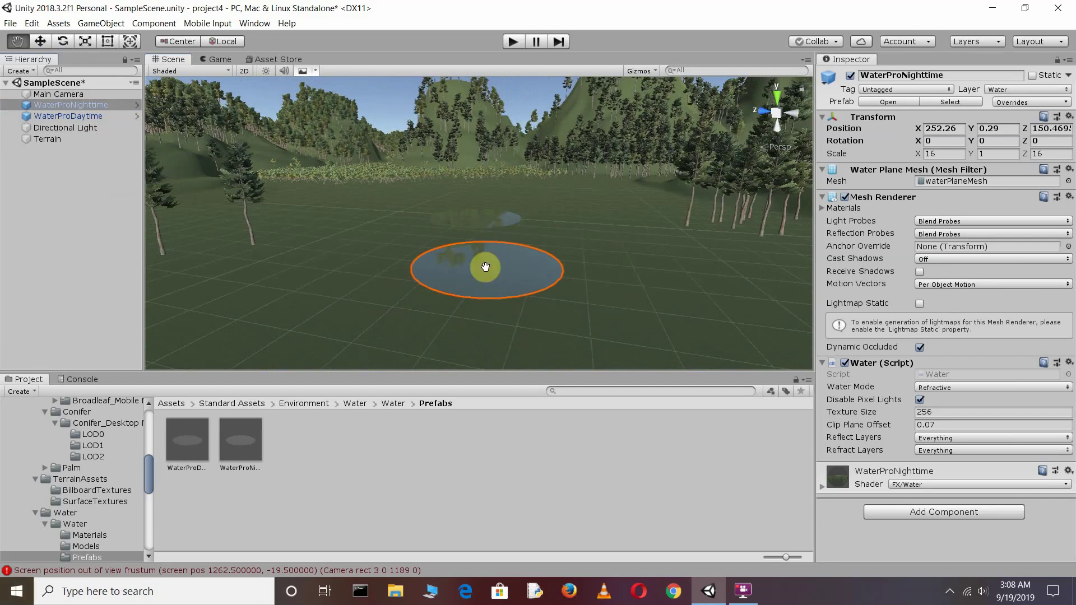
scroll(546, 271, "up", 1)
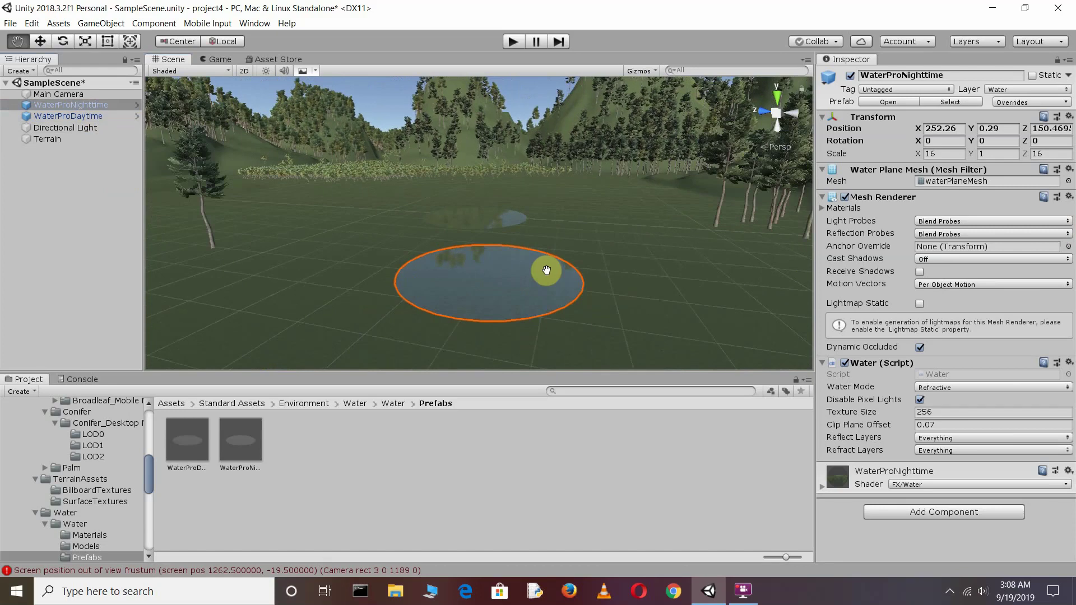
scroll(547, 271, "up", 1)
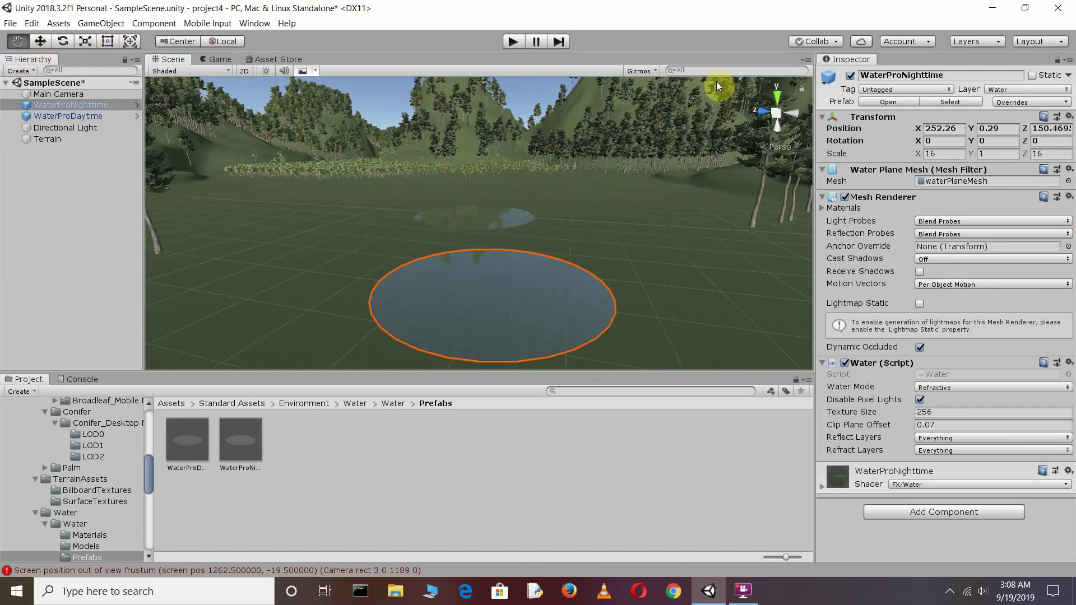
left_click(85, 40)
left_click_drag(438, 282, 306, 275)
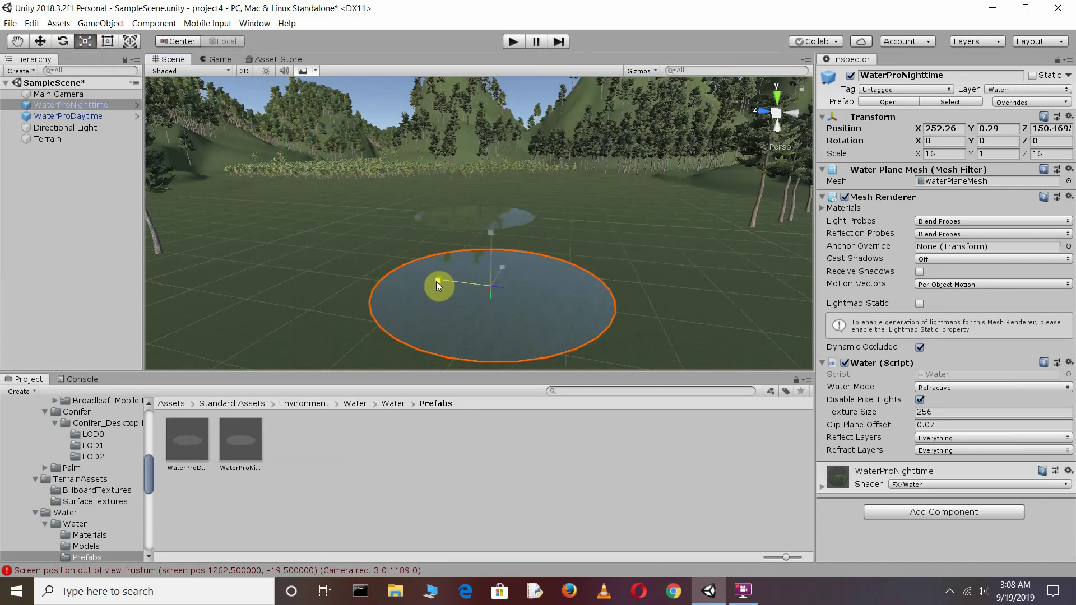
left_click(510, 257)
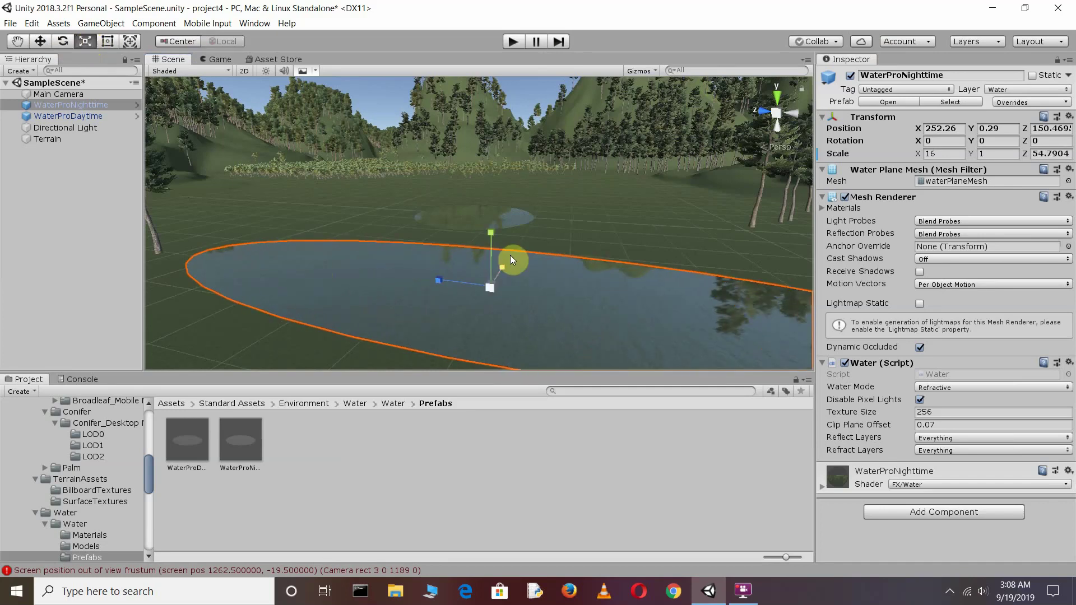
left_click_drag(502, 273, 539, 226)
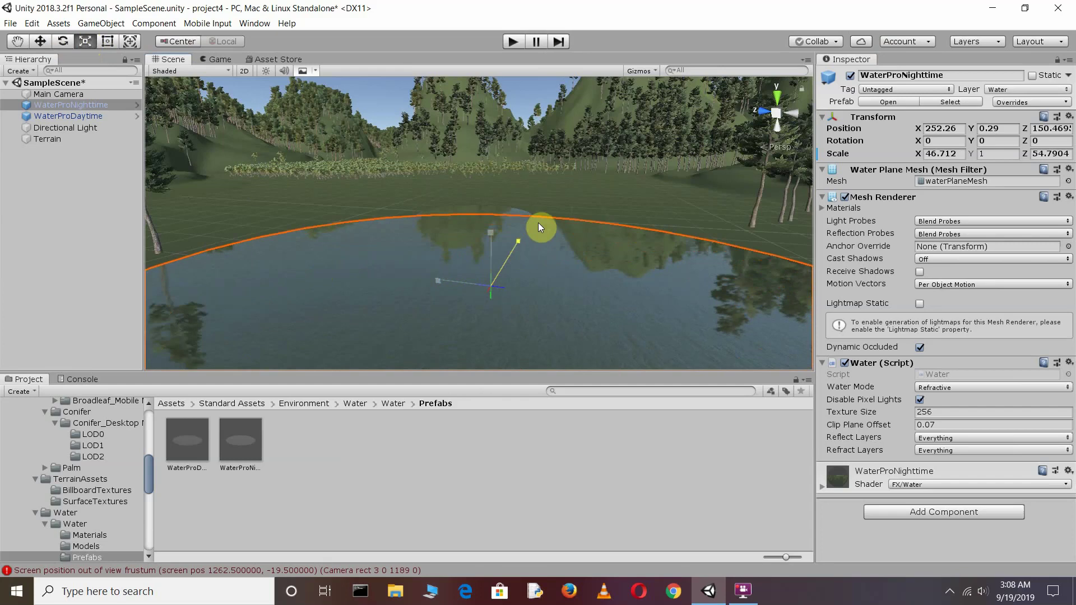
left_click_drag(414, 145, 428, 139)
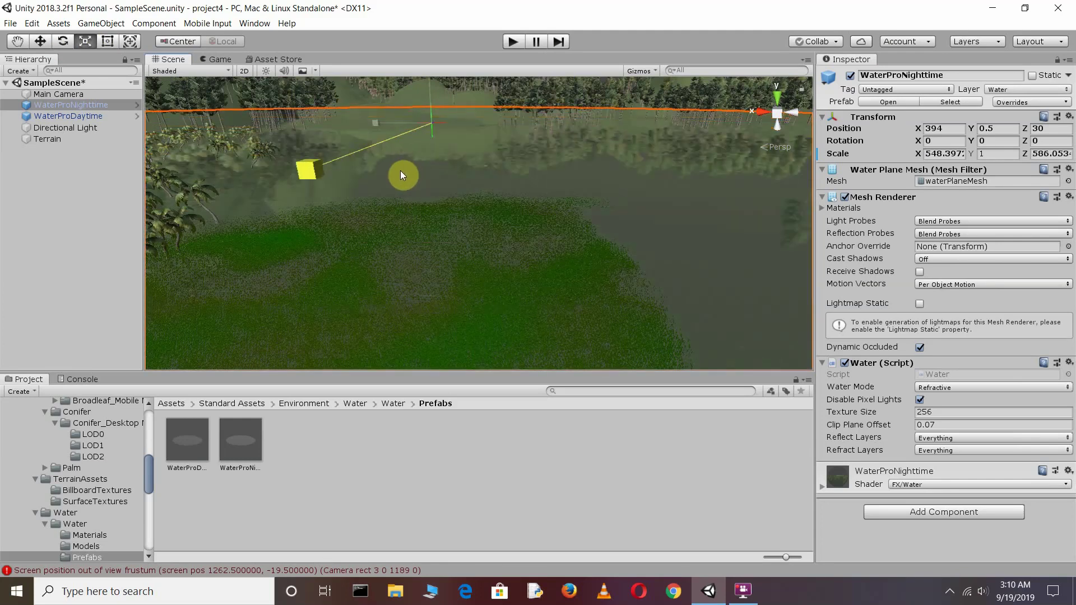
left_click_drag(427, 139, 404, 178)
left_click(442, 129)
mouse_move(442, 128)
left_mouse_down("alt")
mouse_move(474, 334)
mouse_move(454, 307)
left_mouse_up("alt")
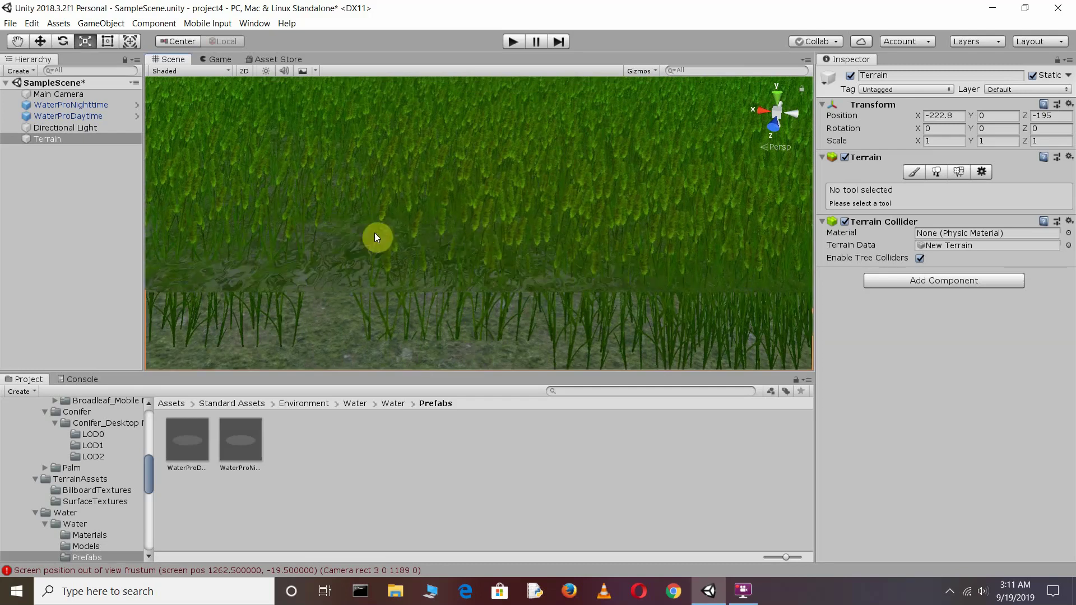
left_click(331, 258)
left_click(362, 293)
right_click_drag(362, 287, 309, 241)
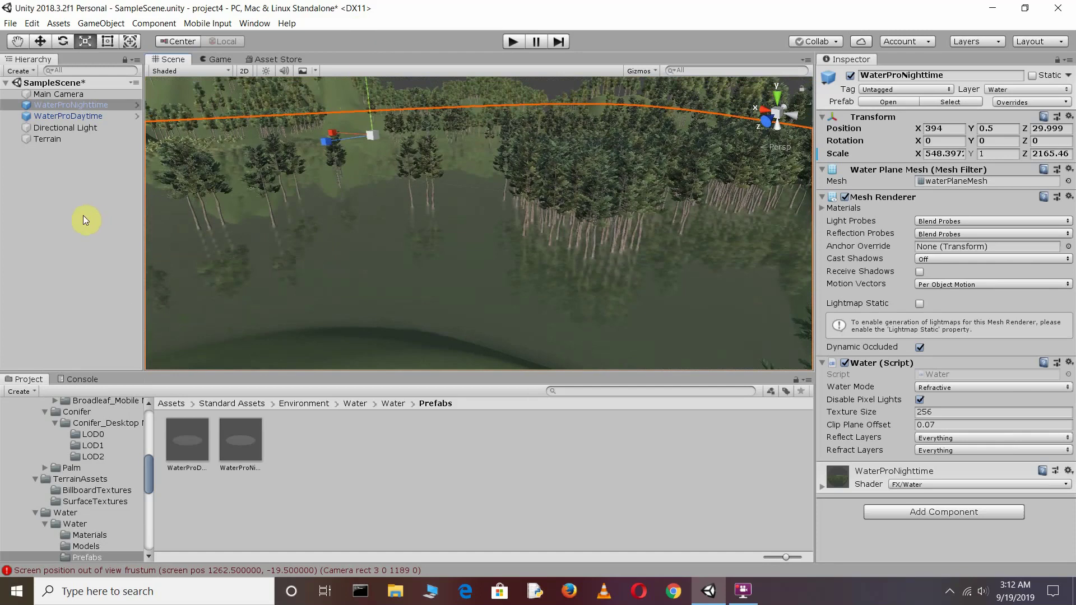
left_click(83, 216)
left_click(404, 285)
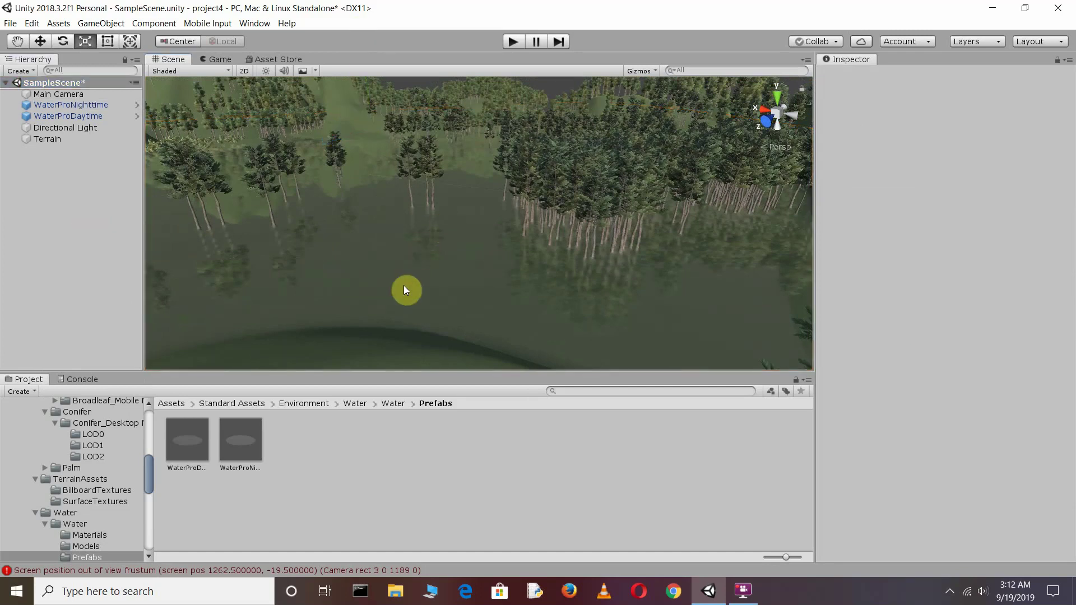
left_click(540, 454)
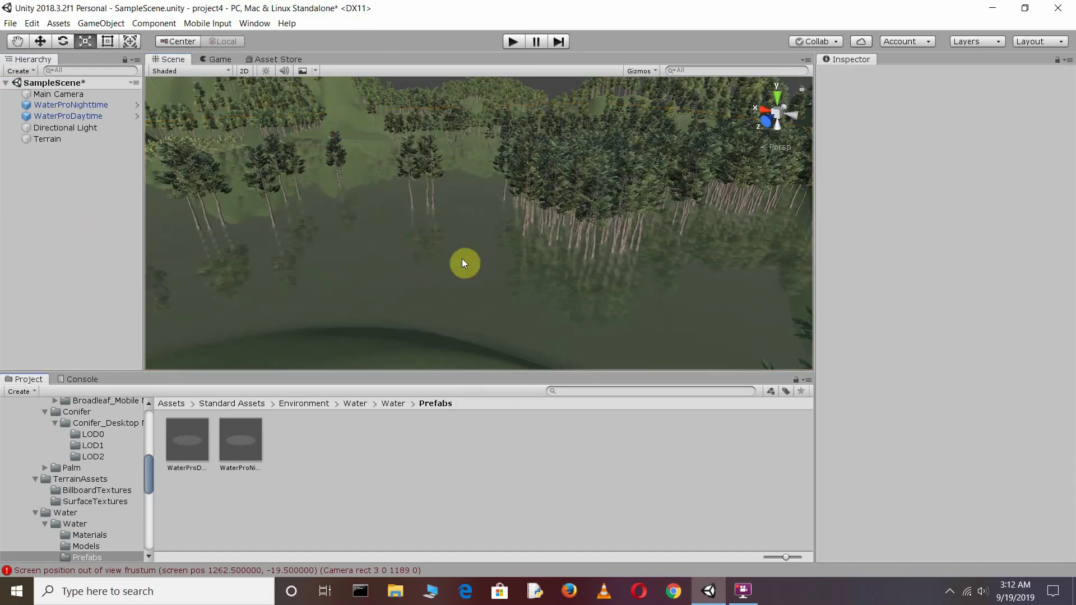
left_click(464, 256)
scroll(465, 256, "up", 3)
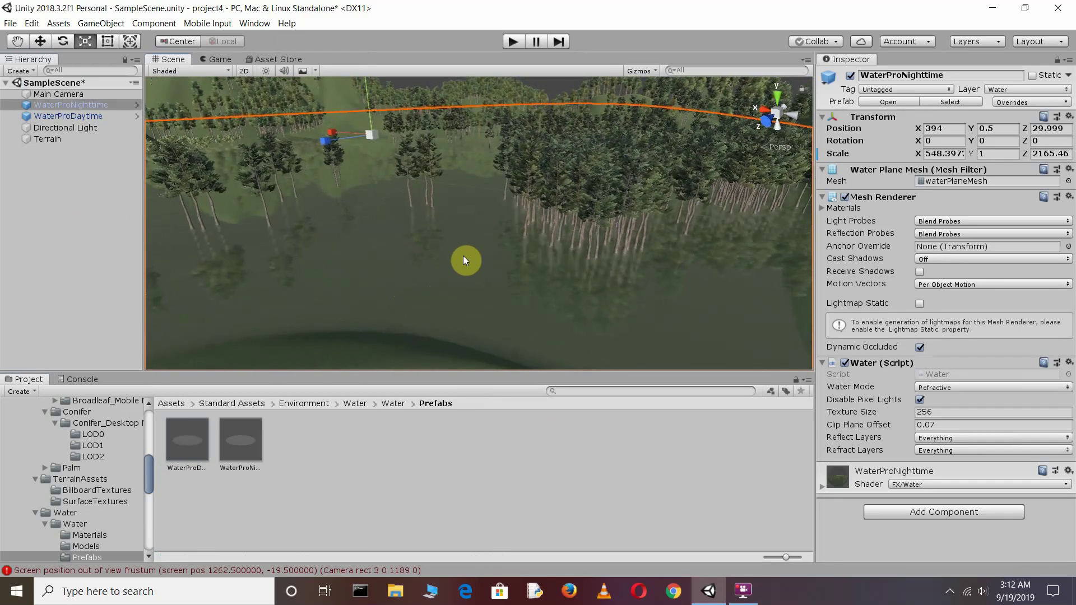
scroll(479, 227, "up", 5)
scroll(479, 227, "up", 2)
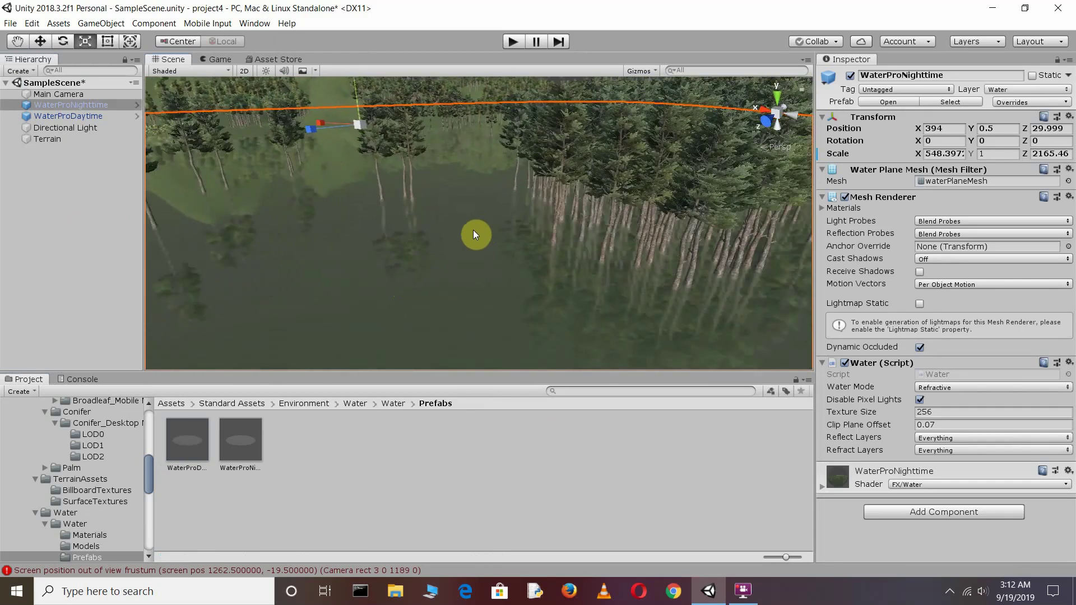
scroll(473, 229, "up", 2)
scroll(473, 229, "up", 2)
scroll(473, 230, "up", 2)
scroll(473, 230, "down", 2)
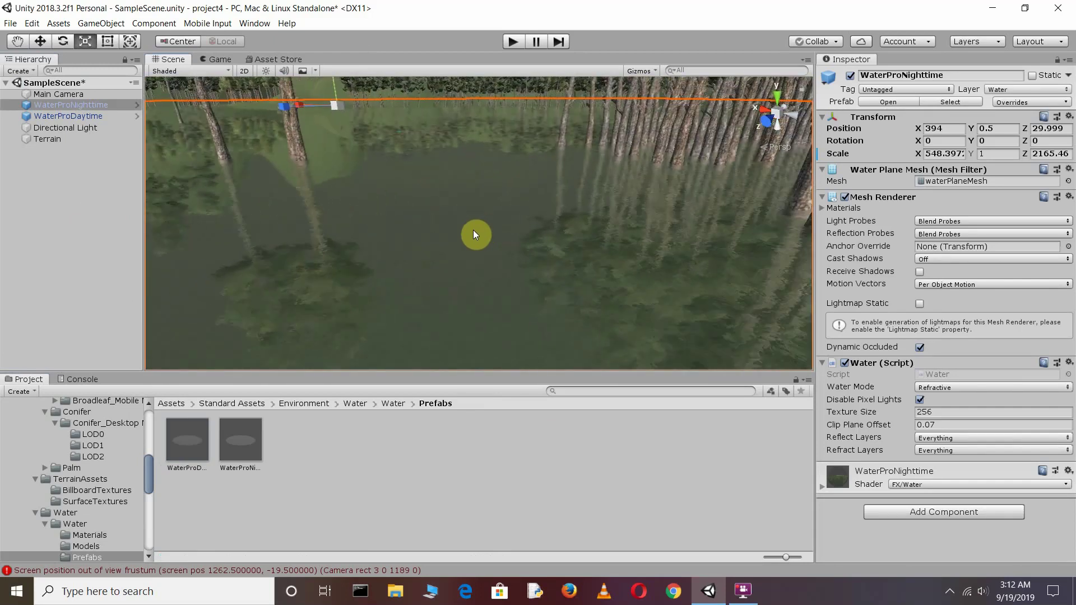
scroll(473, 230, "down", 2)
scroll(473, 230, "down", 2)
scroll(471, 247, "up", 2)
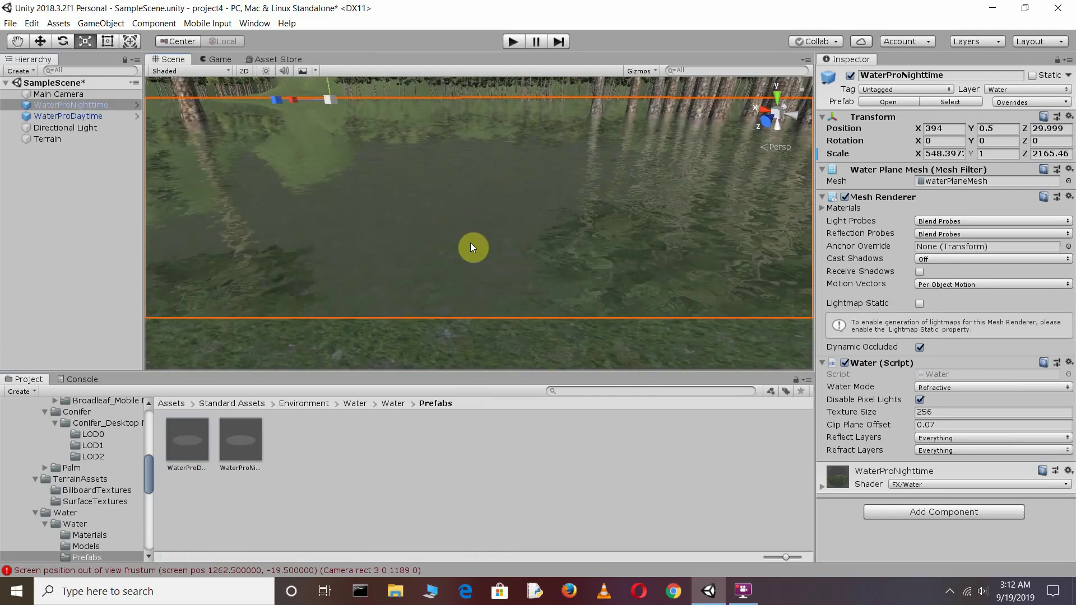
mouse_move(471, 247)
left_mouse_down("alt")
mouse_move(462, 141)
mouse_move(506, 214)
left_mouse_up("alt")
left_click(462, 140)
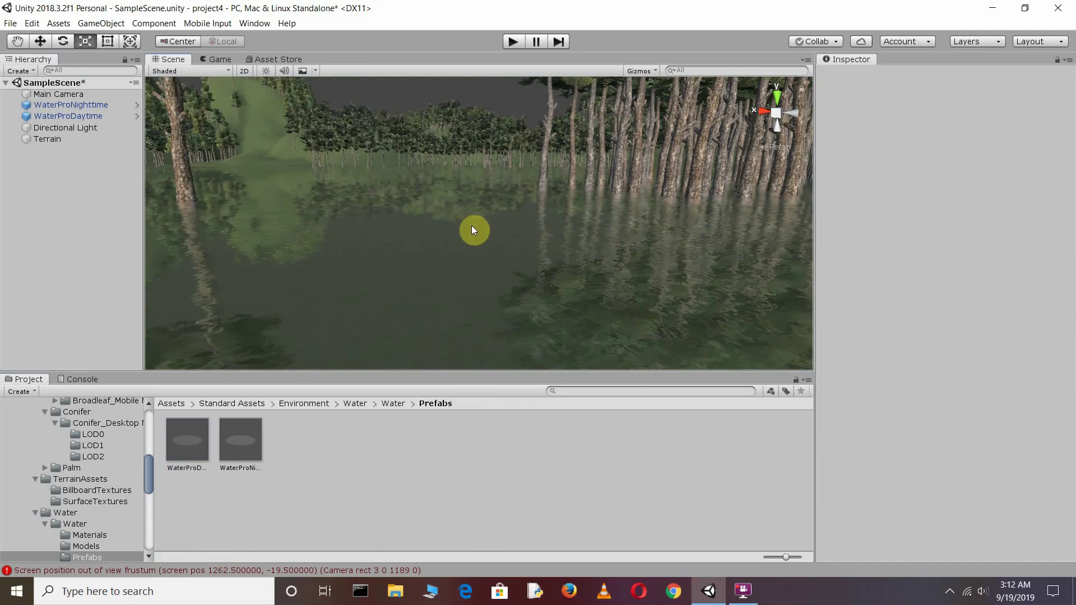
mouse_move(509, 280)
left_mouse_down("alt")
mouse_move(593, 257)
mouse_move(728, 248)
left_mouse_up("alt")
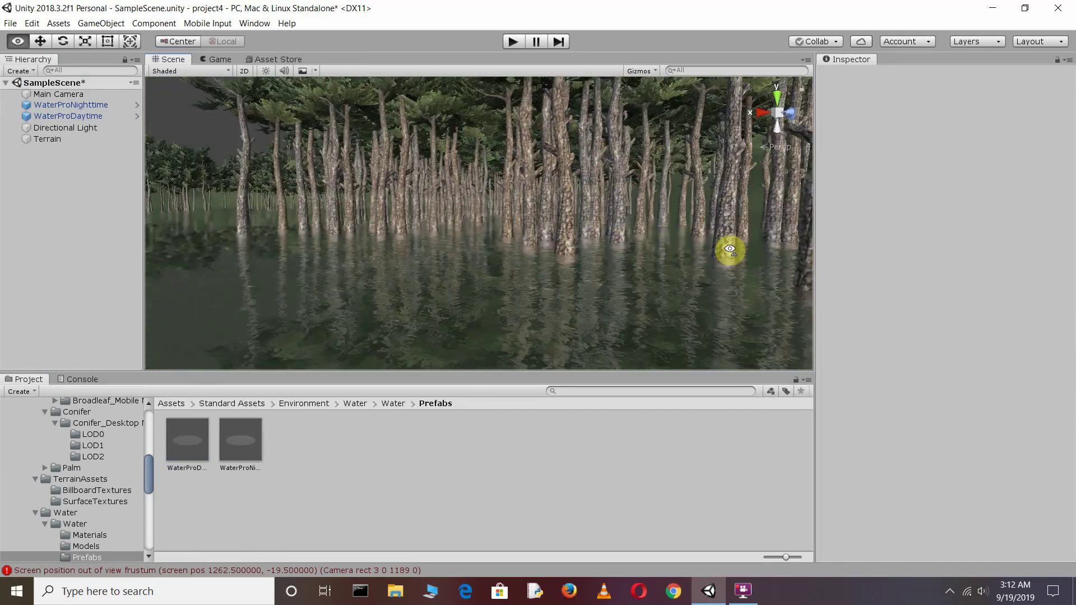
mouse_move(363, 295)
left_mouse_down("alt")
mouse_move(618, 262)
mouse_move(636, 271)
mouse_move(621, 296)
mouse_move(788, 278)
left_mouse_up("alt")
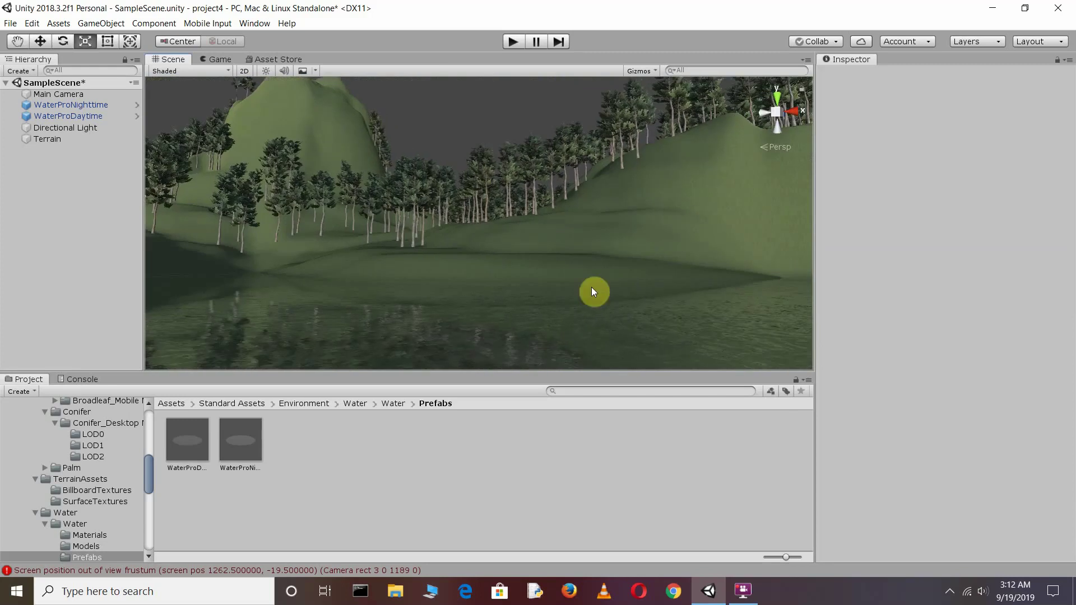
left_click_drag(593, 290, 781, 318, "alt")
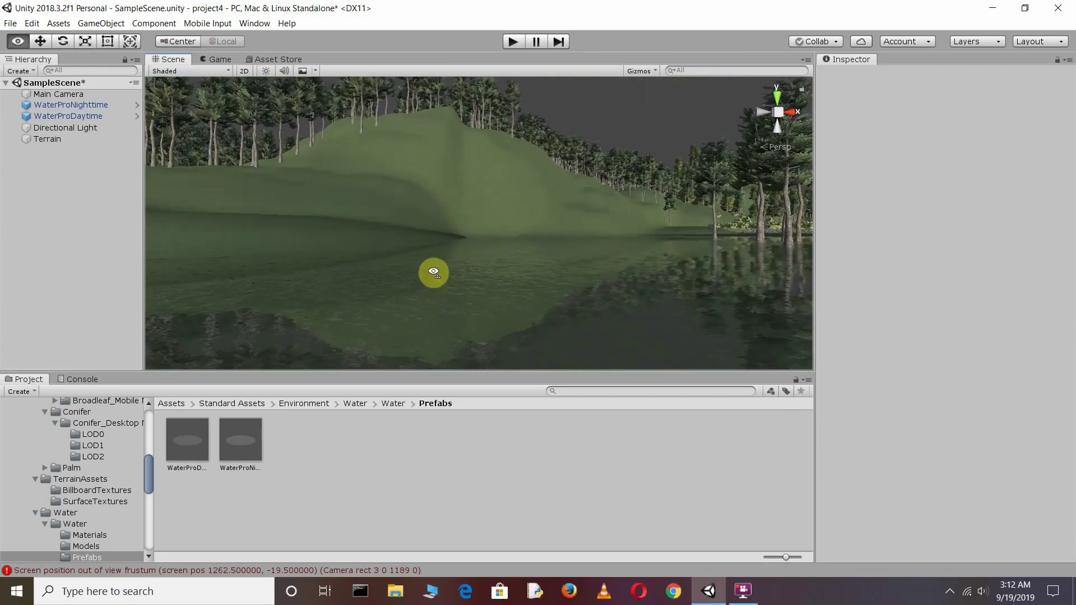
left_click_drag(433, 271, 653, 288, "alt")
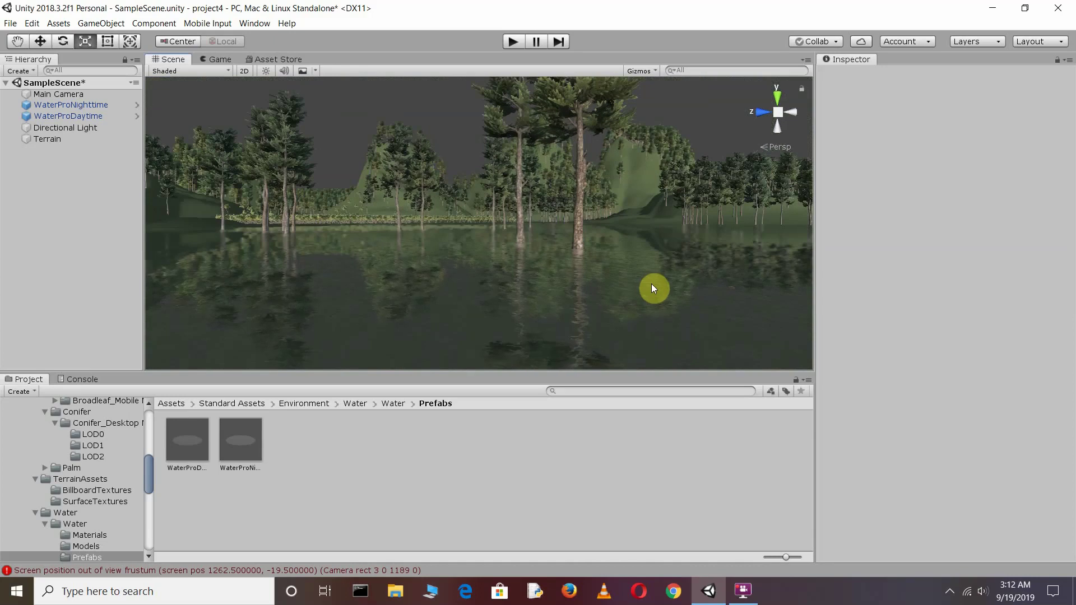
key("alt")
left_click_drag(515, 253, 673, 239, "alt")
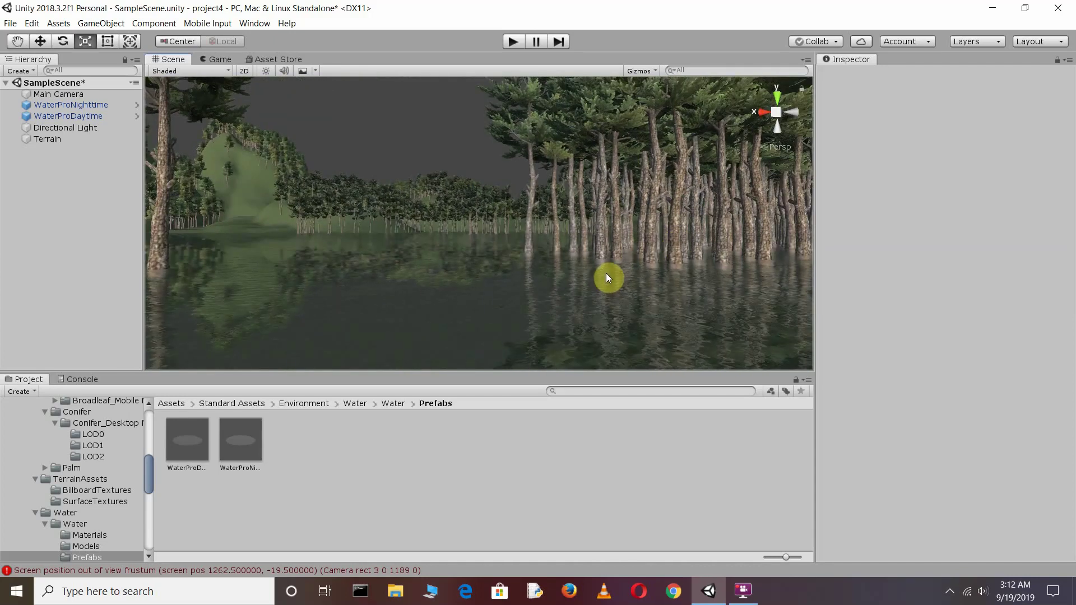
left_click_drag(569, 278, 365, 285, "alt")
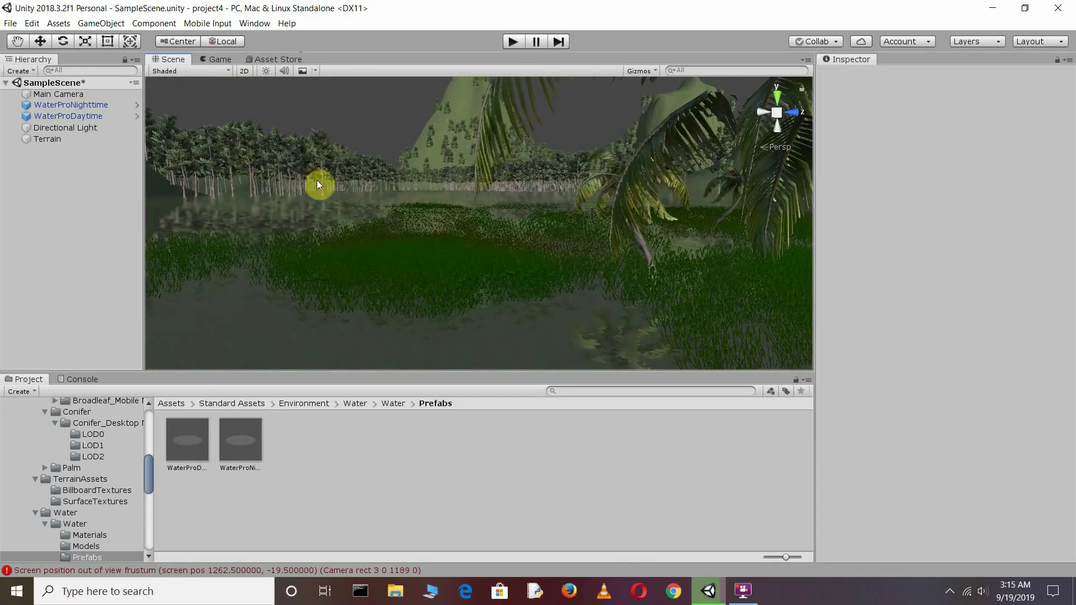
Save the scene, rename SampleScene in Assets/Scenes to 'landscape', and enter Play mode.
key("ctrl+s")
scroll(89, 466, "up", 10)
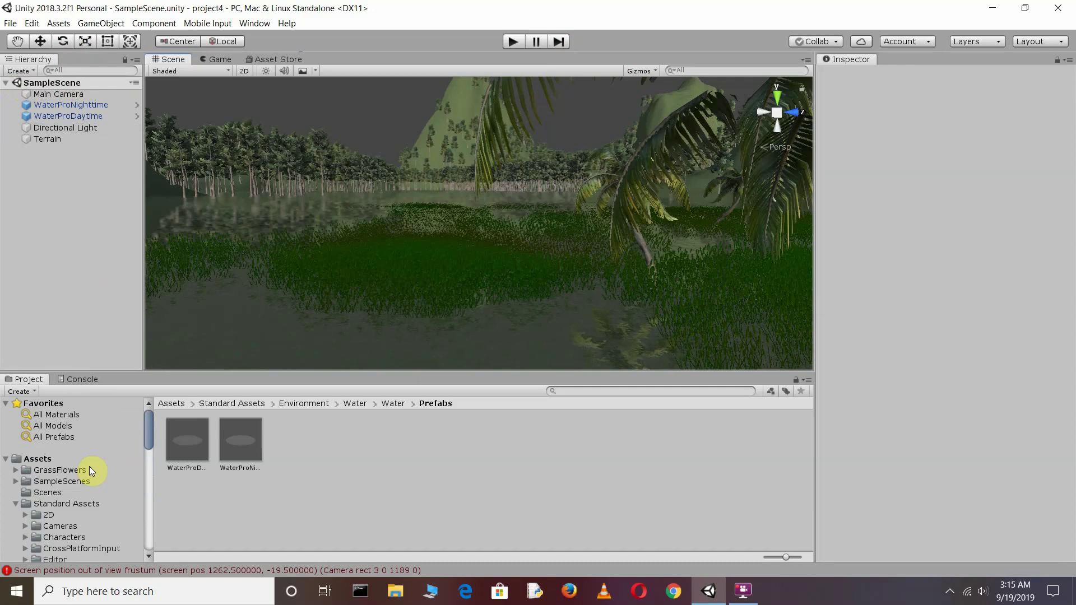
left_click(49, 493)
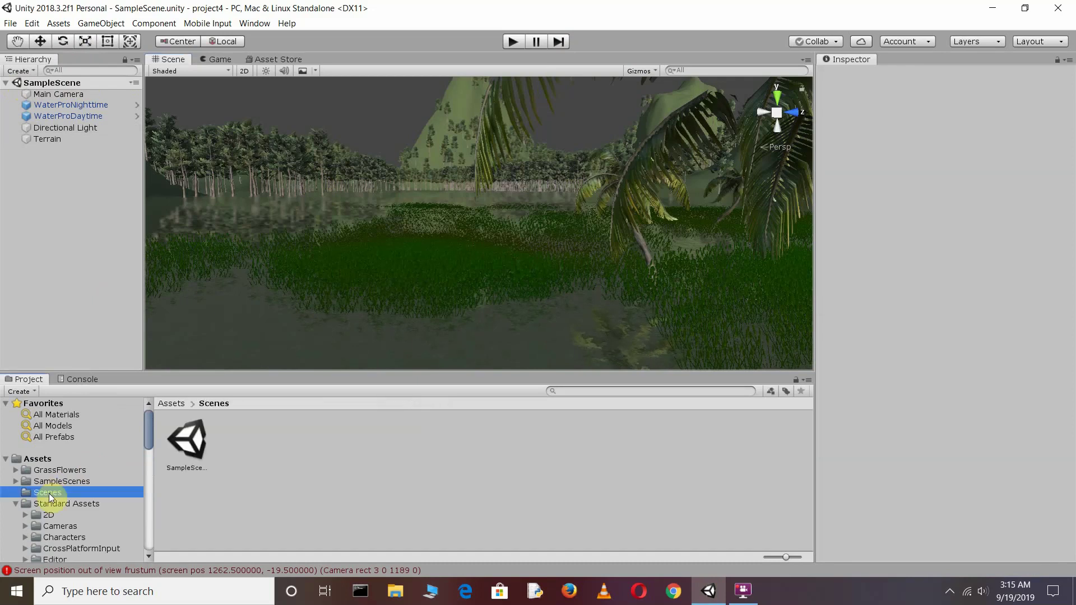
left_click(186, 440)
right_click(185, 442)
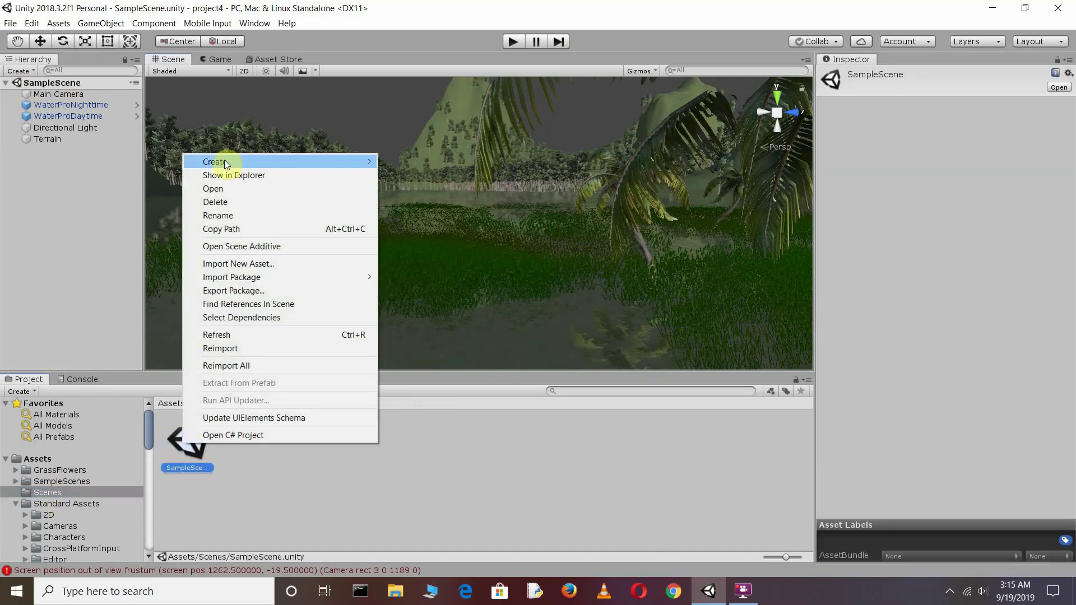
left_click(227, 217)
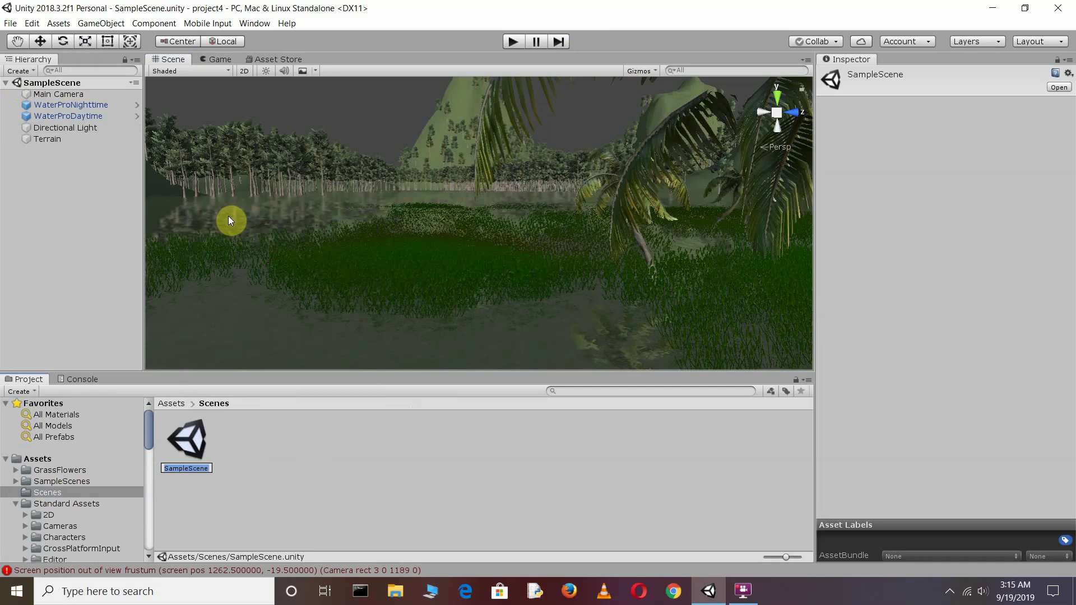
key("BackSpace")
type("landscape")
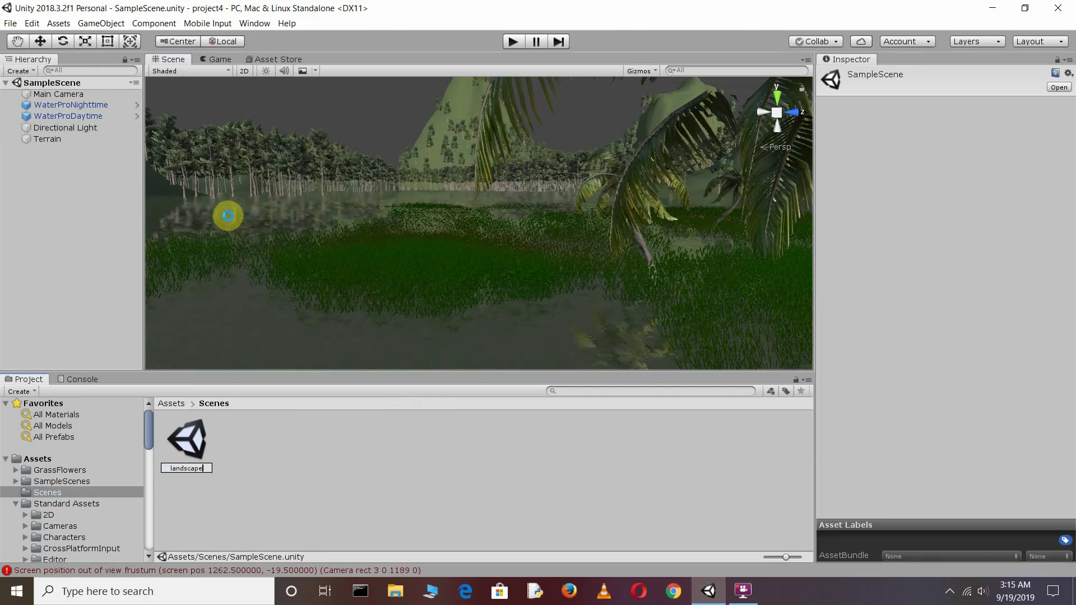
left_click(228, 215)
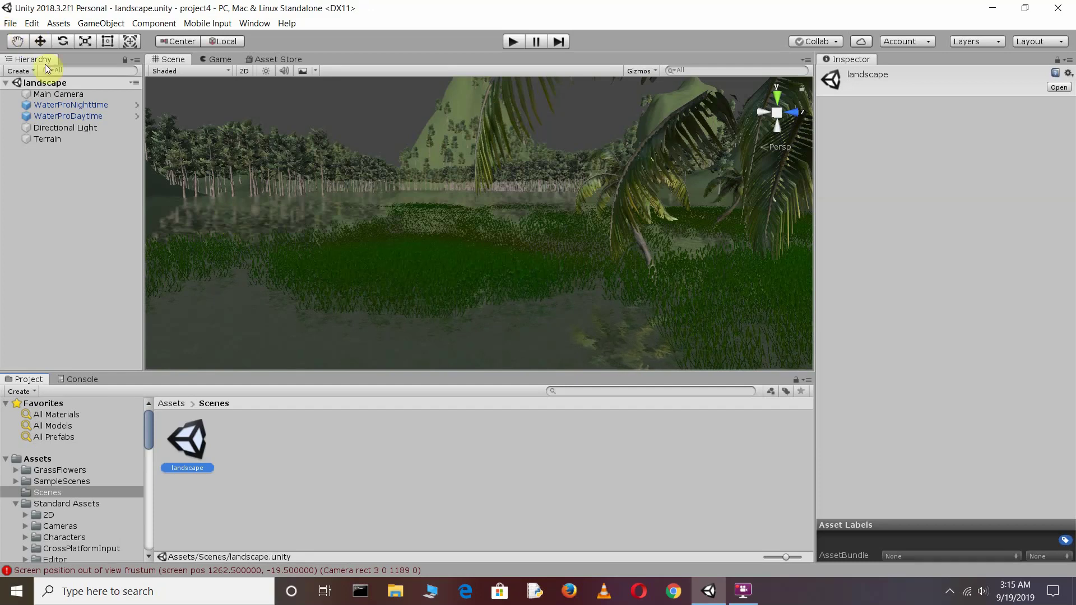
left_click(508, 43)
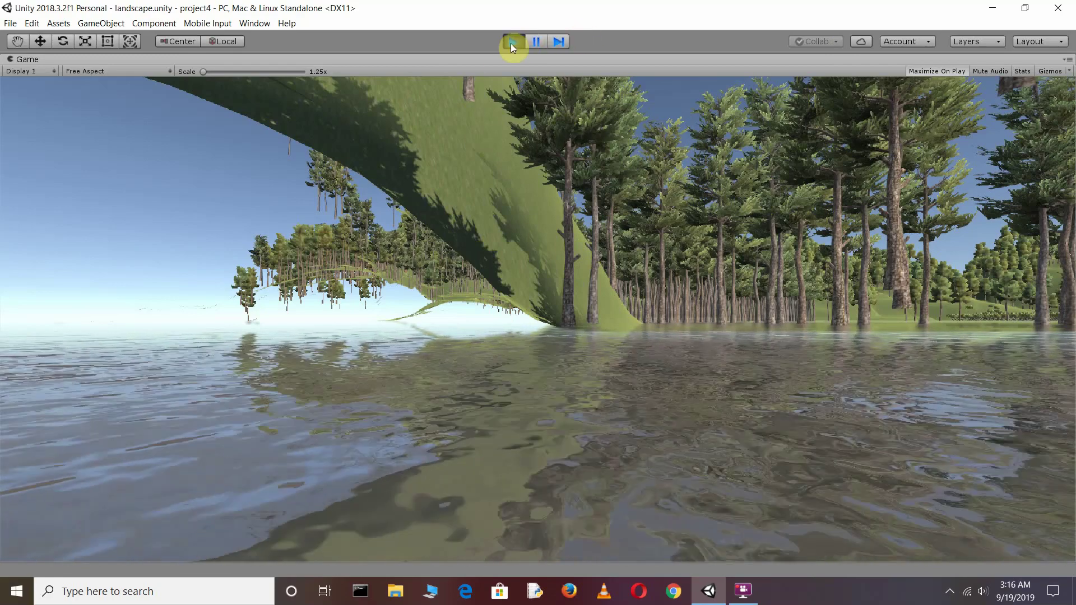
left_click(511, 42)
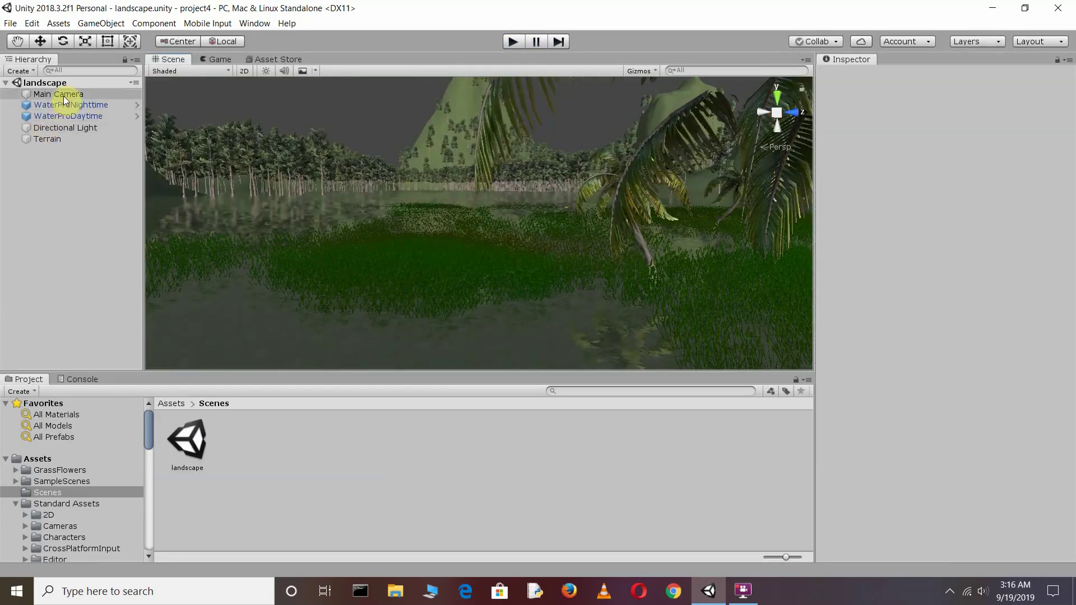
Select the Main Camera and frame it in the Scene view over the river.
left_click(63, 96)
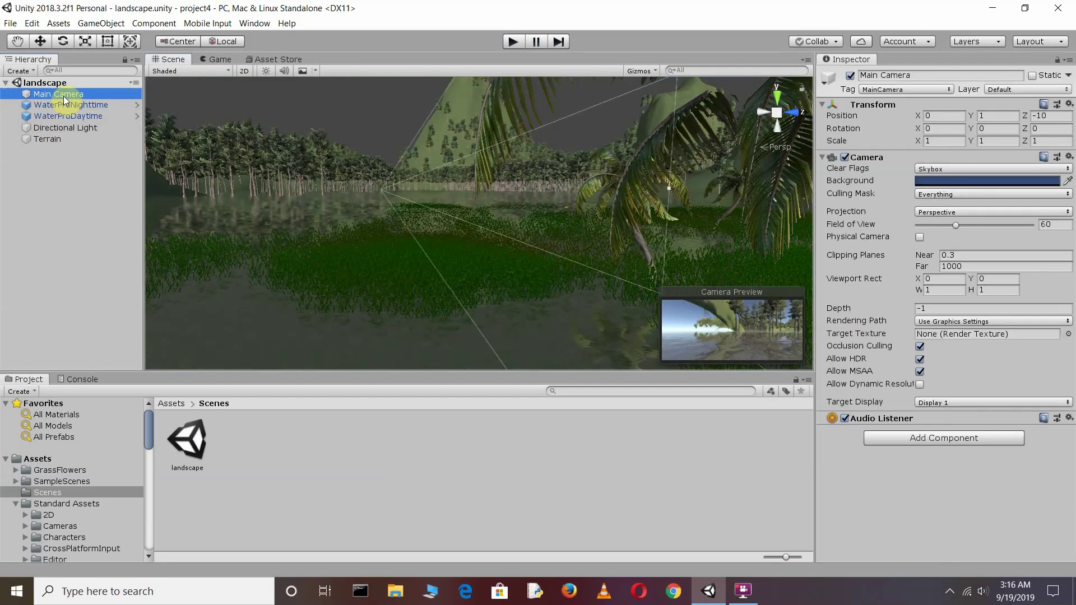
double_click(102, 96)
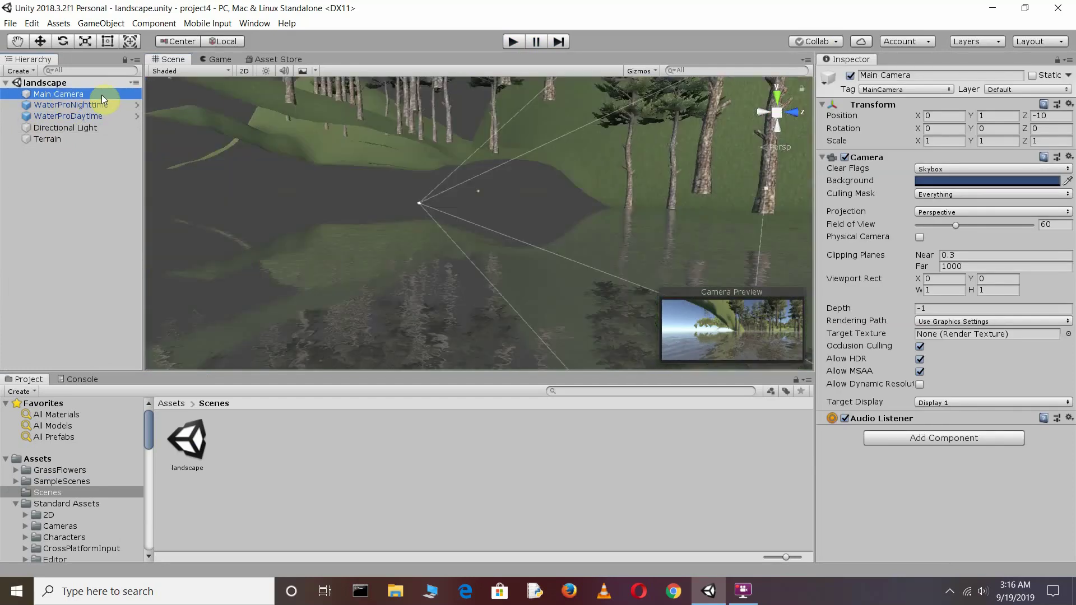
mouse_move(330, 172)
right_mouse_down()
mouse_move(455, 89)
mouse_move(582, 269)
right_mouse_up()
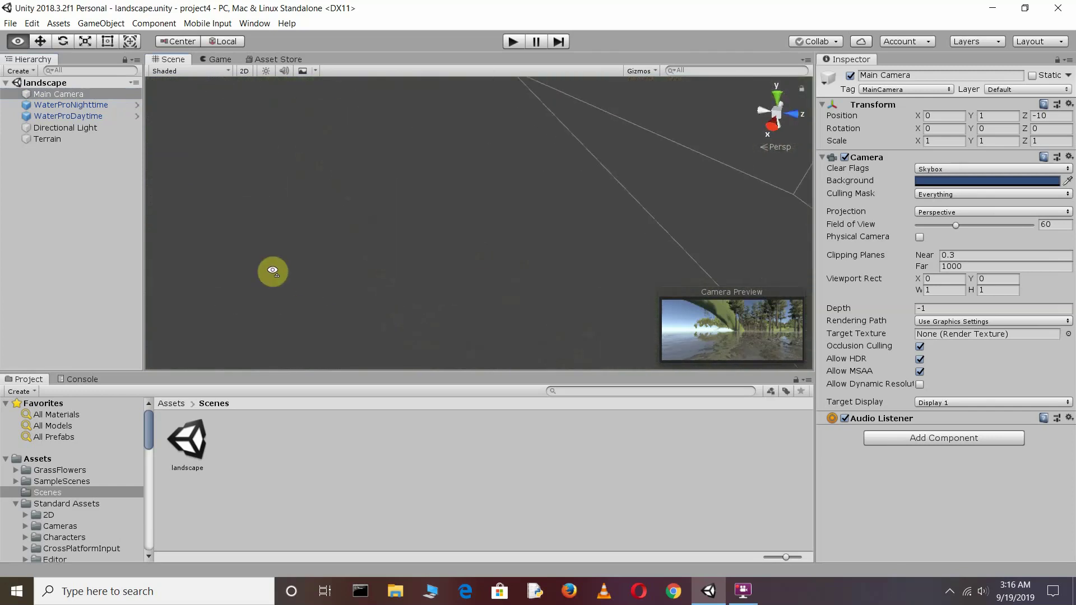
right_click_drag(581, 269, 412, 221)
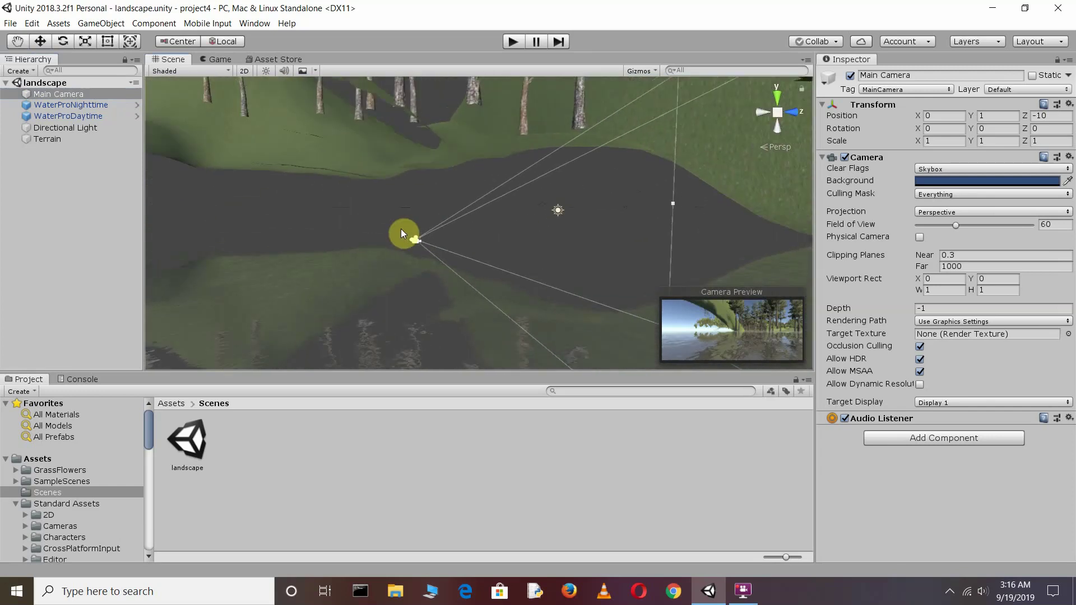
Move the camera back along Z to face the hills across the lake, then preview the Game view.
left_click(67, 42)
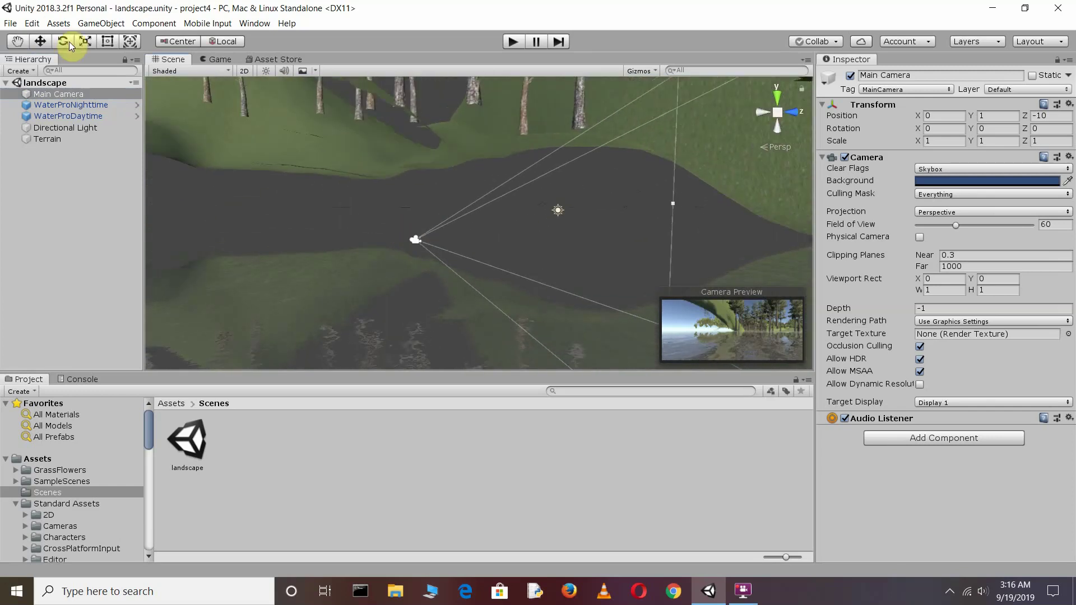
left_click(39, 42)
mouse_move(412, 237)
left_mouse_down()
mouse_move(375, 252)
mouse_move(257, 233)
left_mouse_up()
mouse_move(257, 233)
right_mouse_down()
mouse_move(759, 246)
mouse_move(180, 298)
mouse_move(311, 250)
right_mouse_up()
left_click(180, 297)
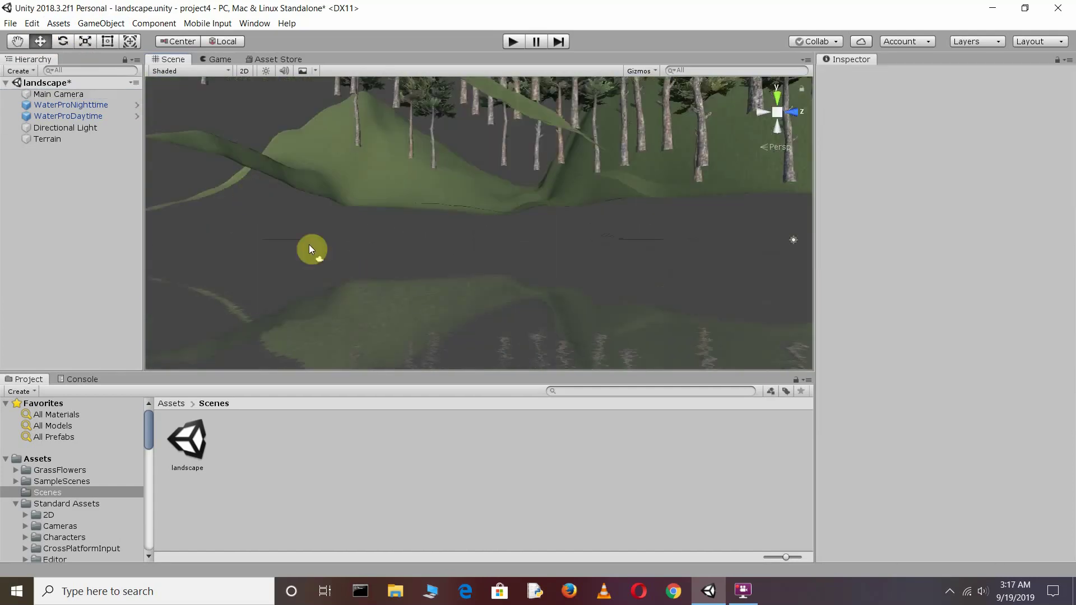
left_click(311, 250)
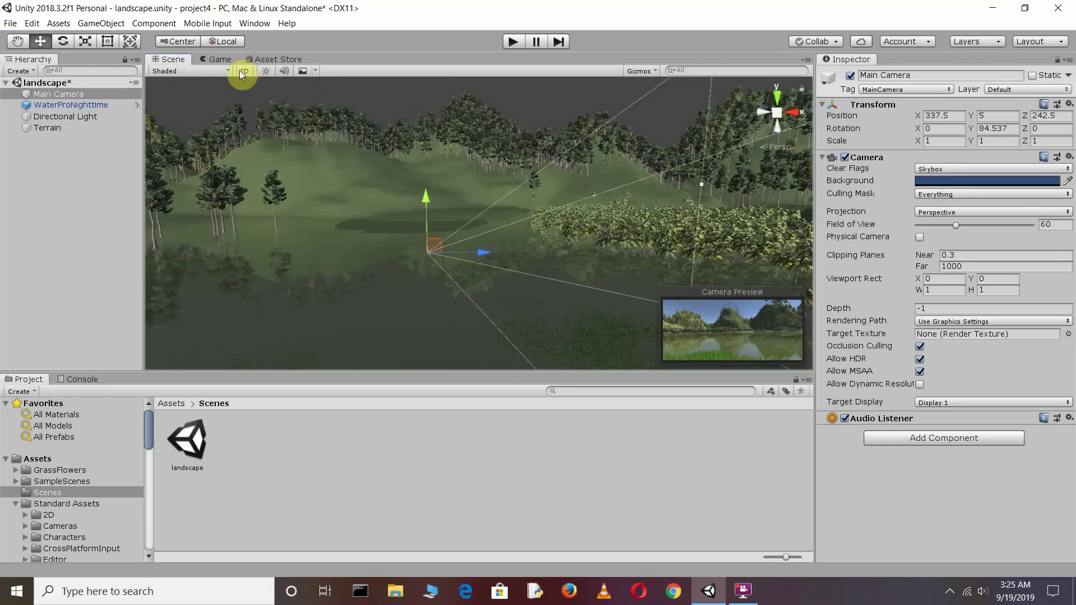
left_click(220, 59)
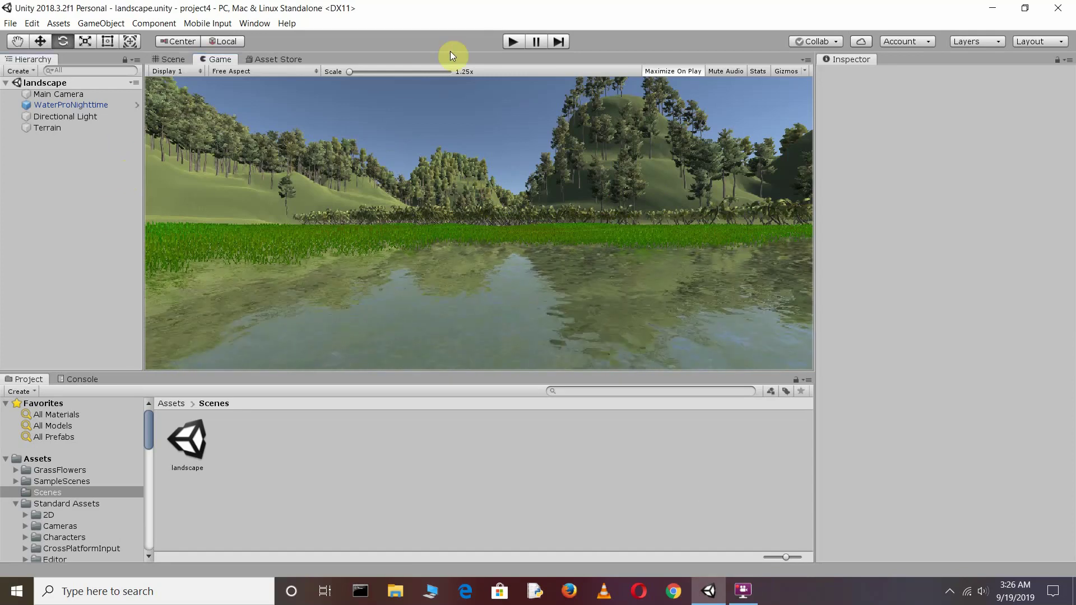
Enter Play mode to preview the landscape scene's reflective lake, grass and wooded hills.
left_click(516, 41)
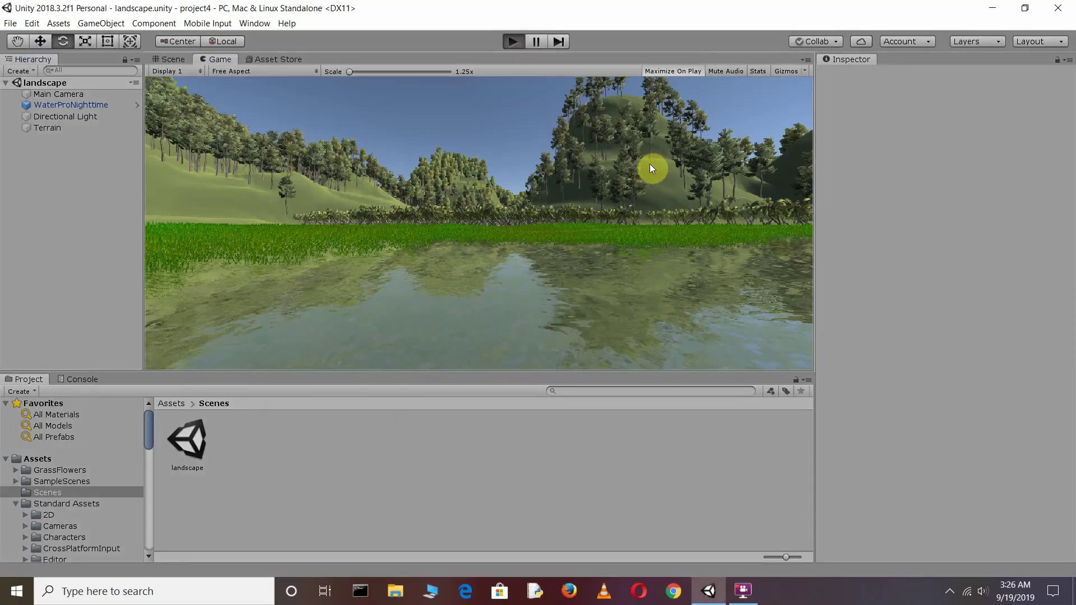